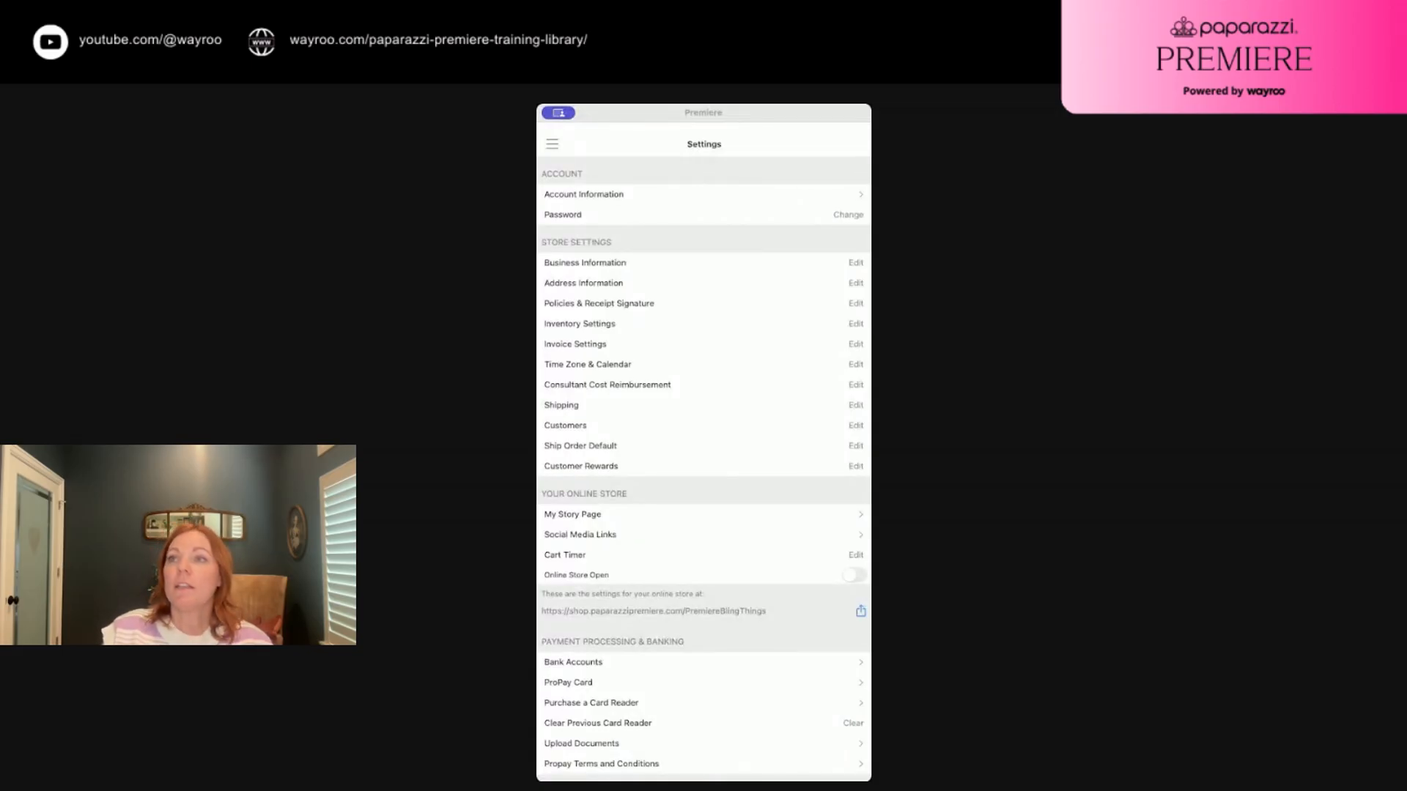
# Open Invoice Settings from the Settings page, showing 30 days to pay and the 1-day reminder
pyautogui.click(557, 146)
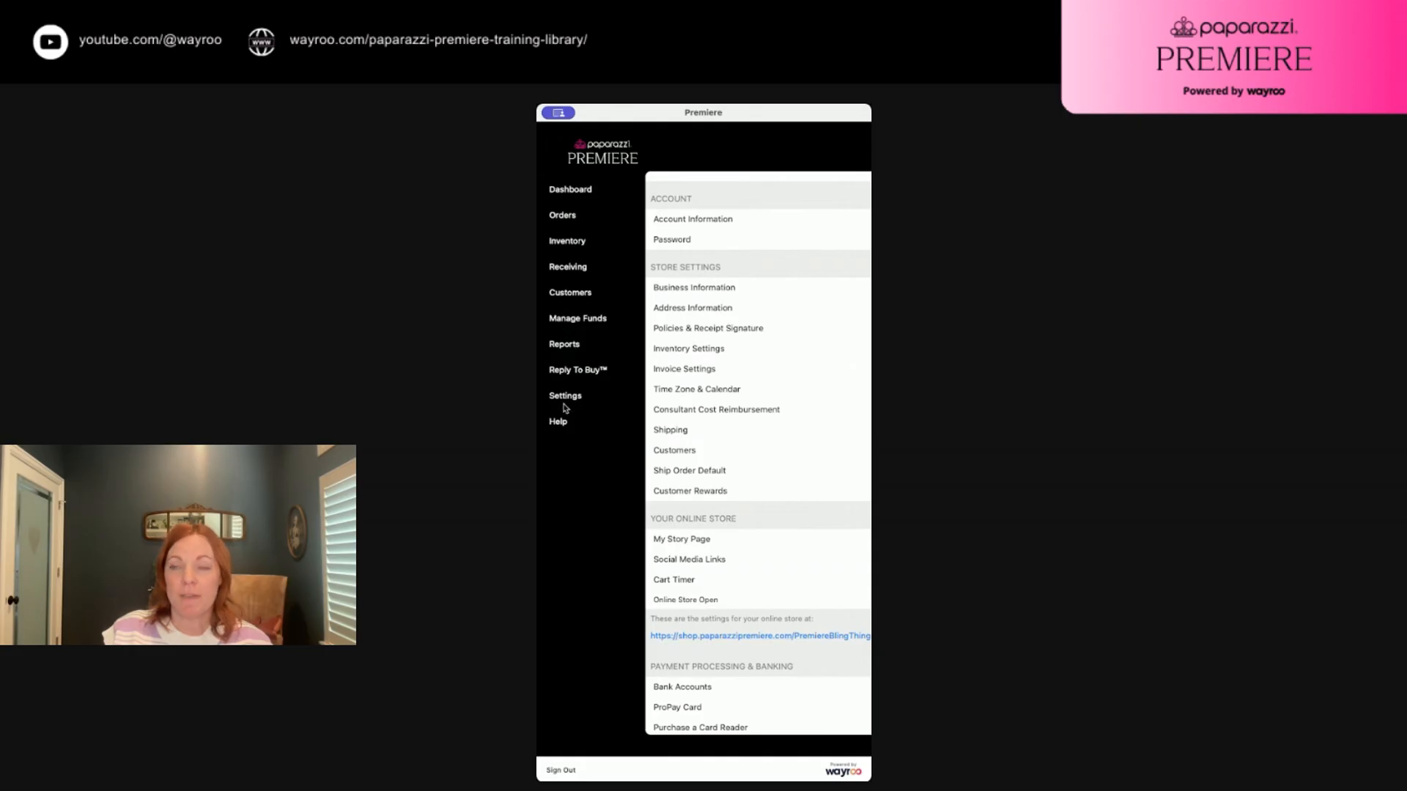
pyautogui.click(565, 398)
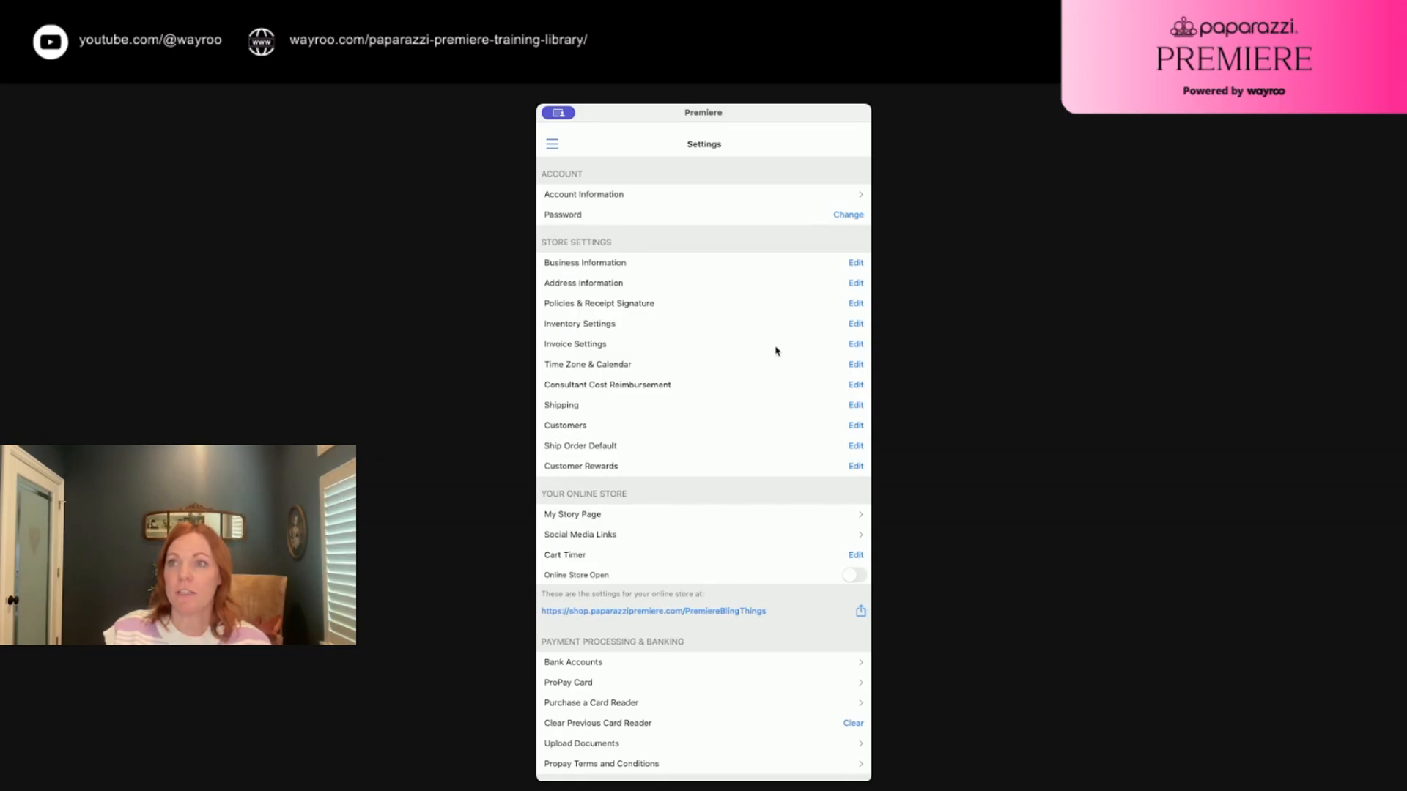
pyautogui.click(856, 346)
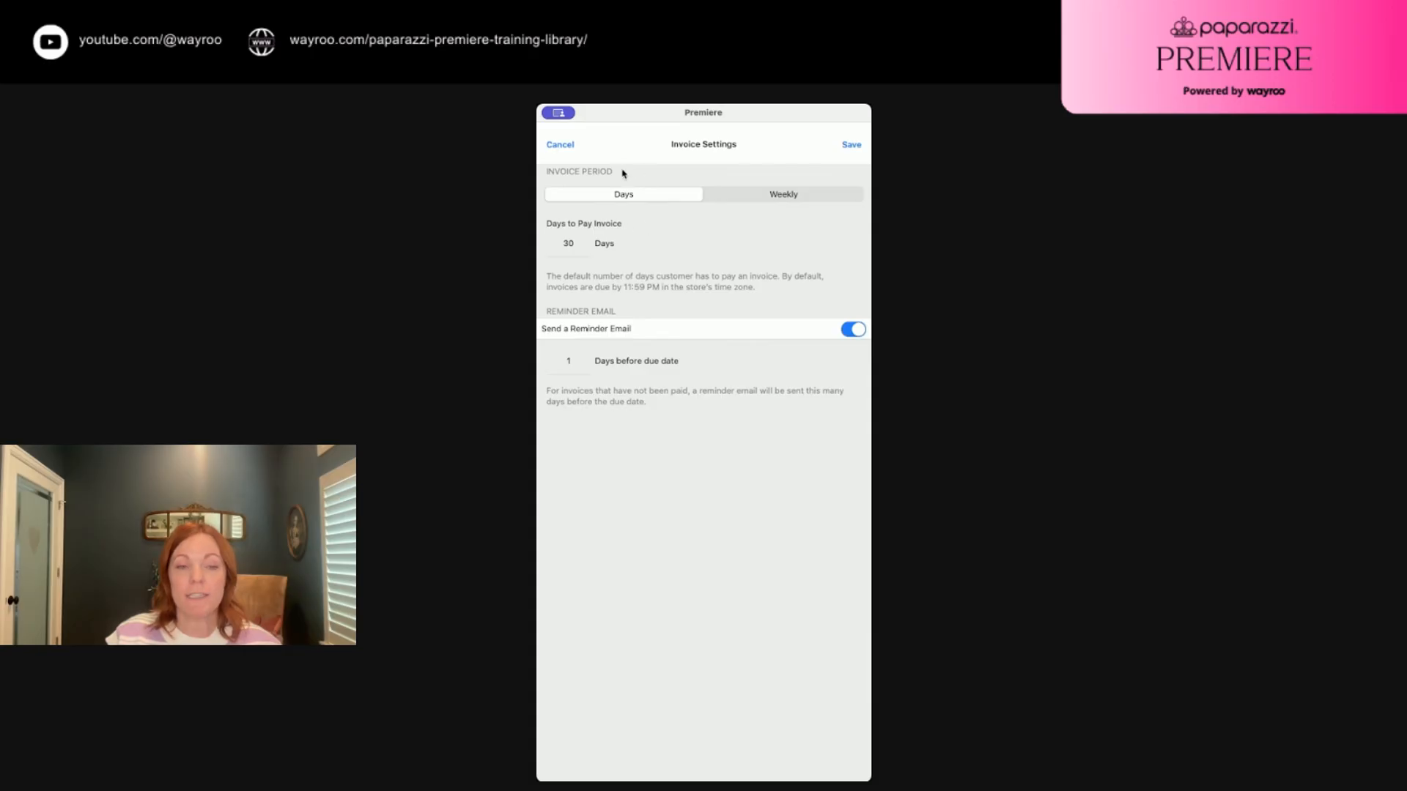
# Set invoices due weekly on Friday with the 1-day reminder email on, and save
pyautogui.click(551, 248)
pyautogui.write('2')
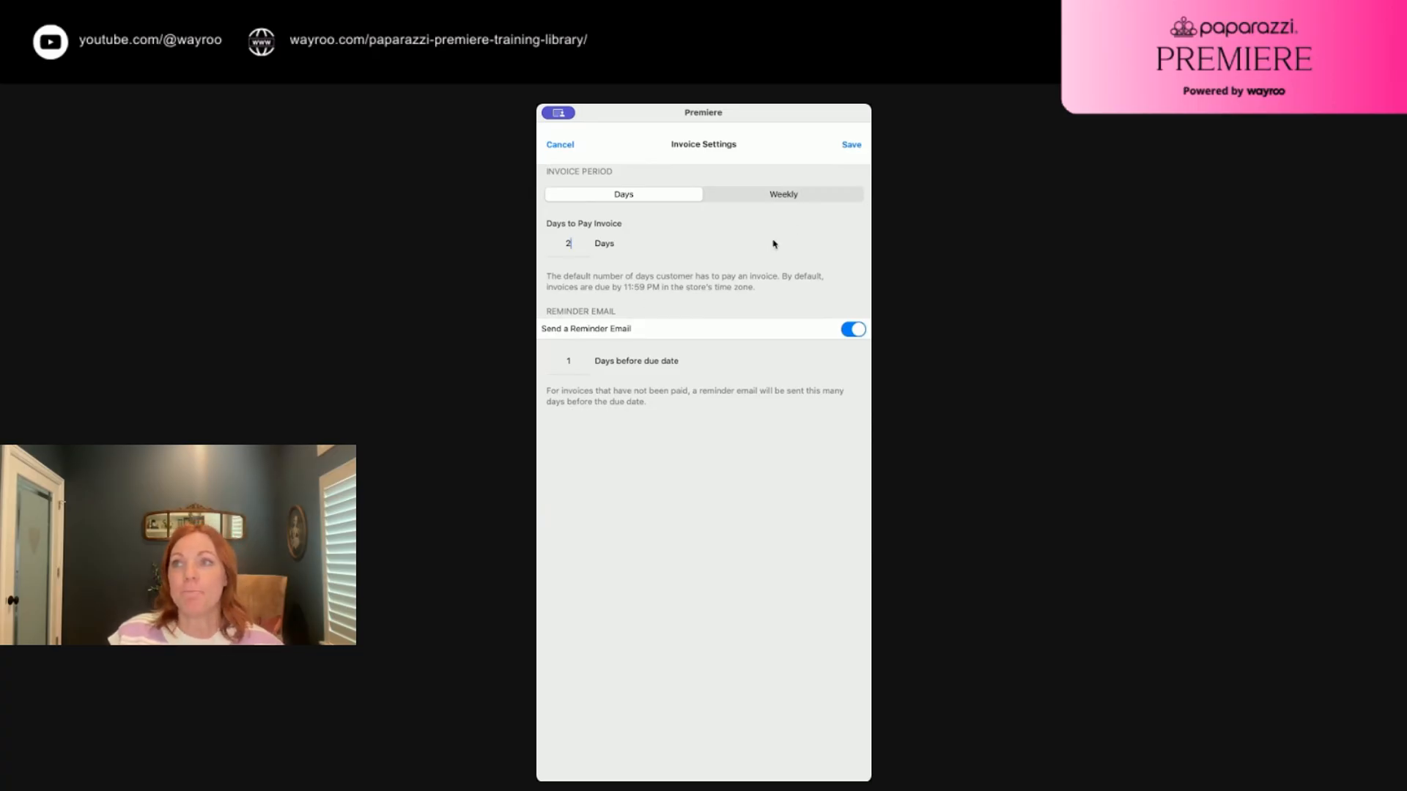
pyautogui.click(779, 195)
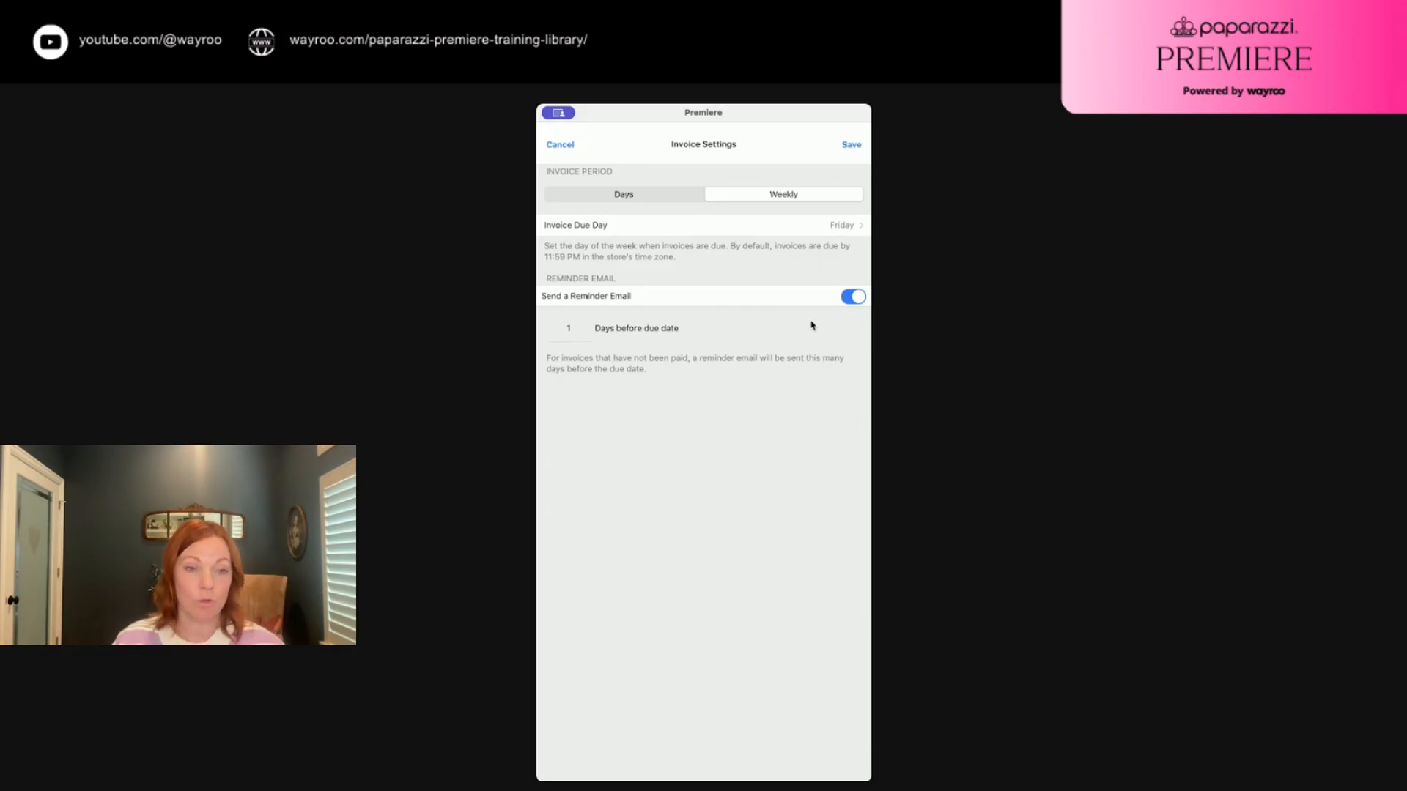
pyautogui.click(852, 298)
pyautogui.click(851, 299)
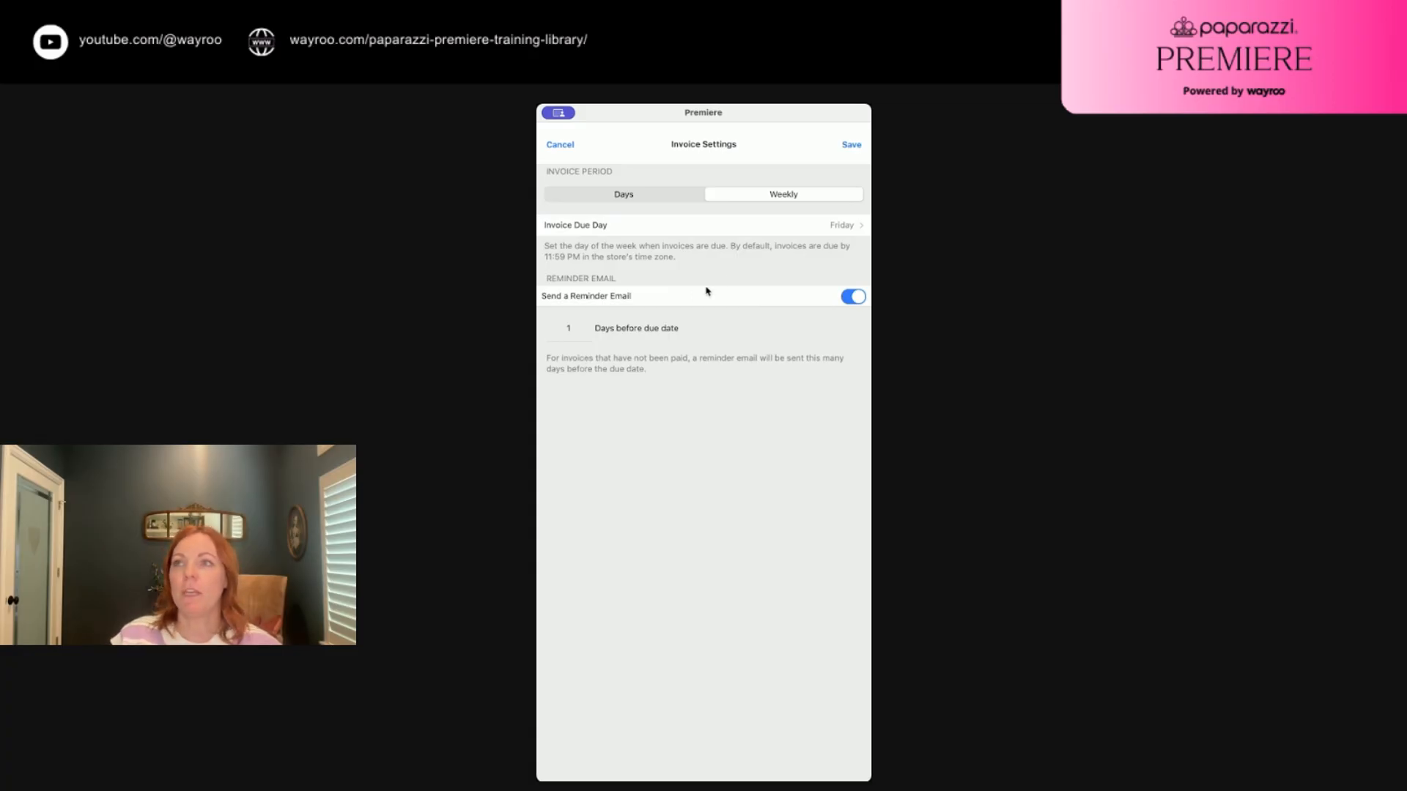
pyautogui.click(854, 147)
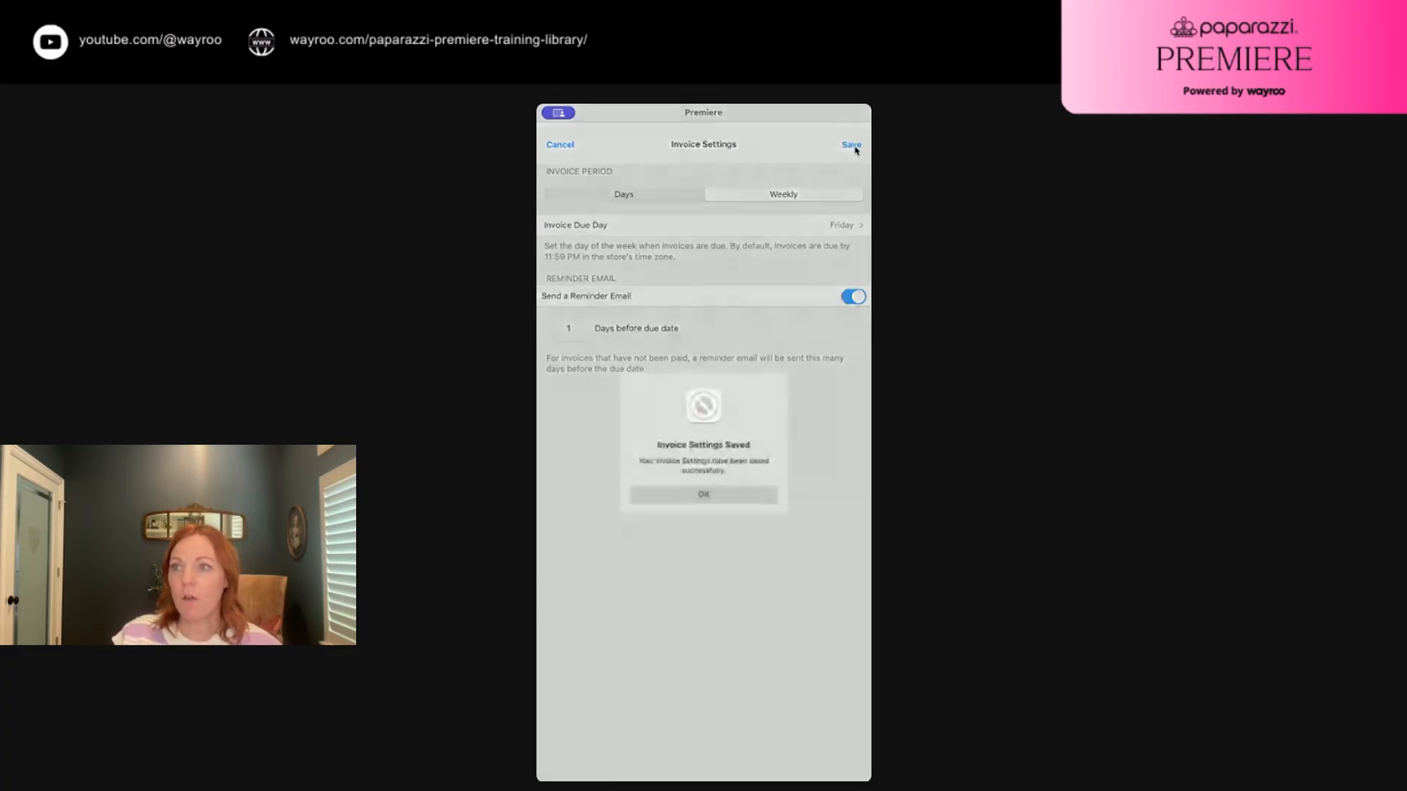
pyautogui.click(705, 491)
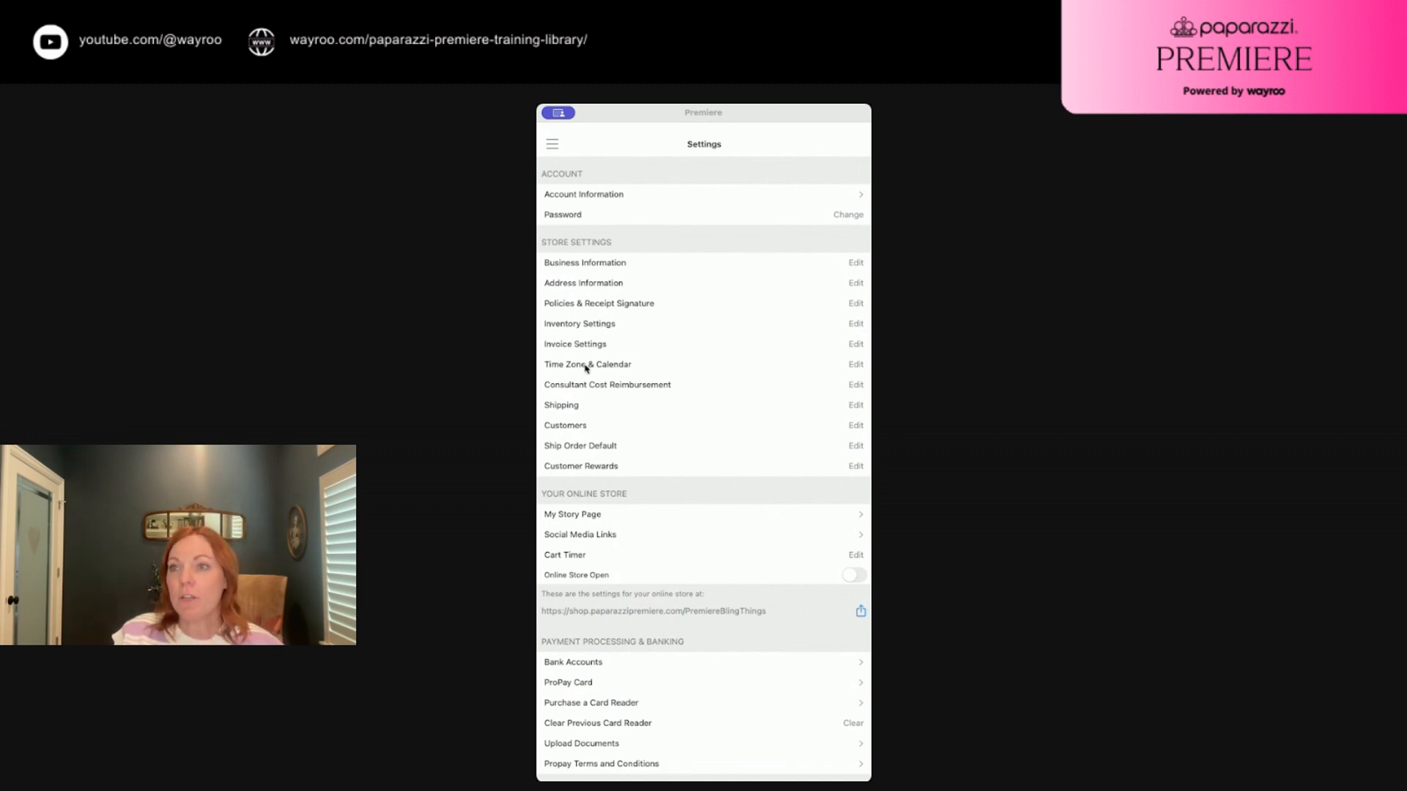
# Switch on Reimburse Consultant Costs in Consultant Cost Reimbursement and save it
pyautogui.click(854, 390)
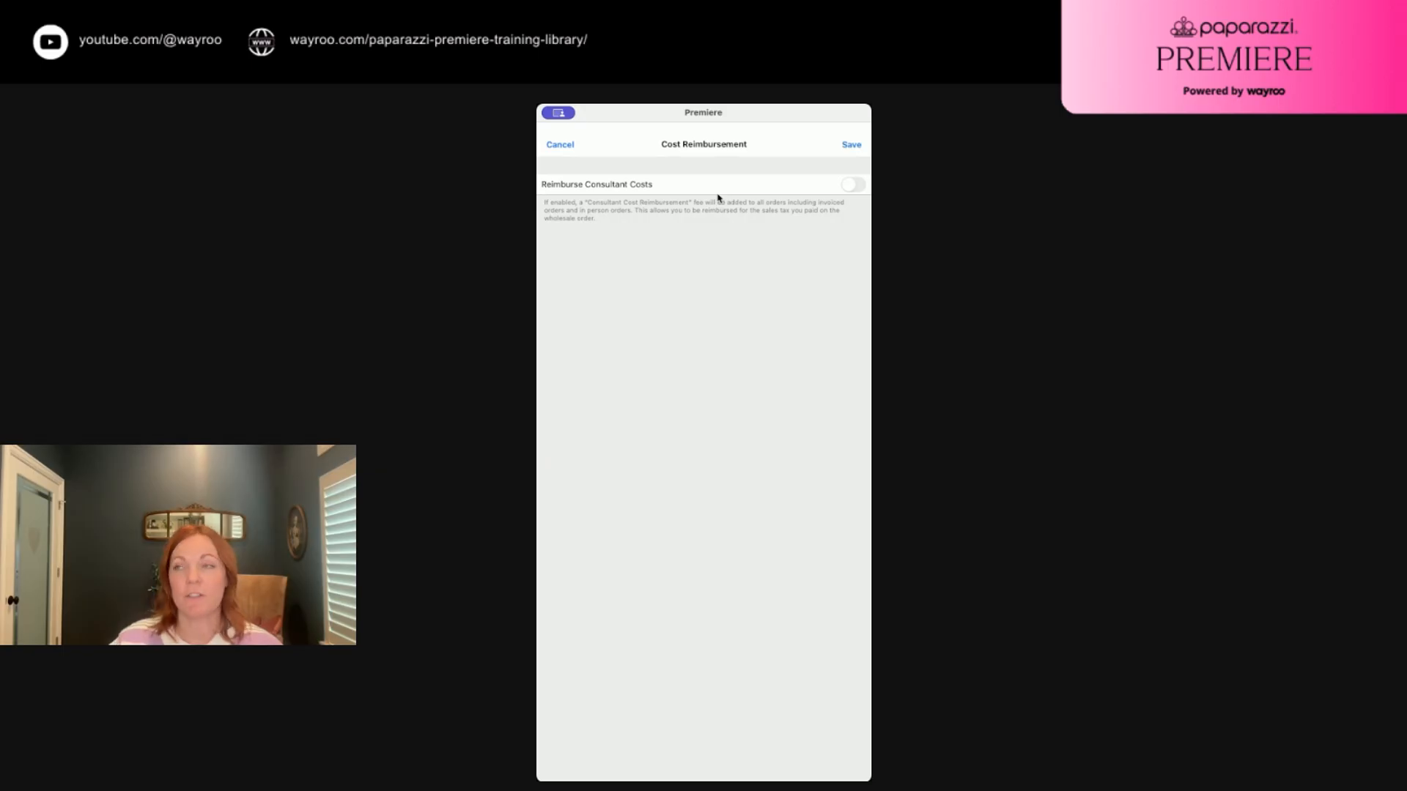
pyautogui.click(850, 185)
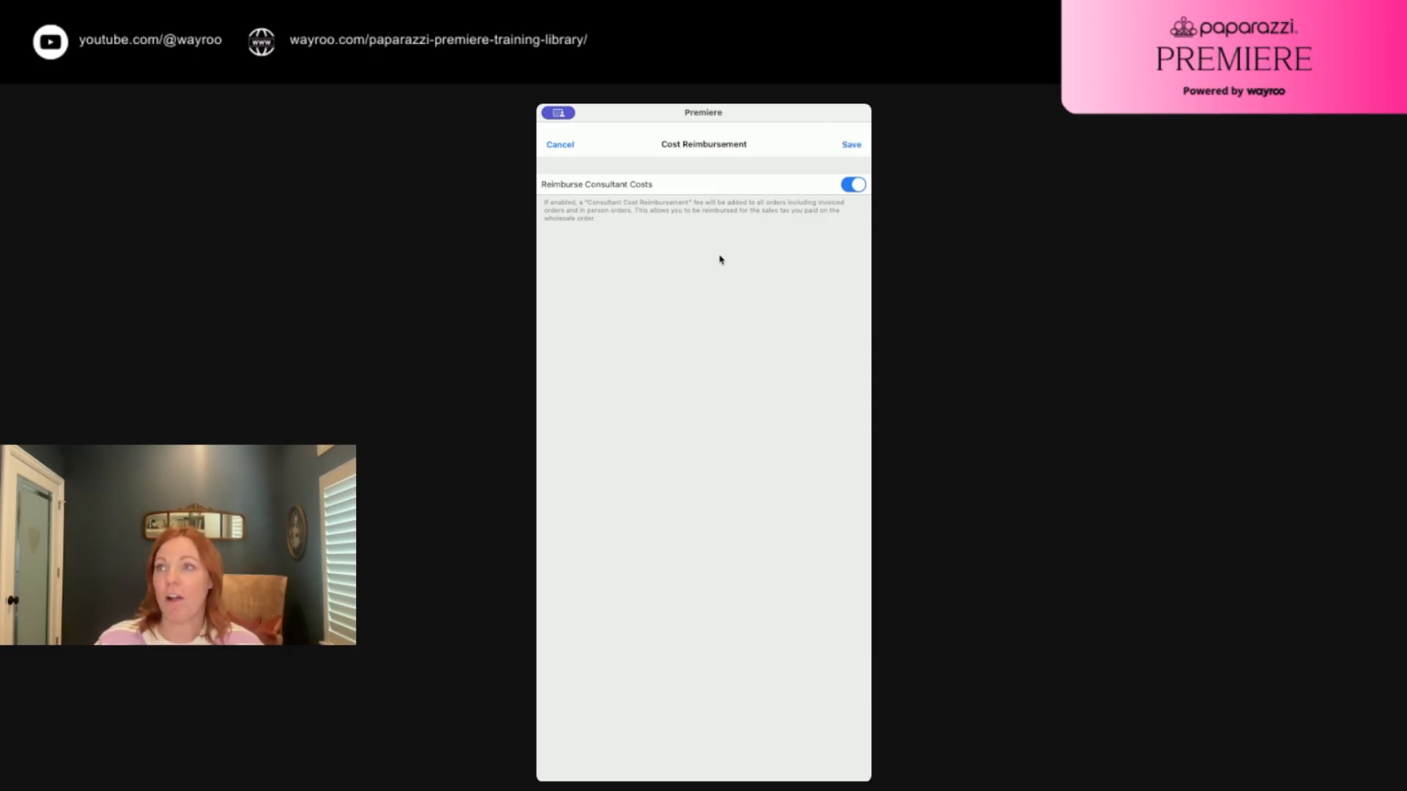
pyautogui.click(852, 146)
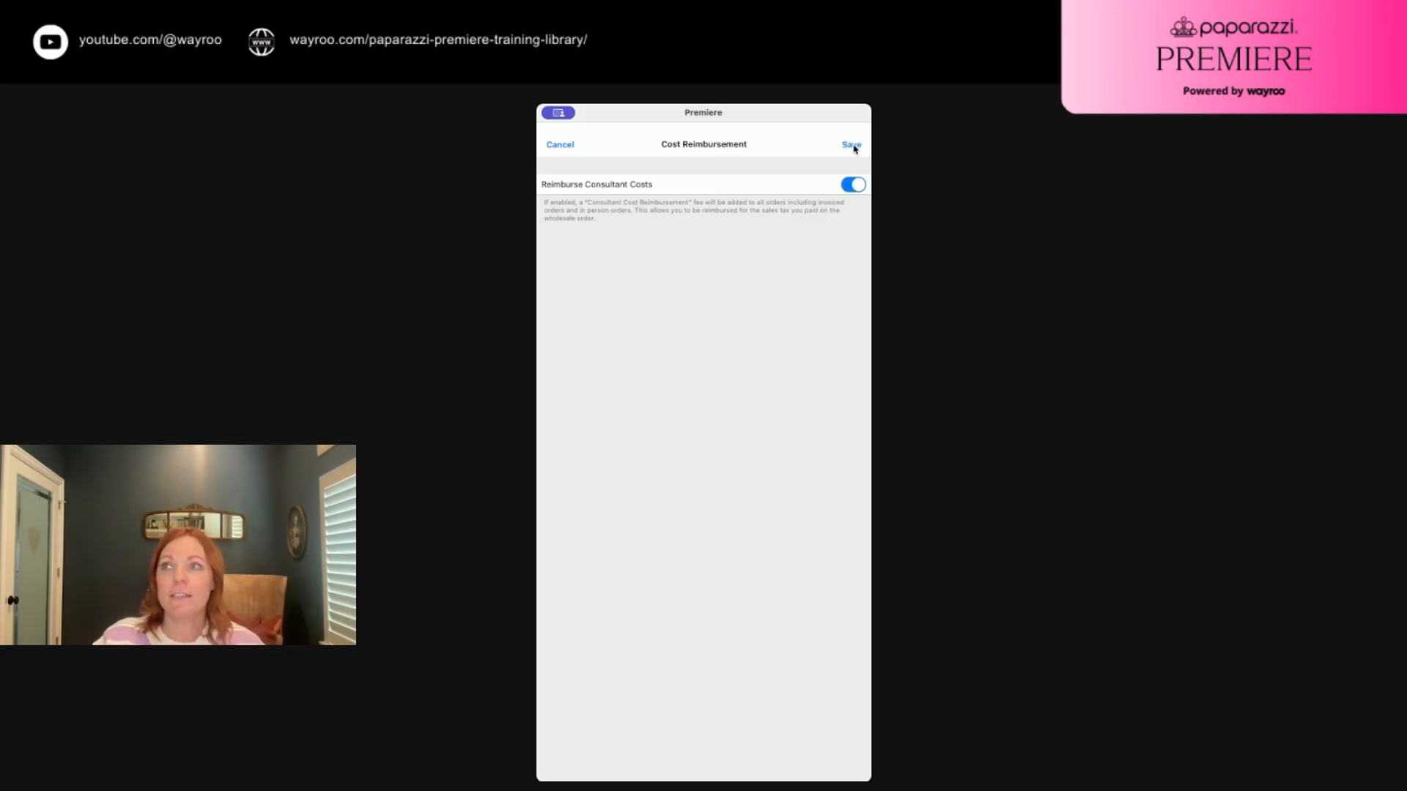
pyautogui.click(706, 493)
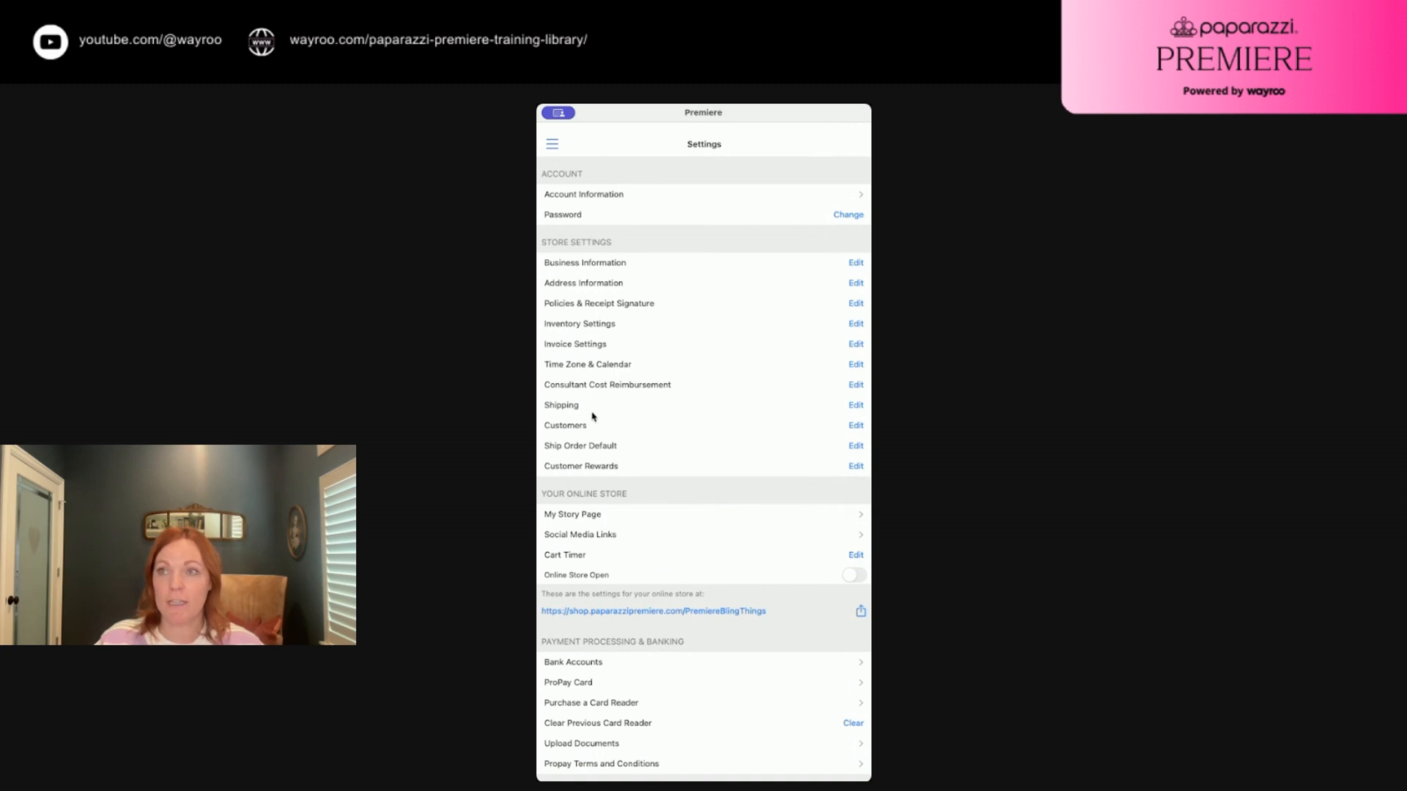
pyautogui.click(856, 406)
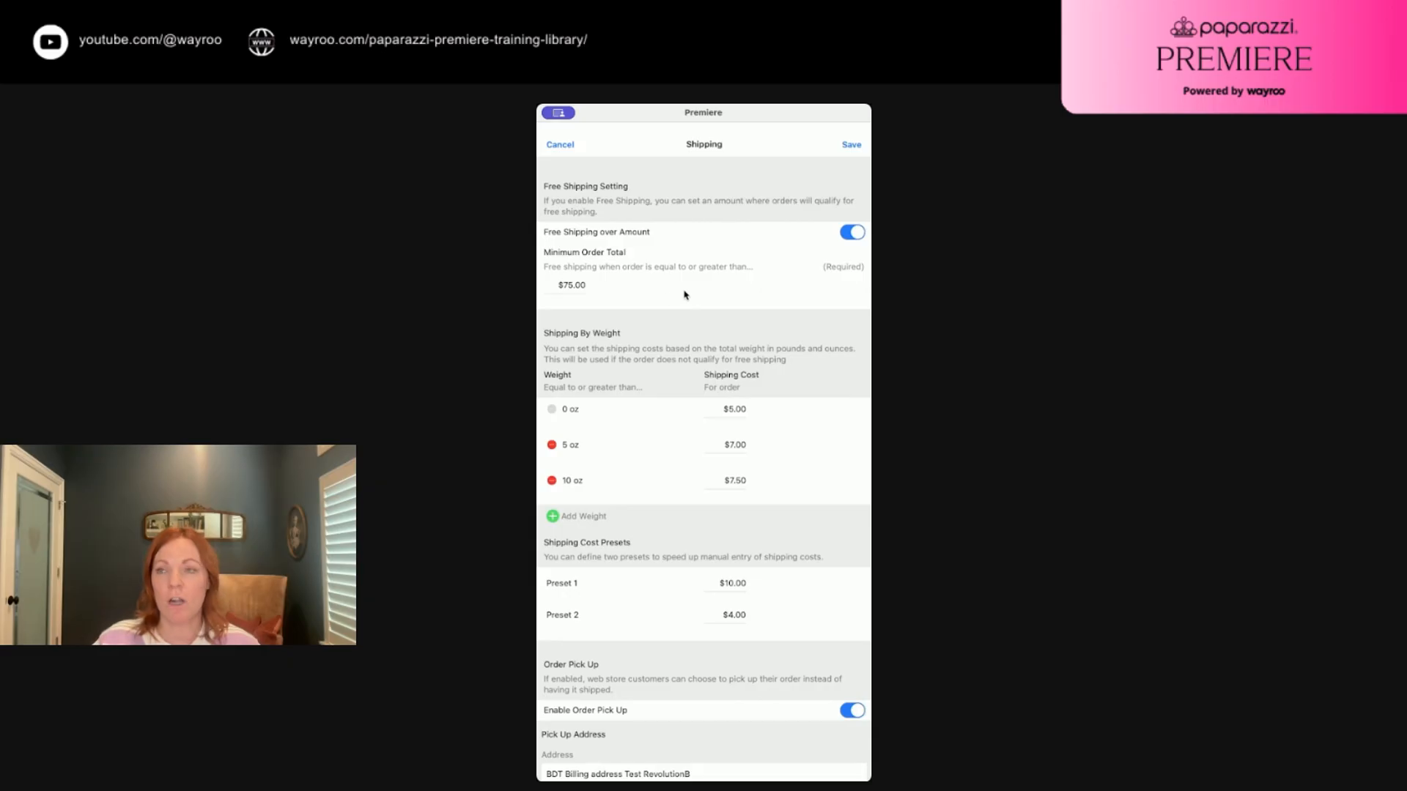
pyautogui.click(852, 232)
pyautogui.click(852, 232)
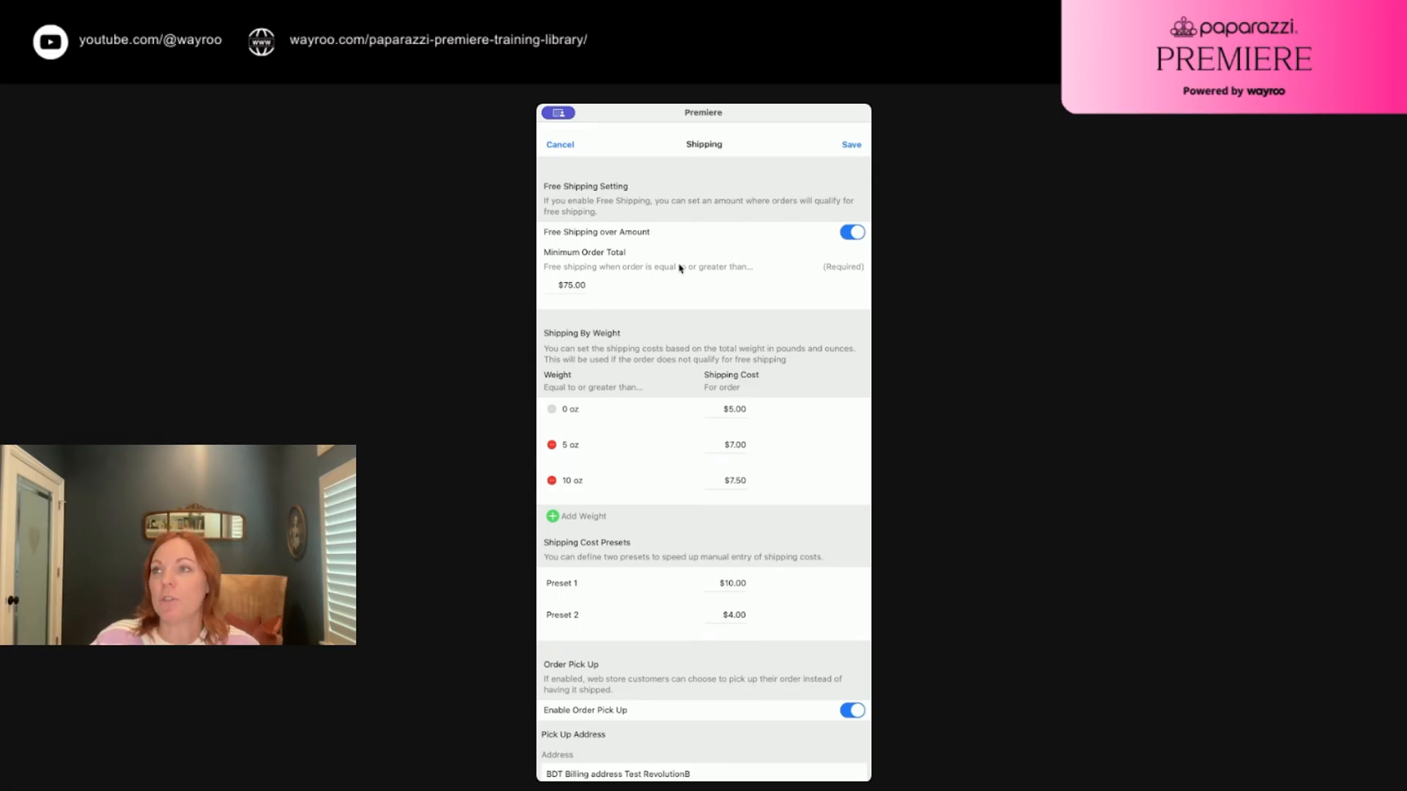
pyautogui.scroll(-1, 658, 269)
pyautogui.scroll(-5, 658, 270)
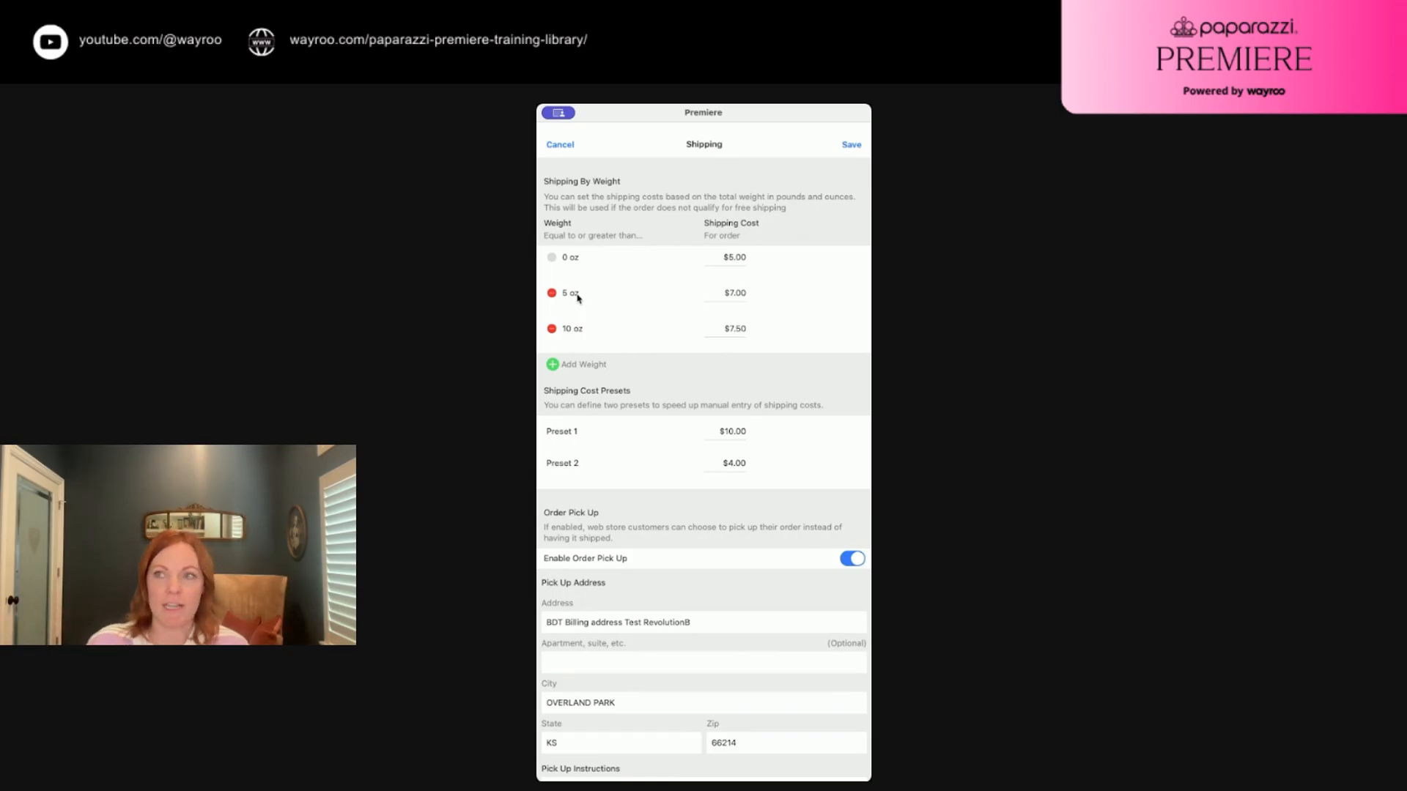
pyautogui.scroll(-3, 625, 333)
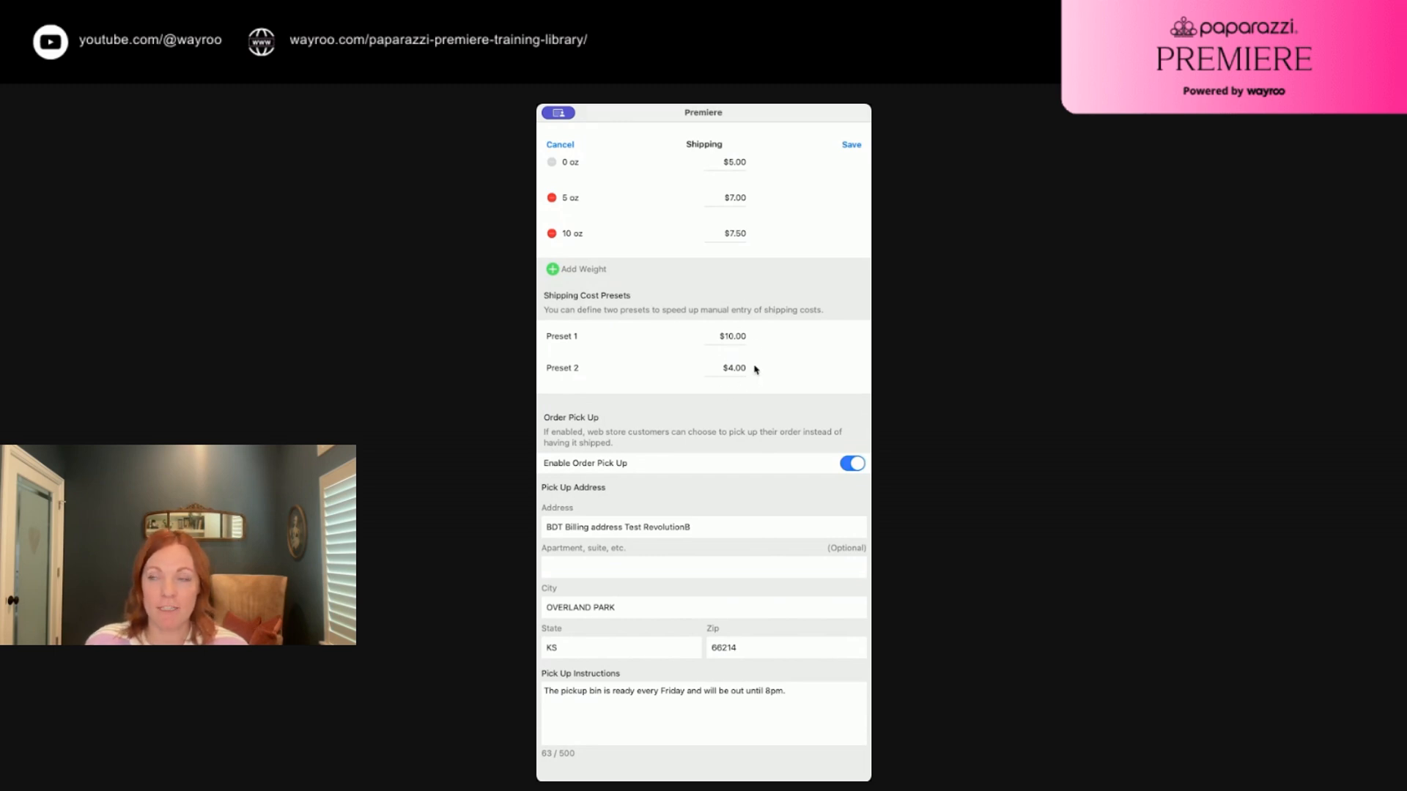
pyautogui.scroll(2, 755, 367)
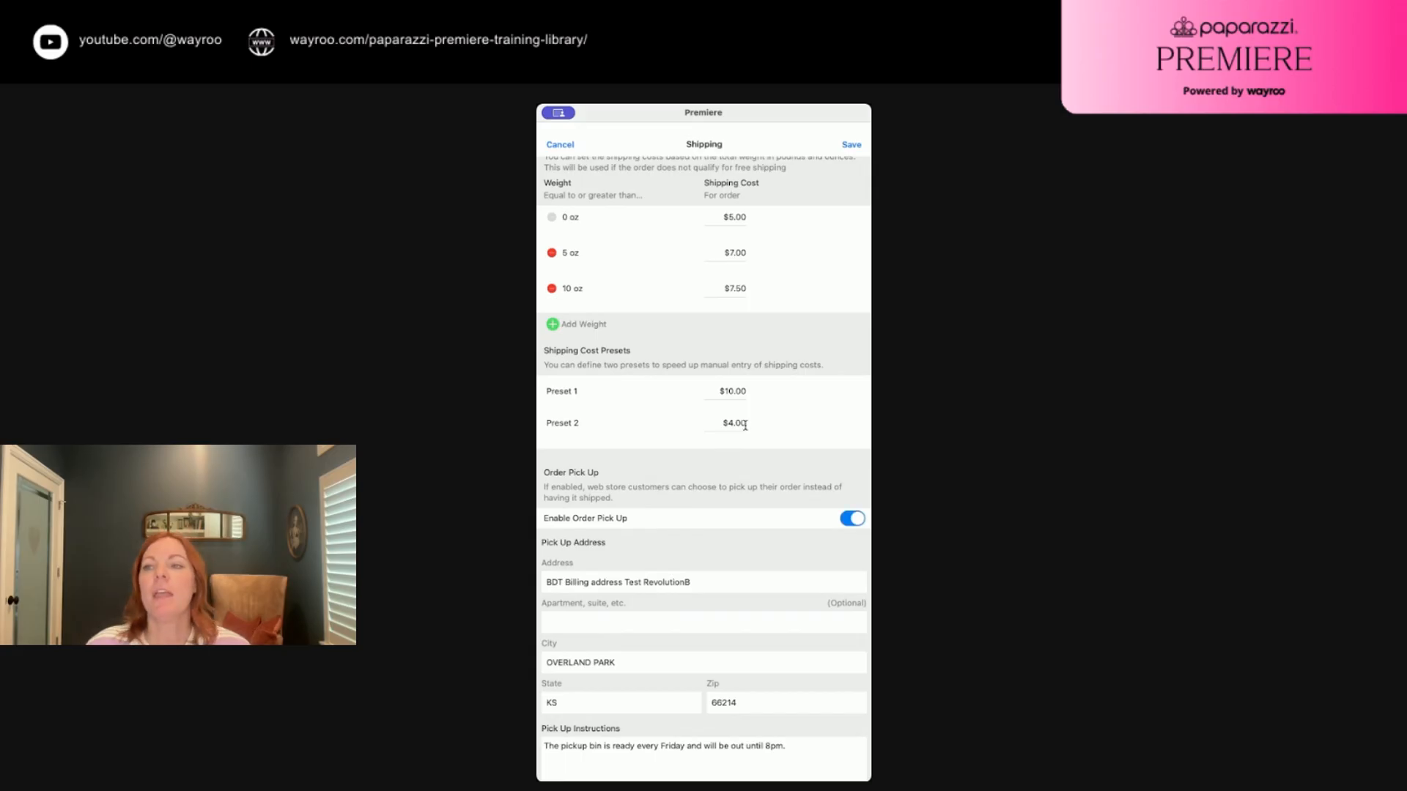
pyautogui.scroll(-2, 742, 426)
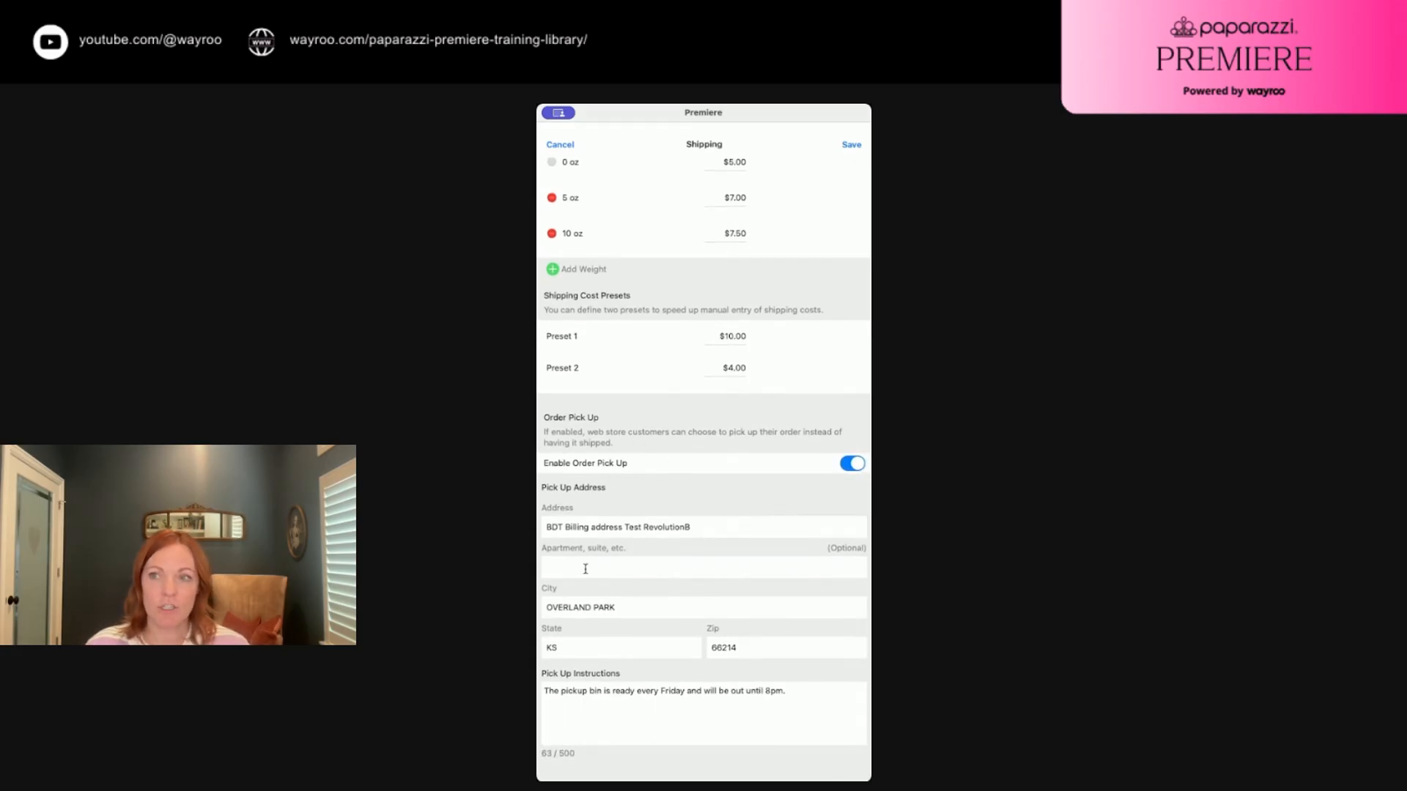
pyautogui.scroll(-1, 672, 580)
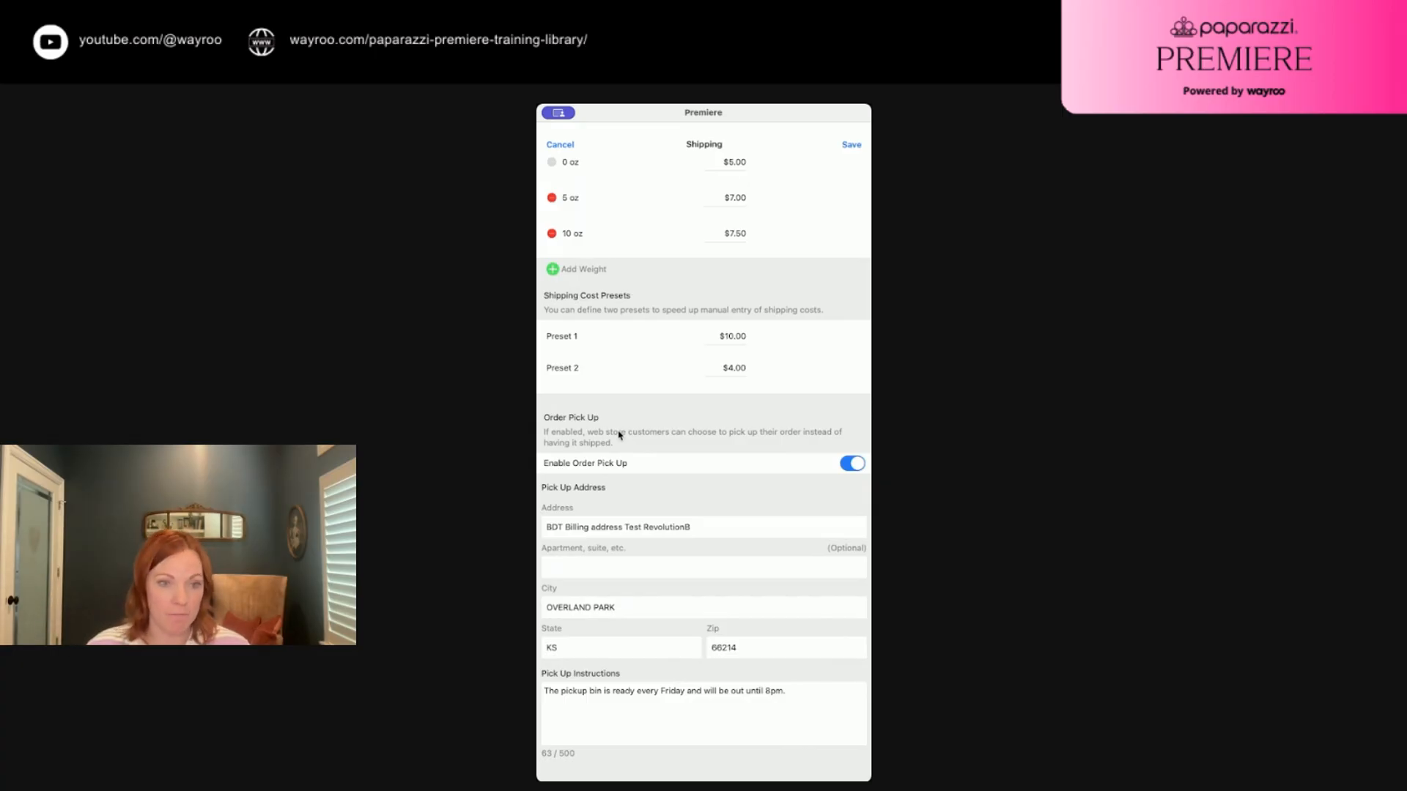
pyautogui.scroll(5, 650, 584)
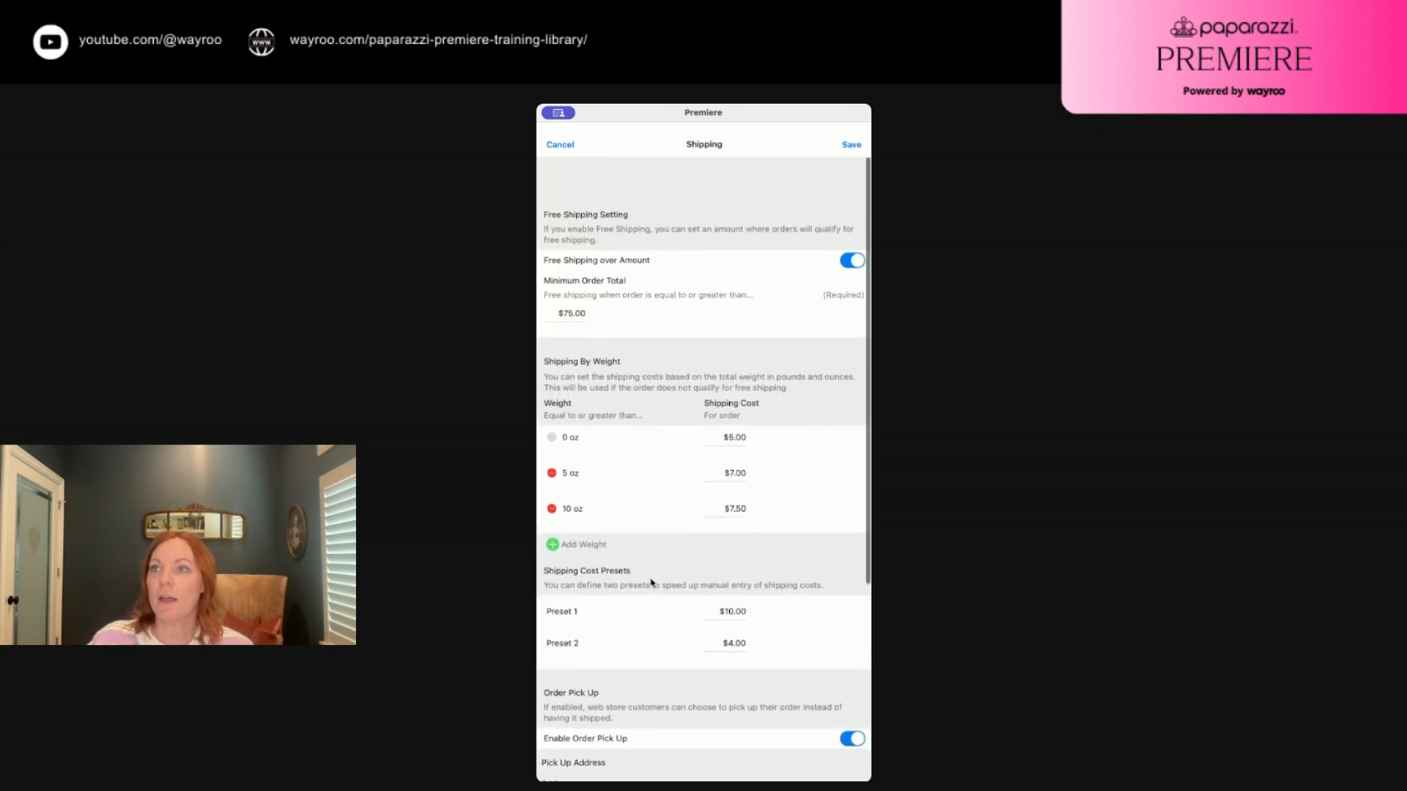
# Save the shipping settings, then turn on Ship Orders by Default and save it
pyautogui.click(850, 144)
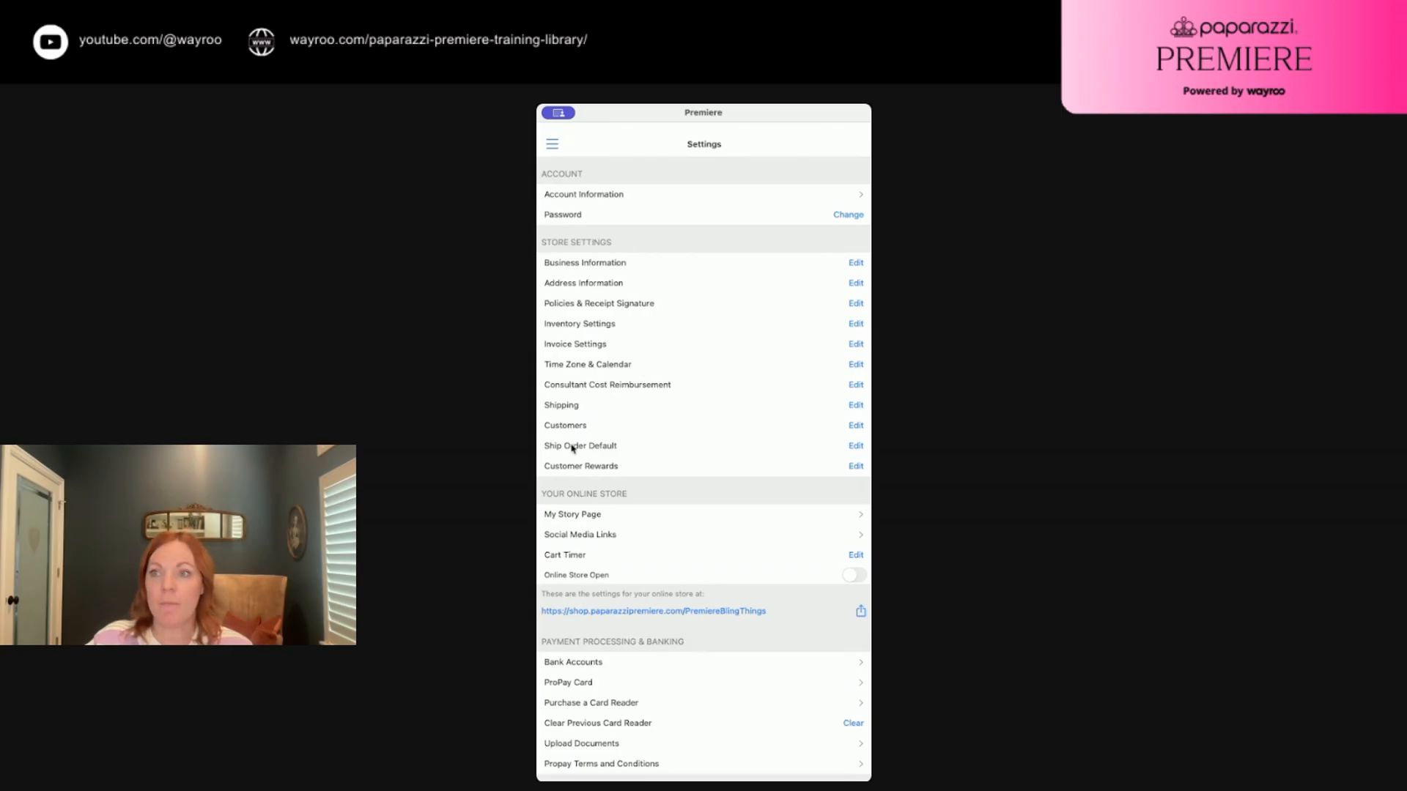
pyautogui.click(854, 447)
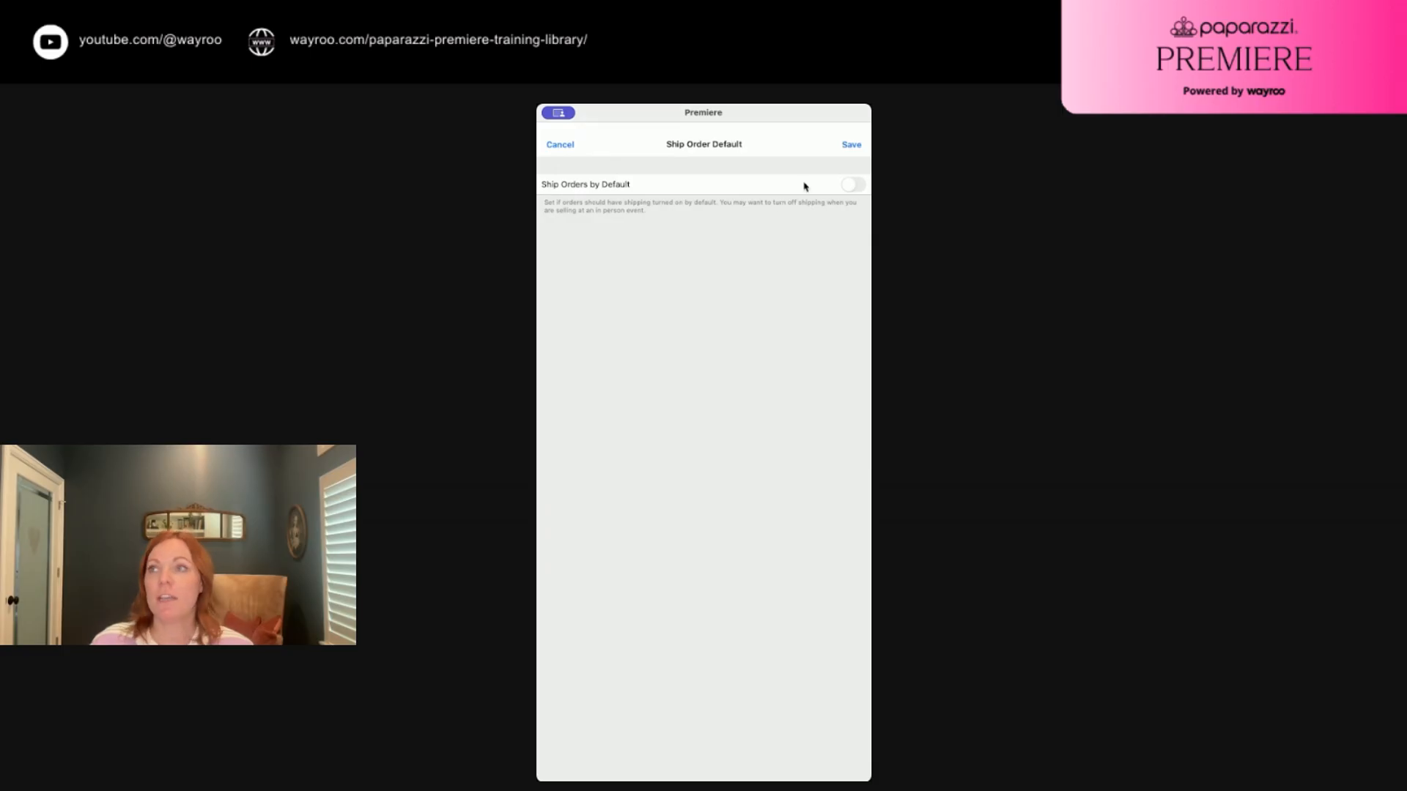
pyautogui.click(850, 186)
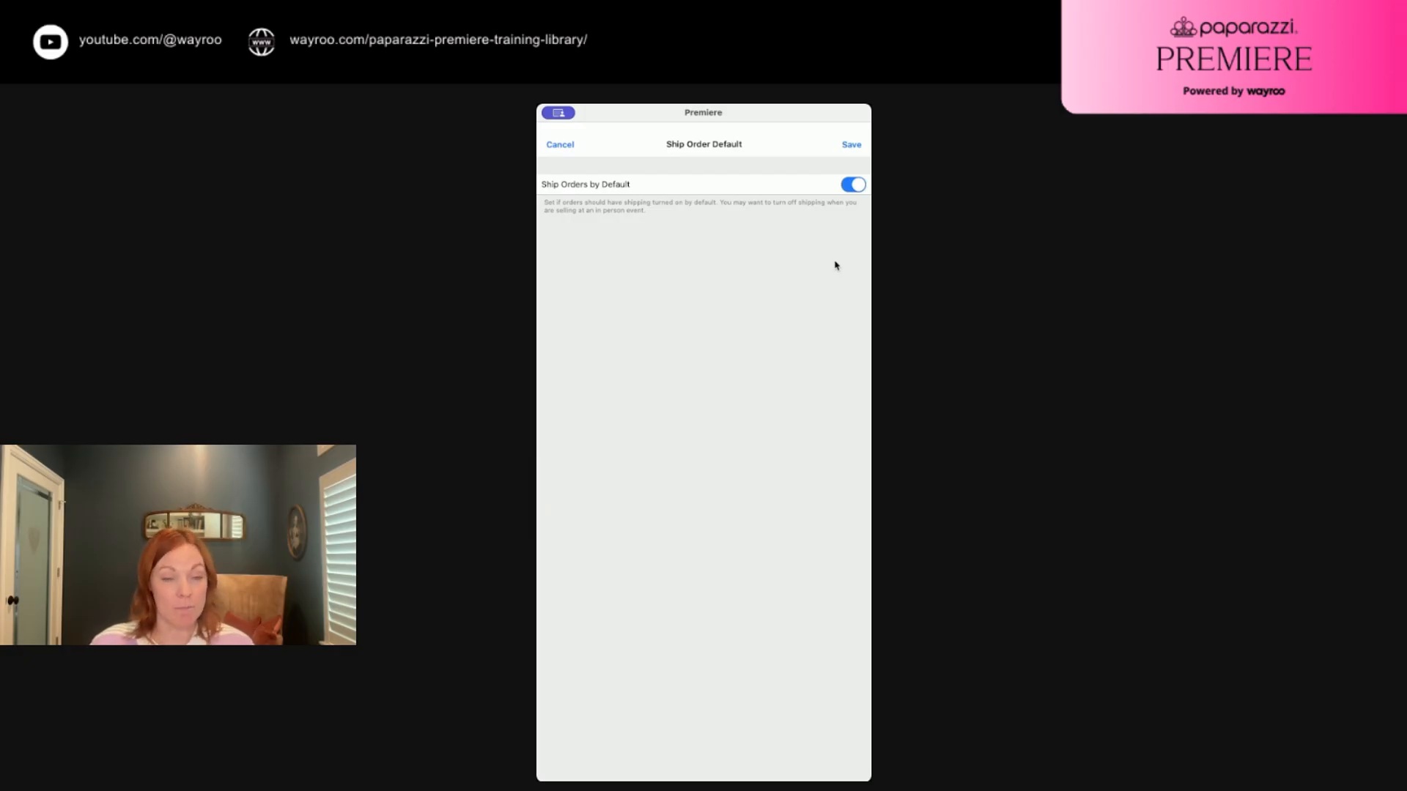
pyautogui.click(851, 145)
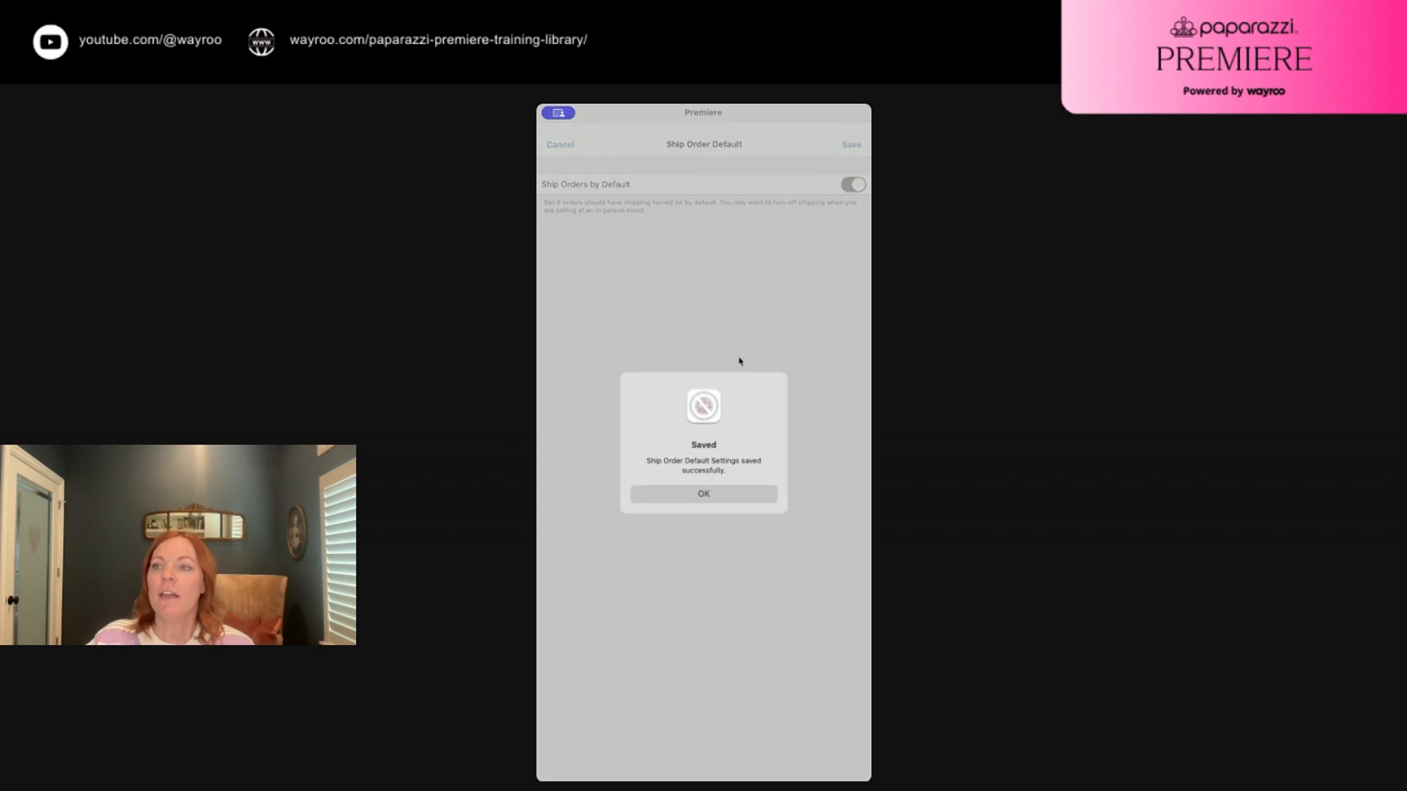
pyautogui.click(721, 495)
pyautogui.click(562, 145)
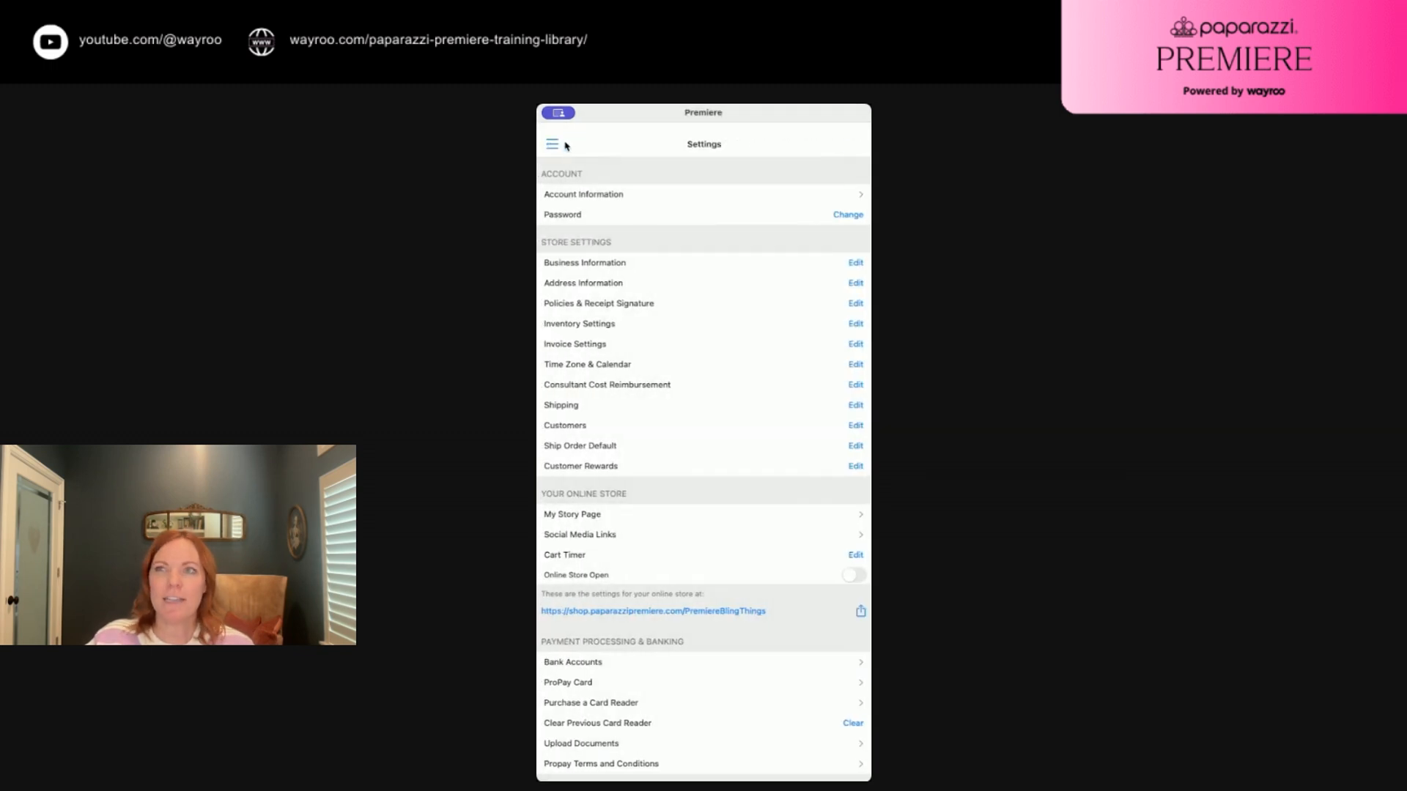
pyautogui.scroll(-2, 669, 388)
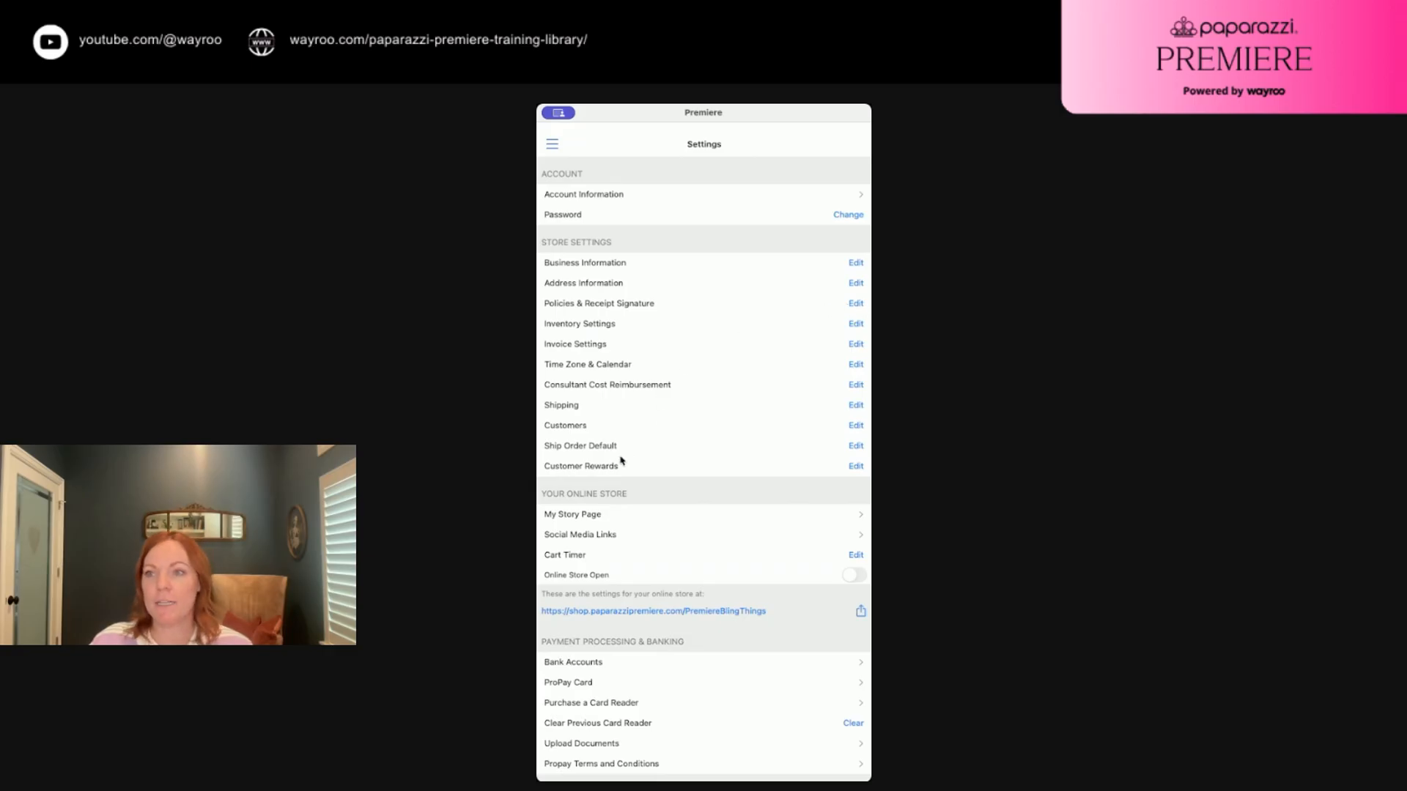
pyautogui.scroll(-2, 634, 444)
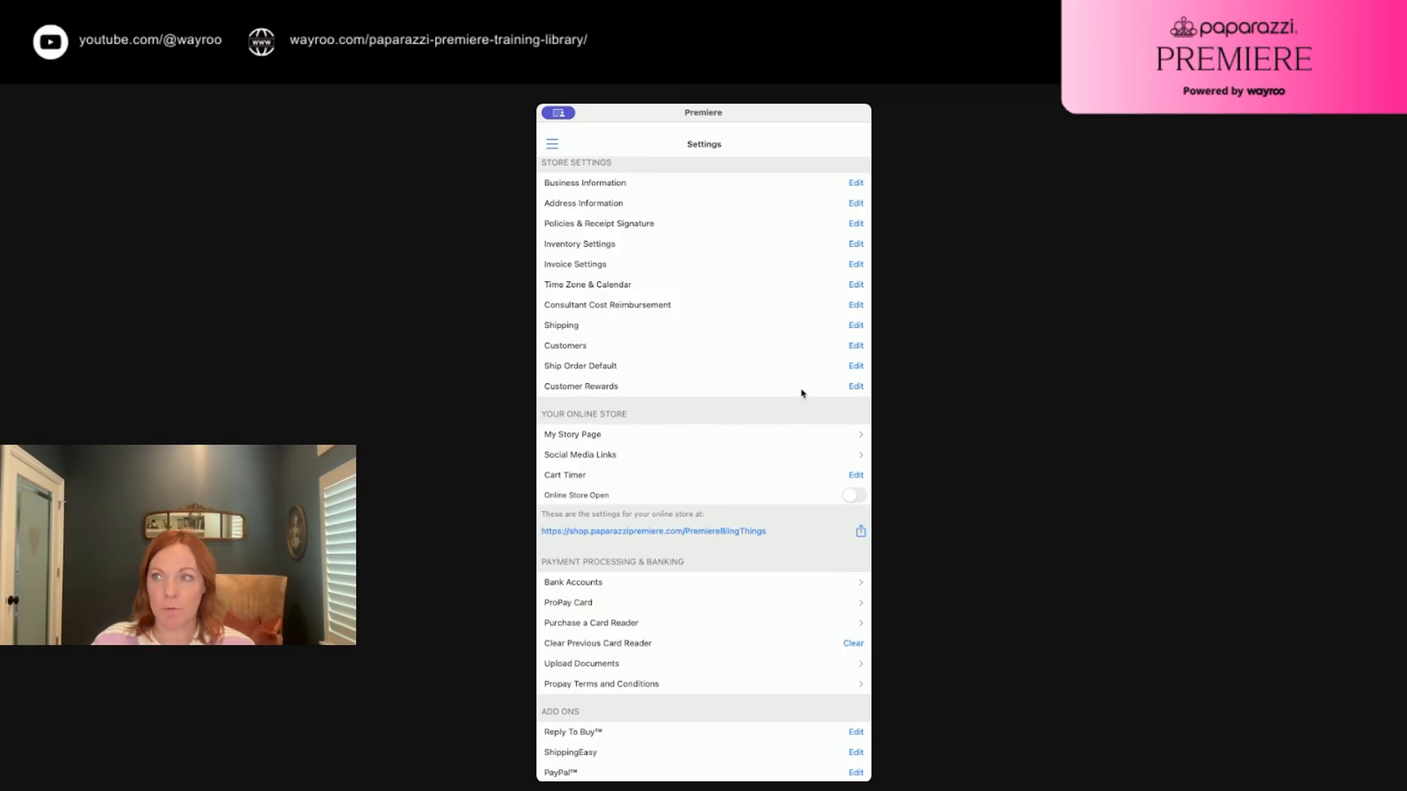
pyautogui.scroll(1, 608, 394)
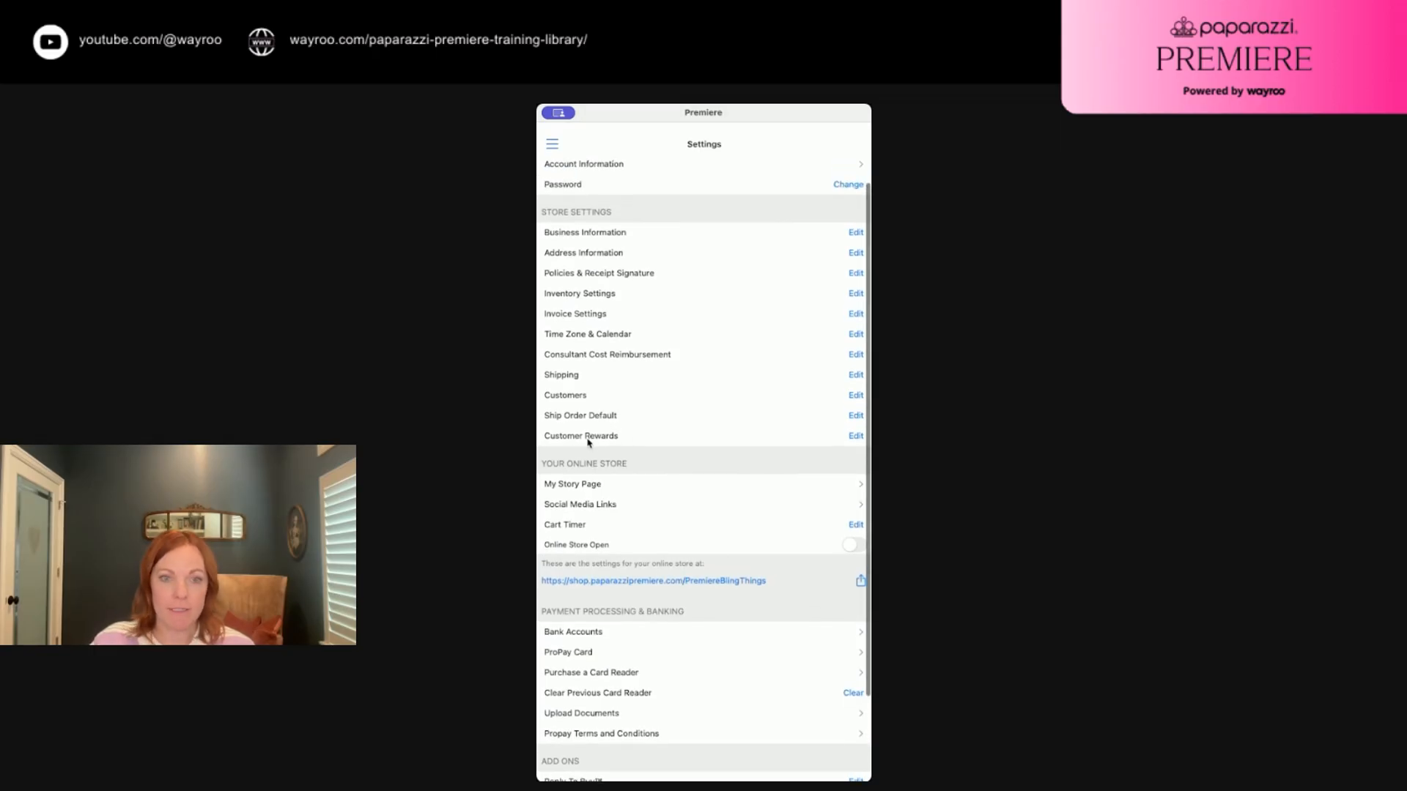
# Save Customer Rewards enabled with 10 points required per reward
pyautogui.click(855, 437)
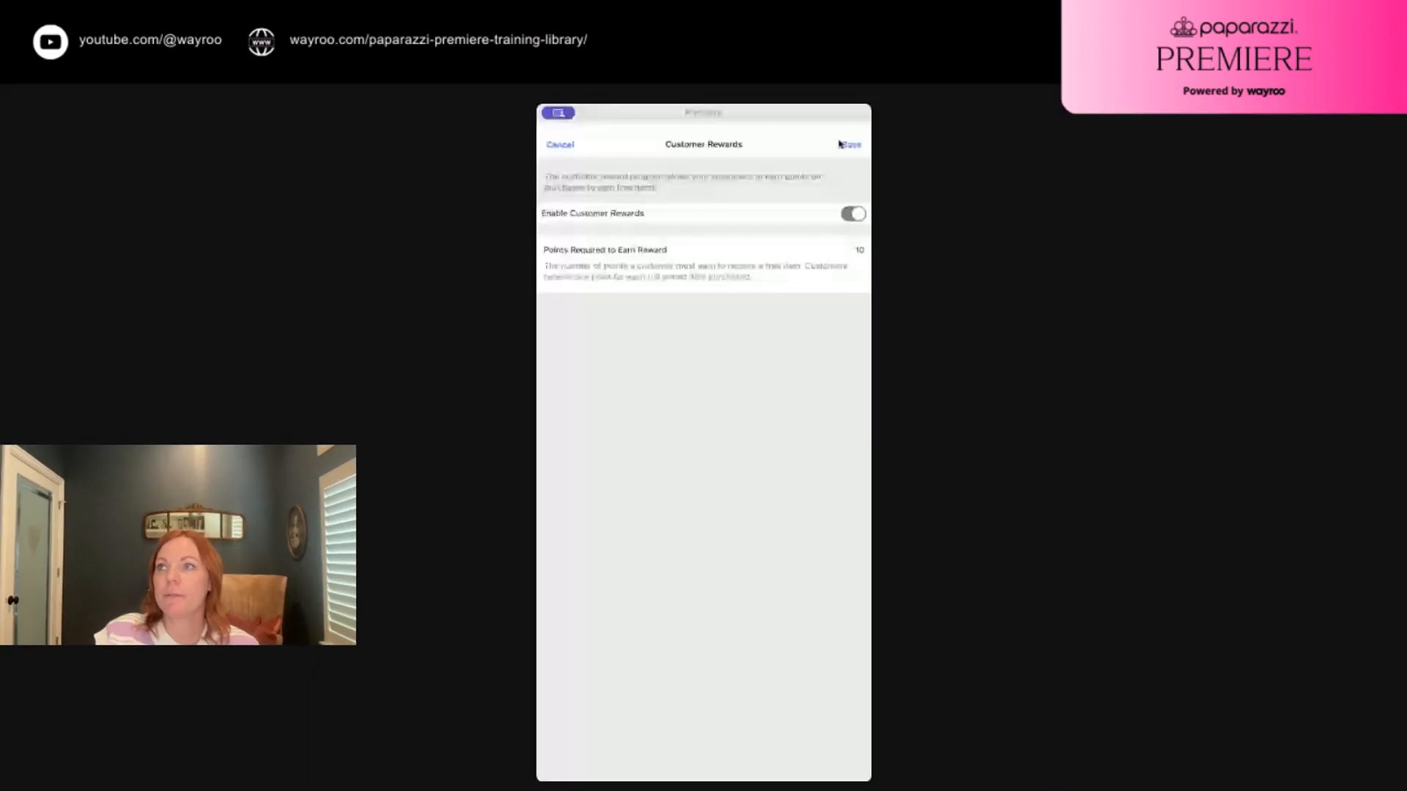
pyautogui.click(851, 145)
pyautogui.click(718, 494)
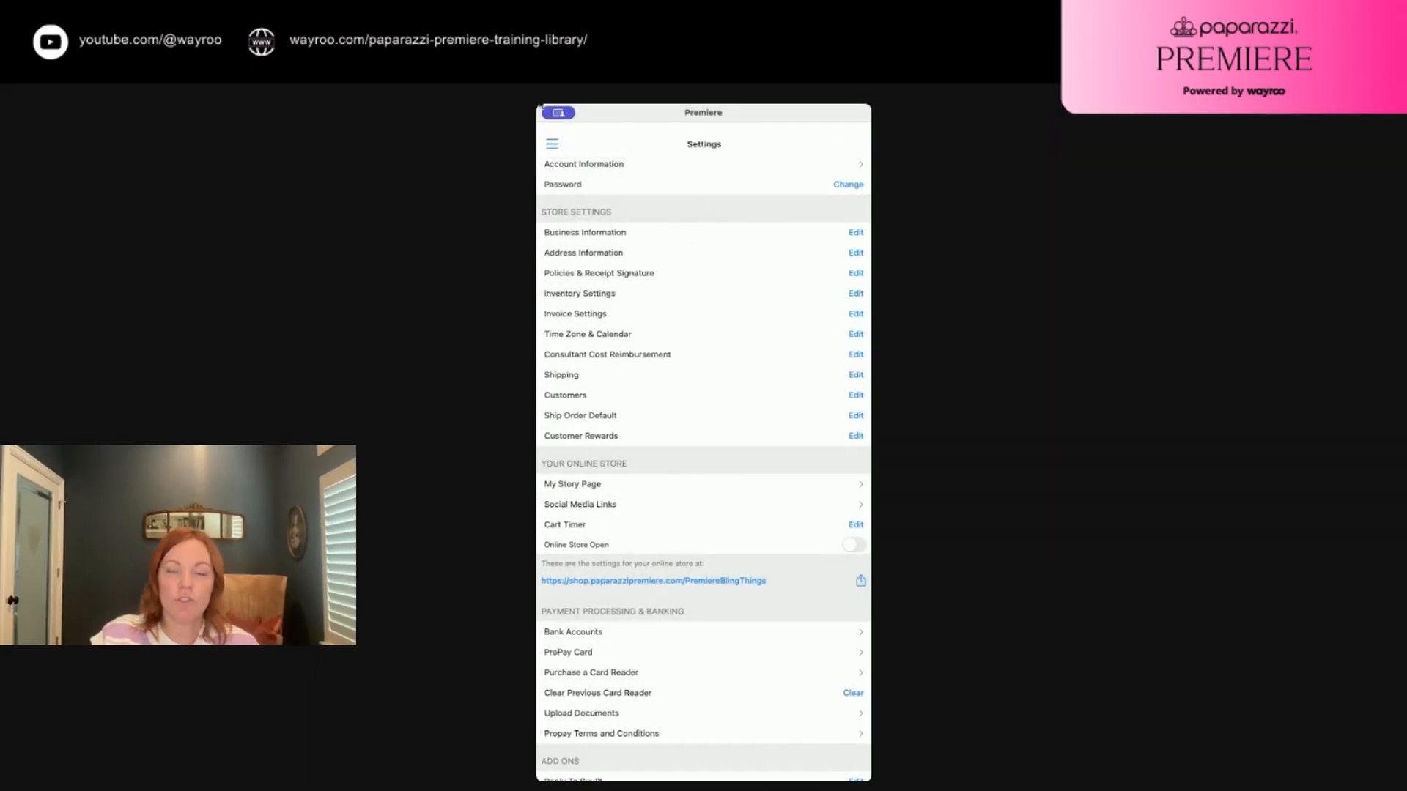
# Go to the Orders page and start a new order to reach Select Customer
pyautogui.click(552, 144)
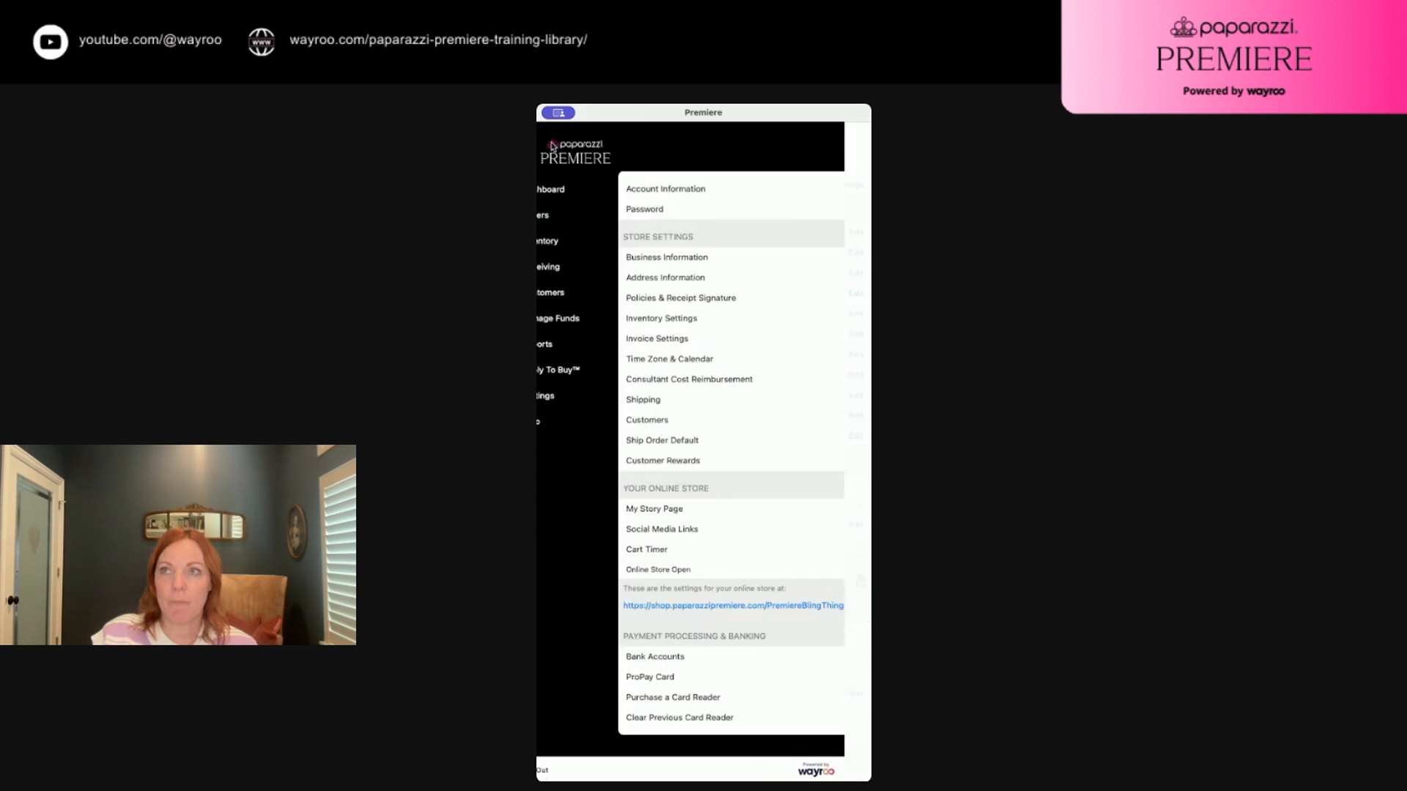
pyautogui.click(562, 213)
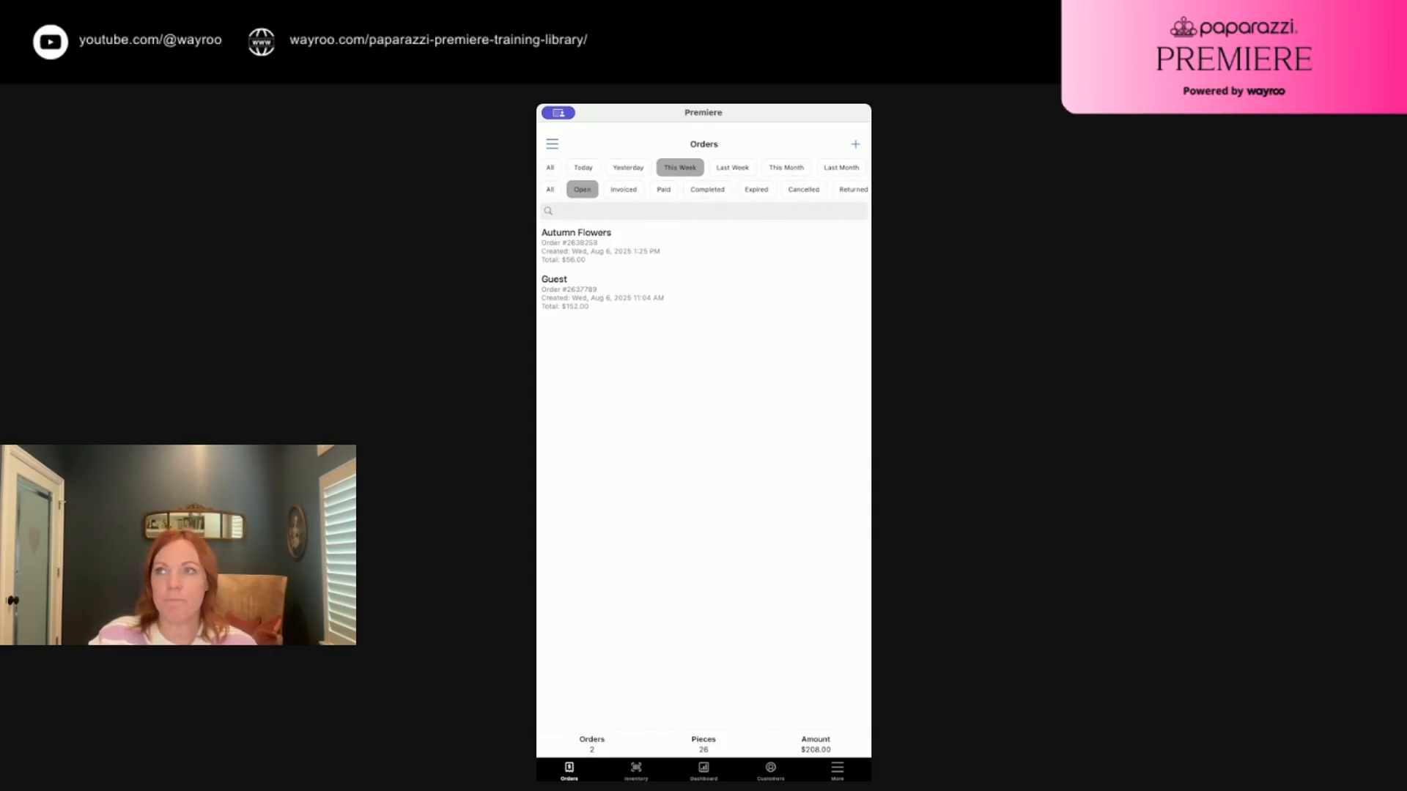
pyautogui.click(855, 144)
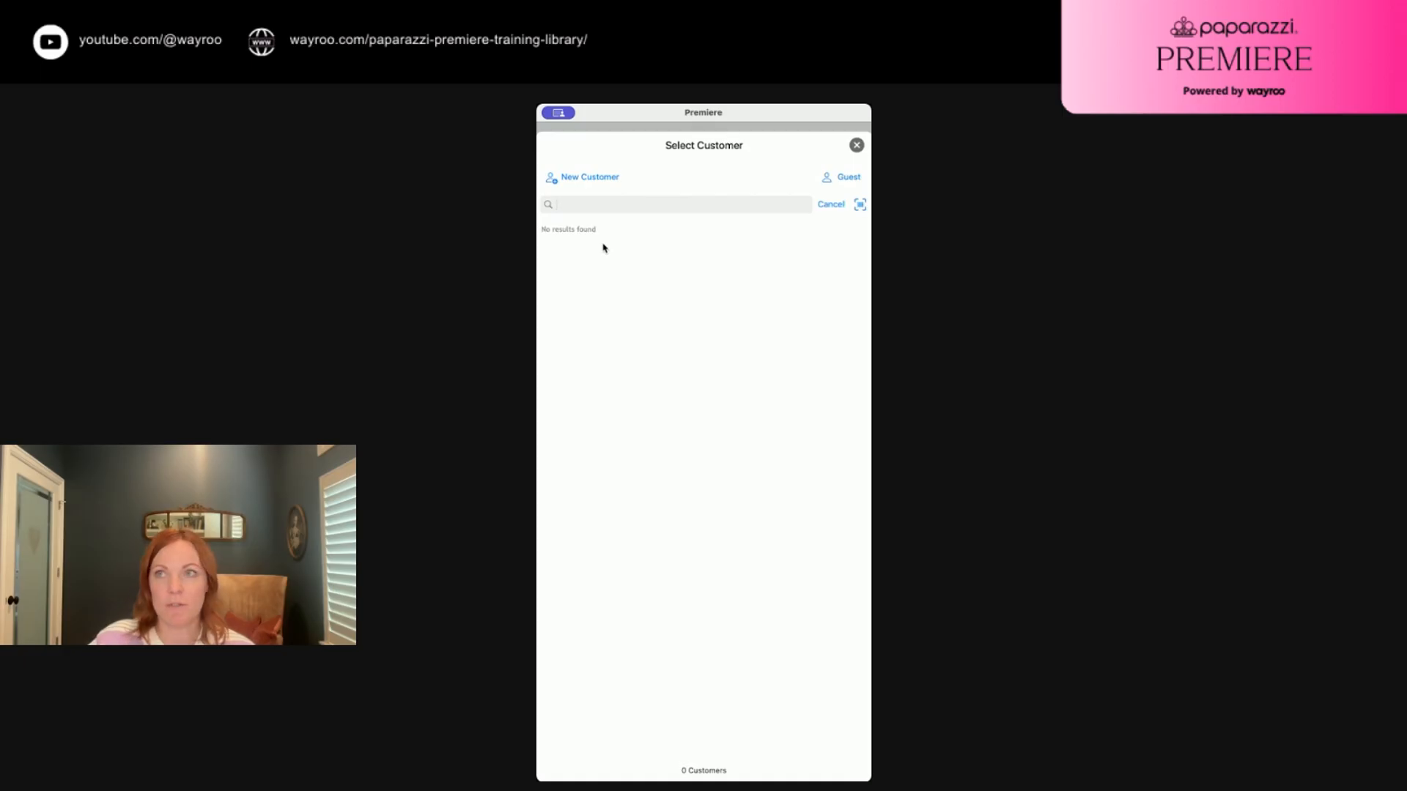
# Discard the New Customer form and search customers by the customer's first name
pyautogui.click(590, 178)
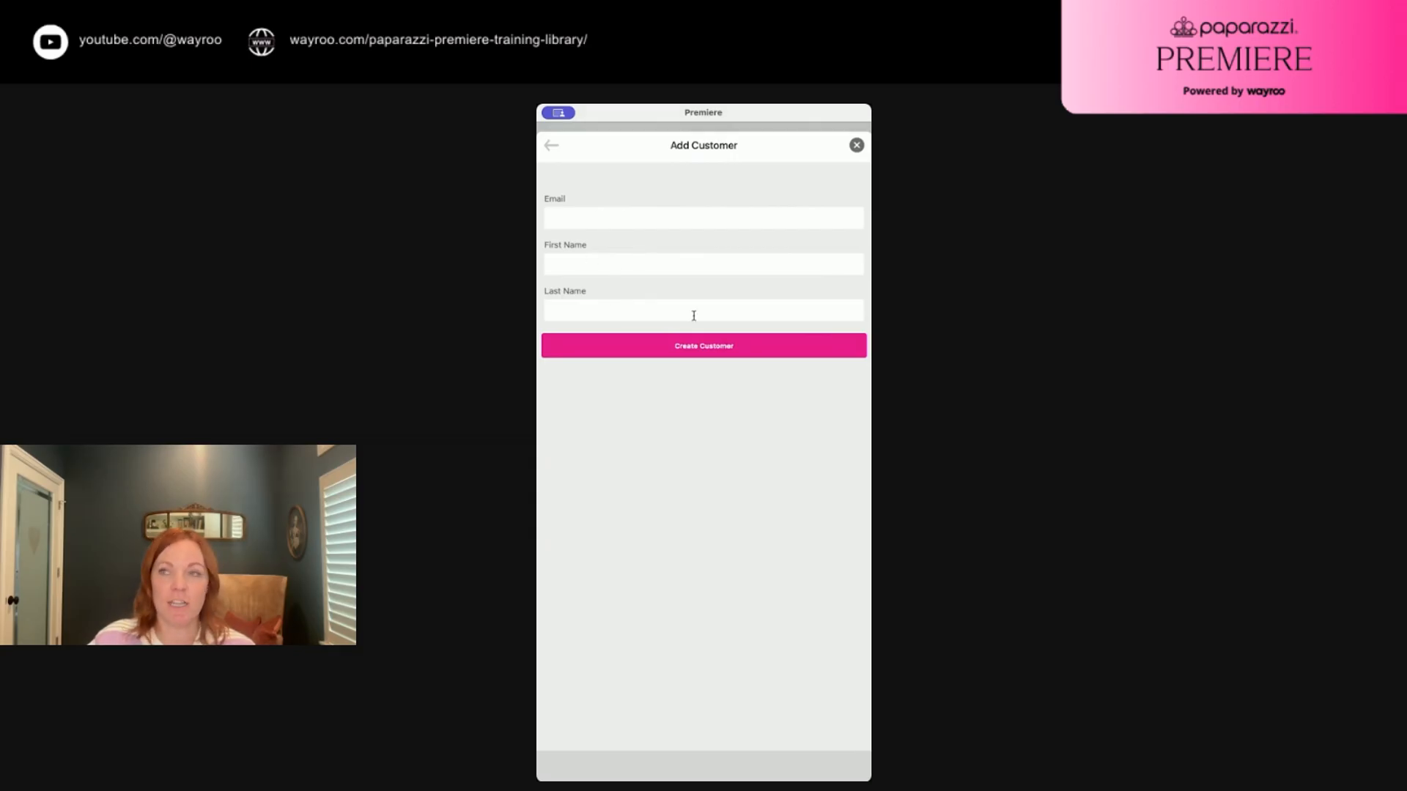
pyautogui.click(857, 146)
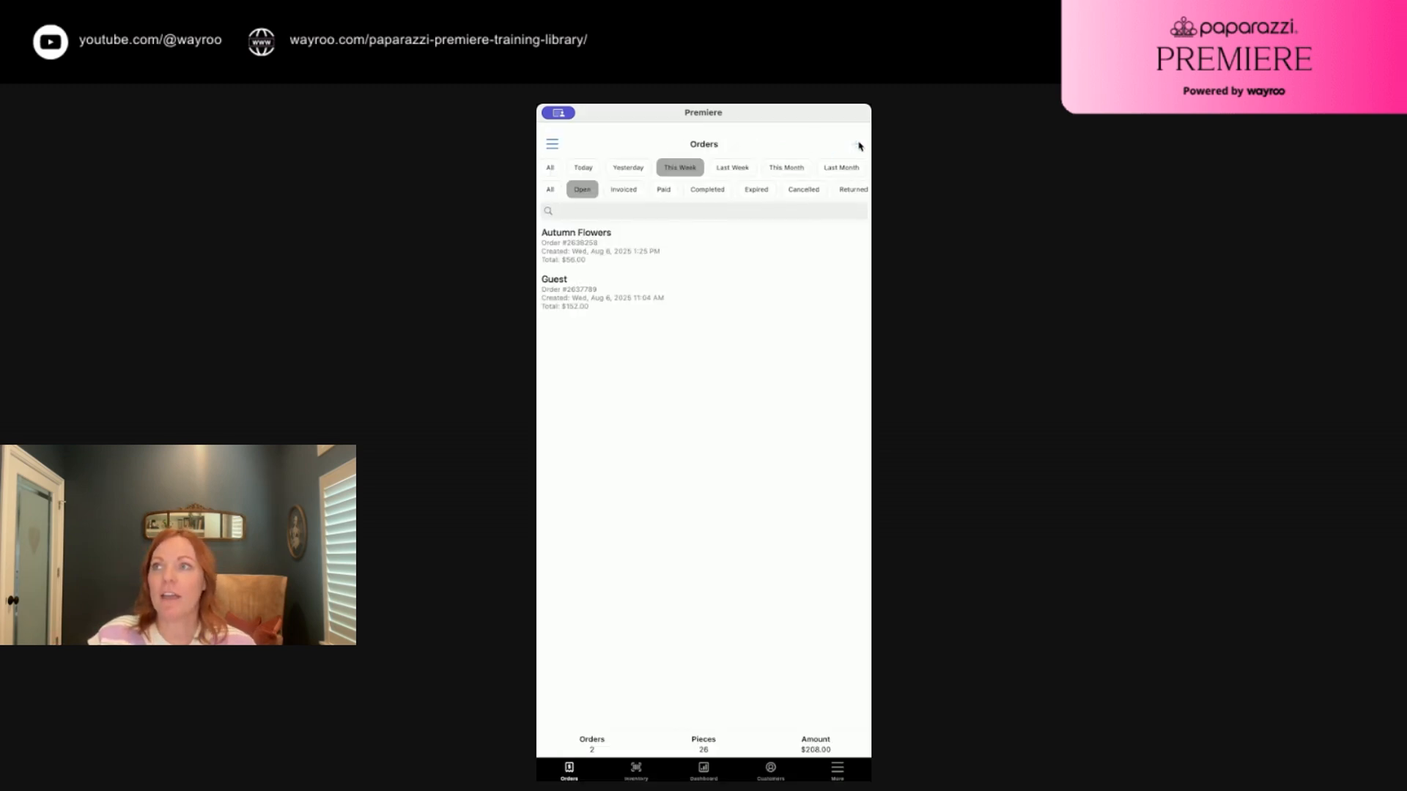
pyautogui.click(855, 144)
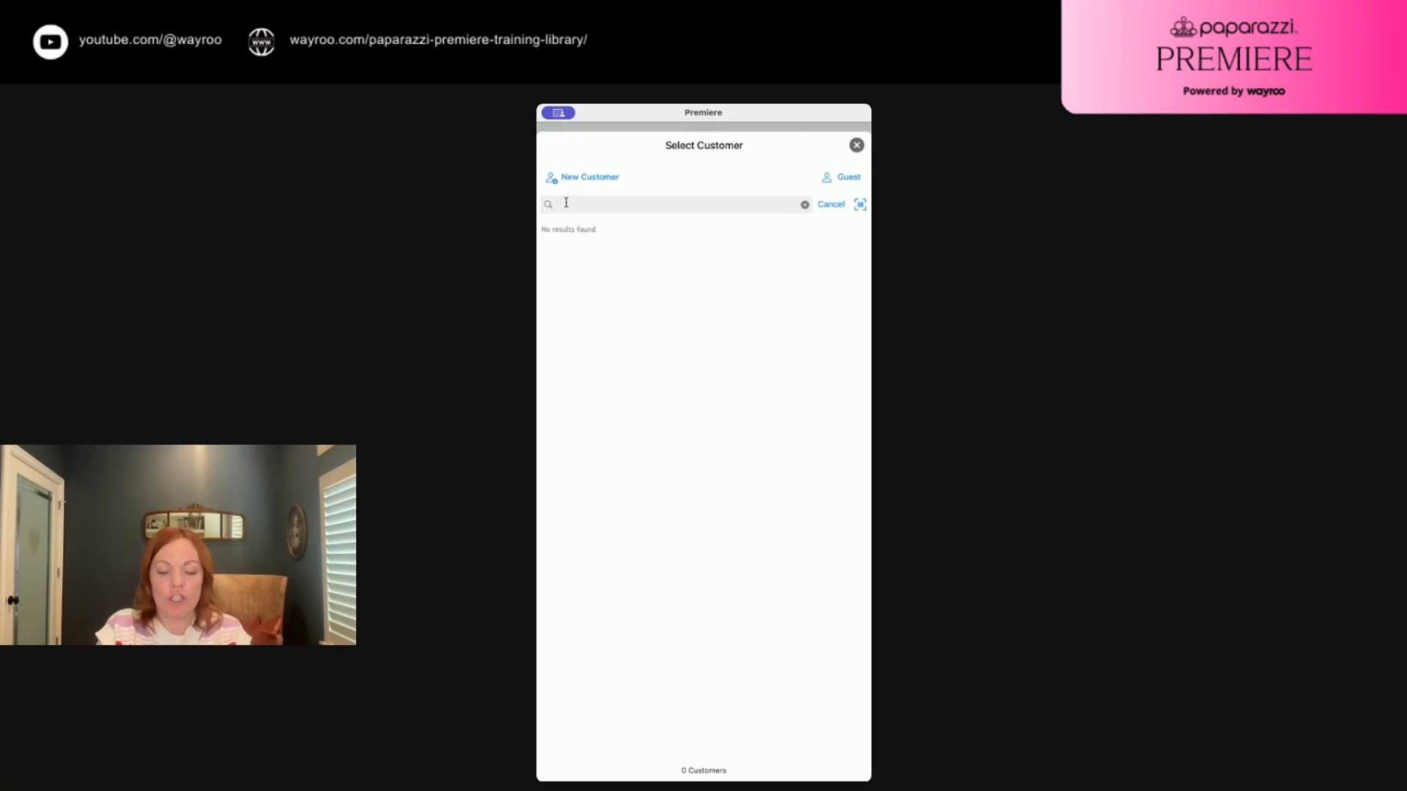
pyautogui.write('Rachel')
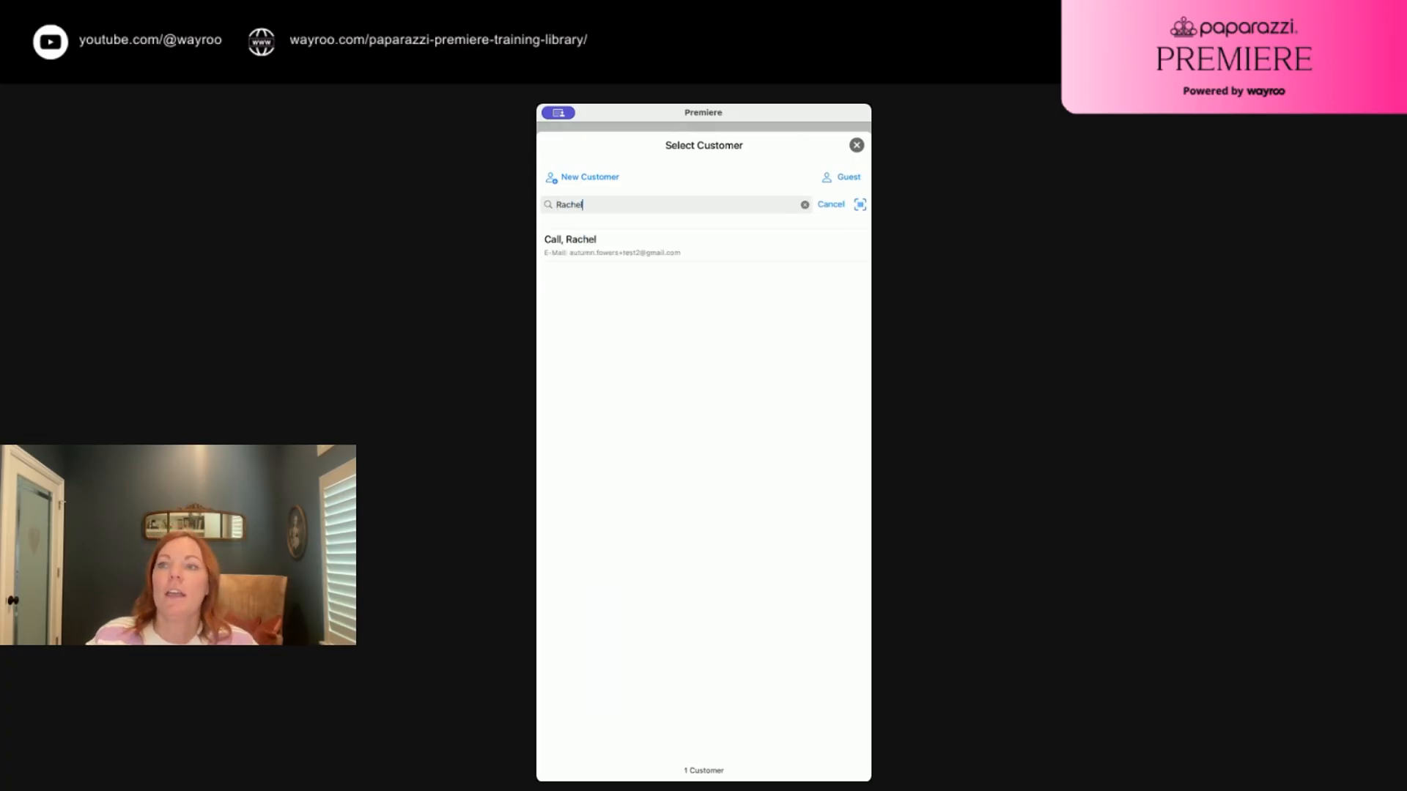
# Select the matching customer to view her existing $239.48 invoiced order
pyautogui.click(591, 247)
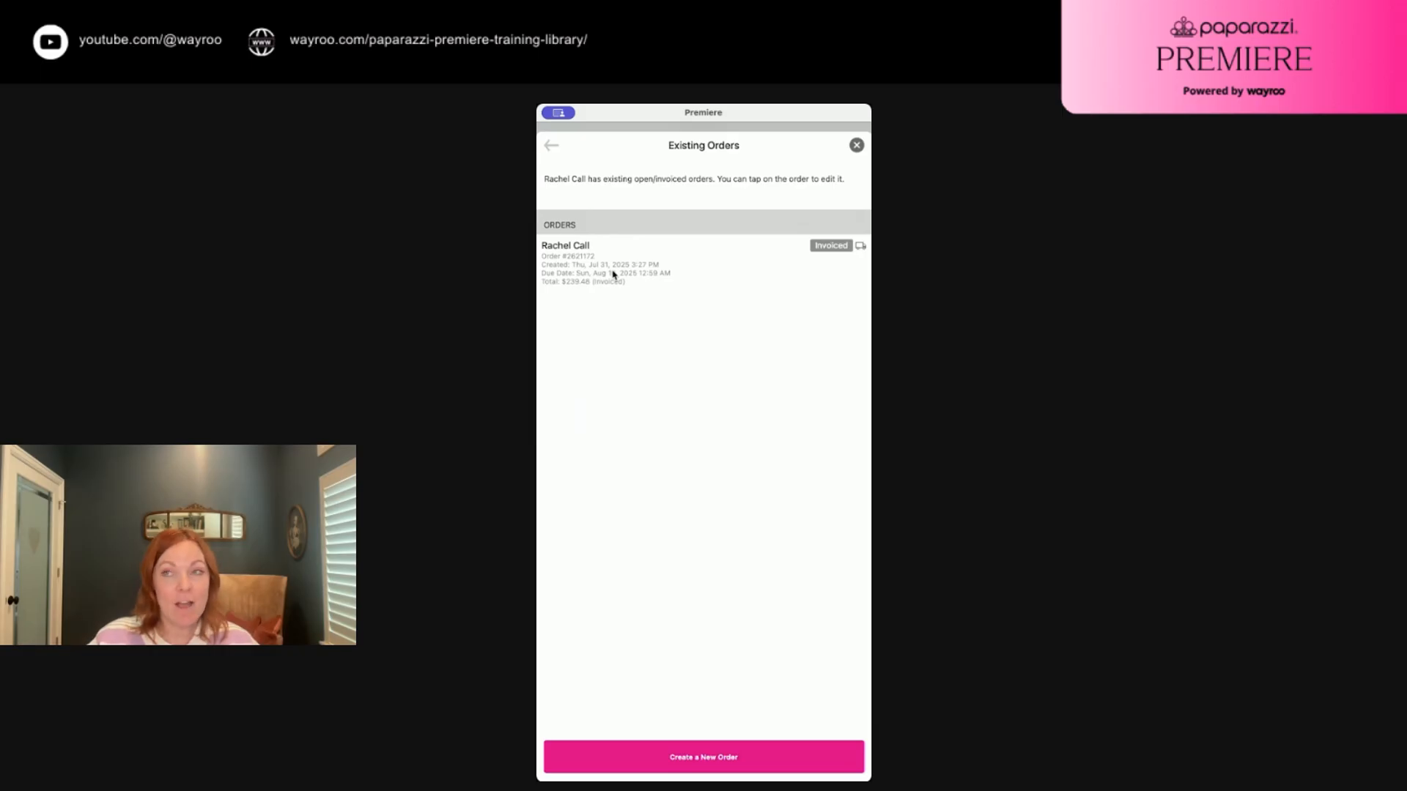
# Create a new blank order for this customer, with 1 reward available
pyautogui.click(719, 759)
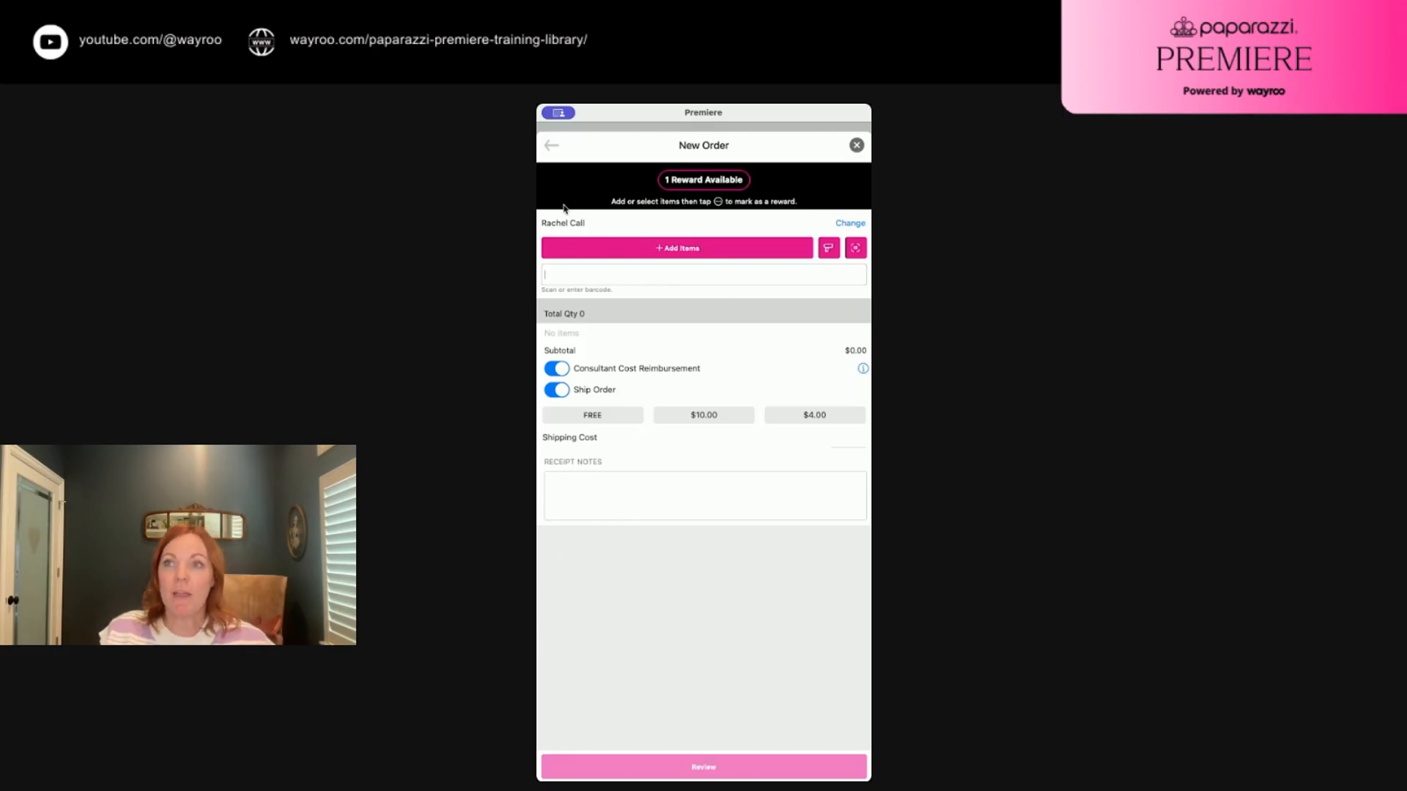
# Open Add Items and search the inventory for 'Timeless'
pyautogui.click(673, 249)
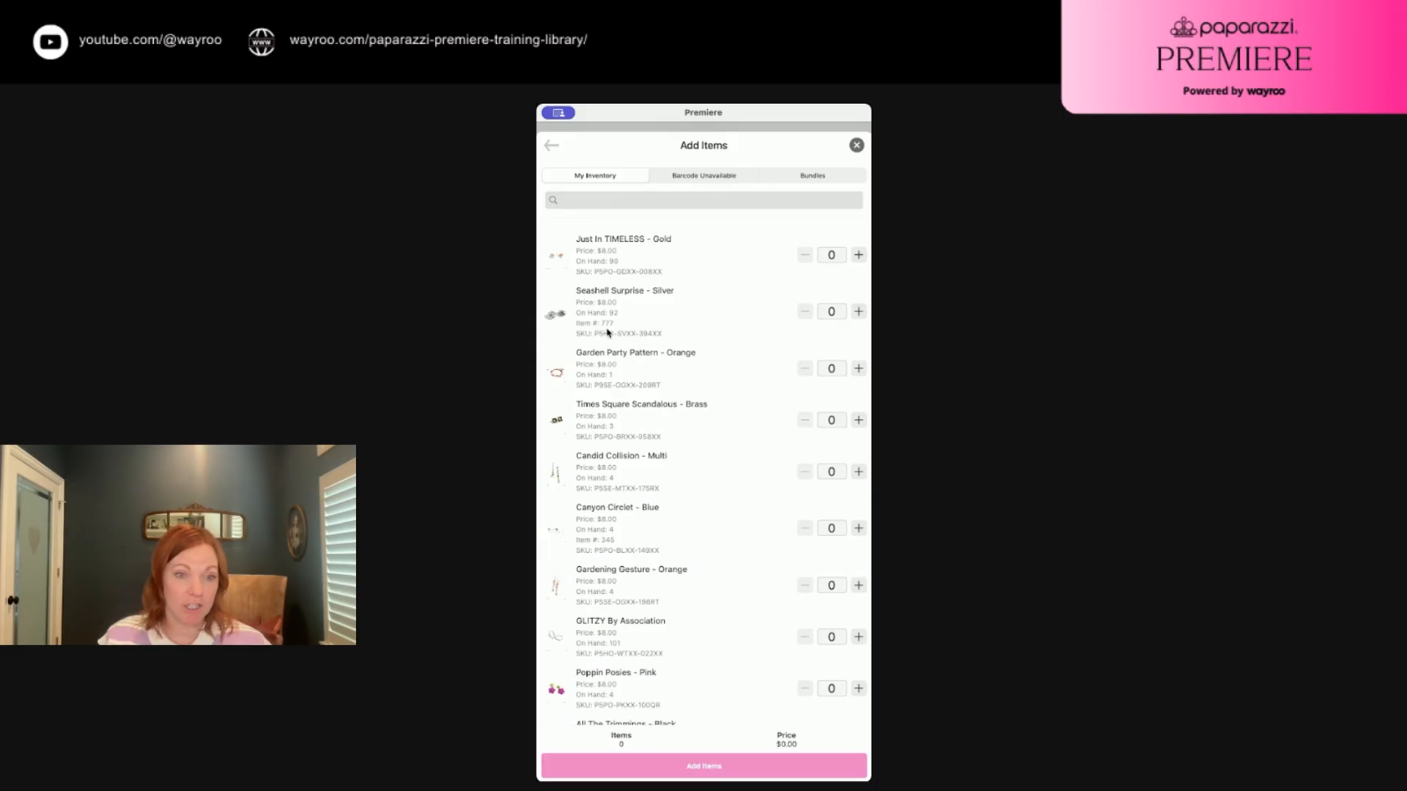
pyautogui.scroll(-1, 608, 358)
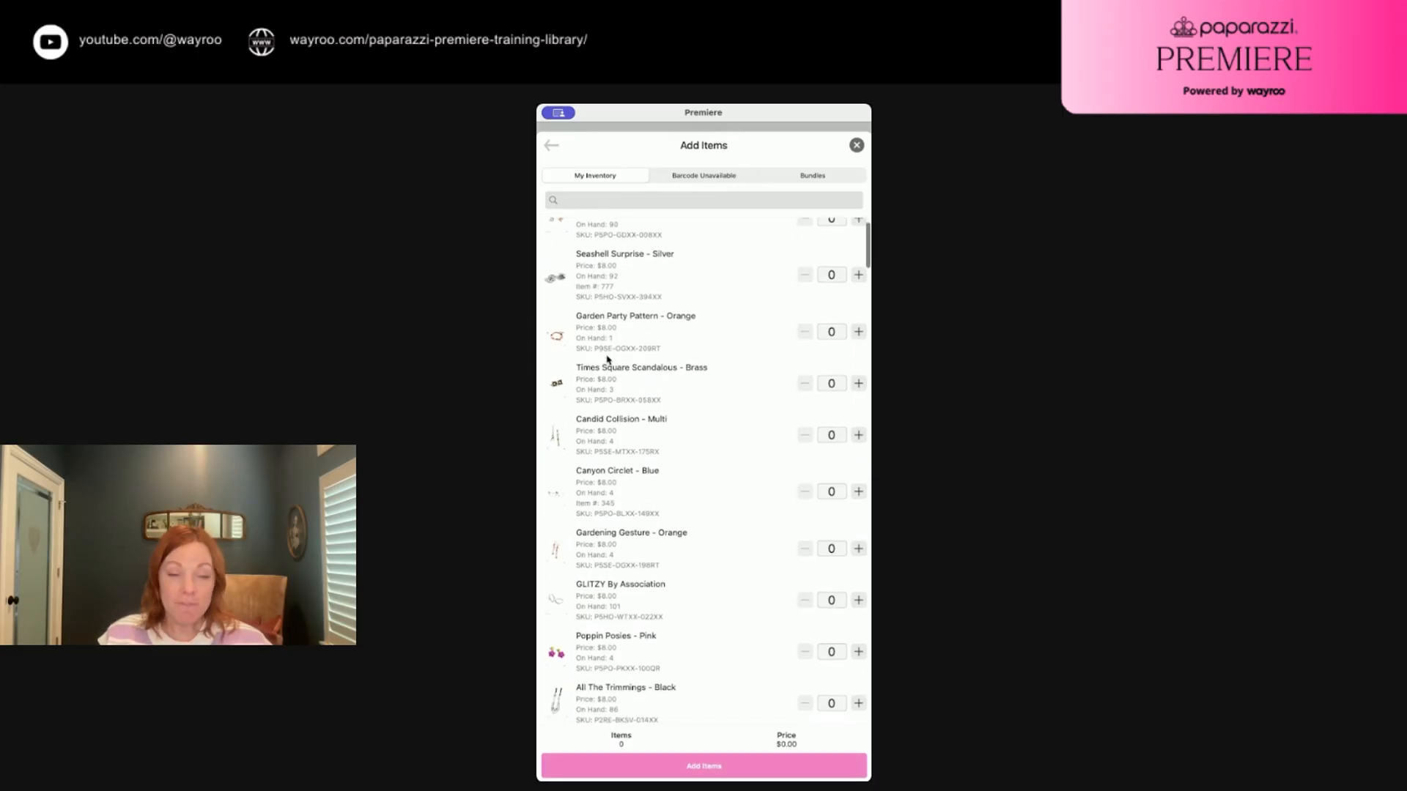
pyautogui.scroll(-10, 608, 359)
pyautogui.scroll(-5, 606, 364)
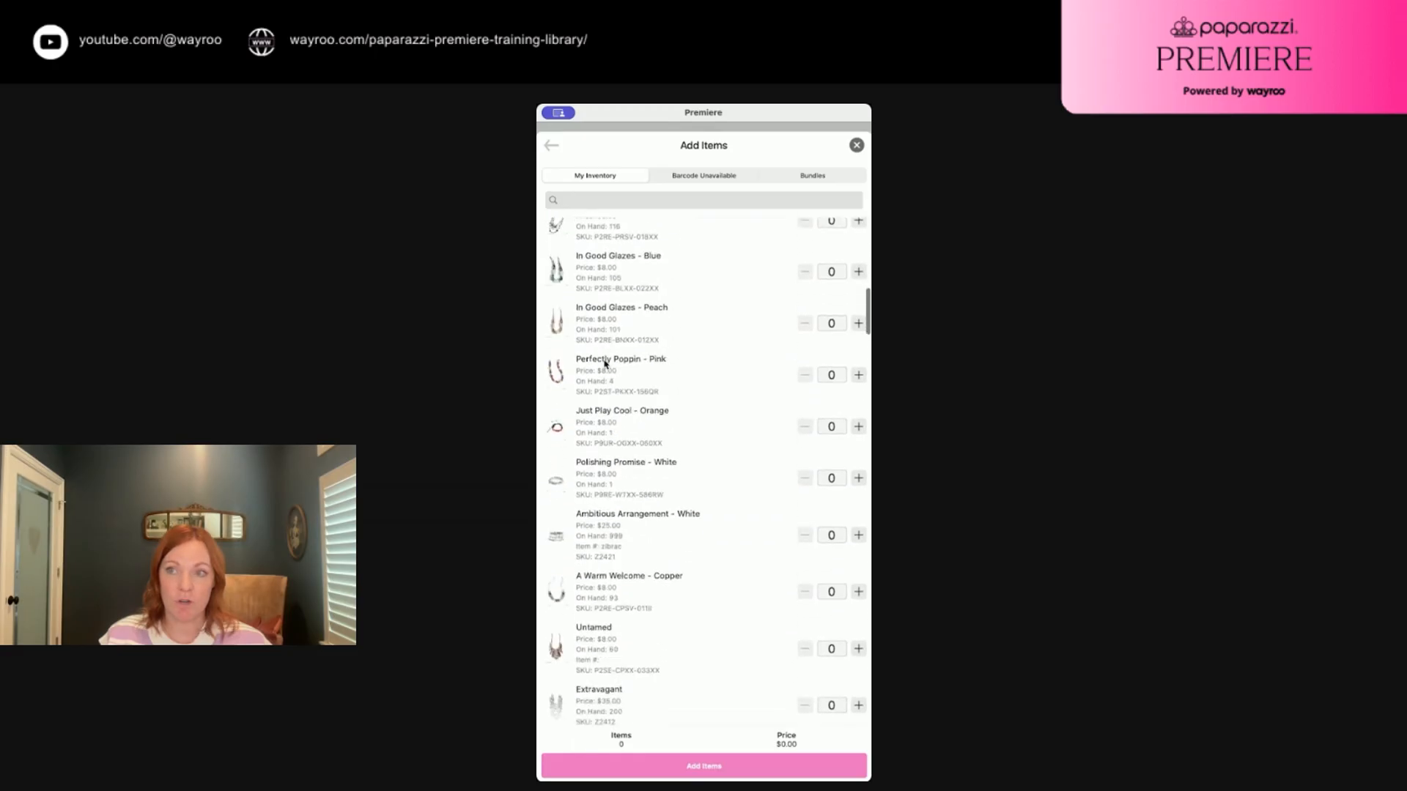
pyautogui.scroll(10, 605, 364)
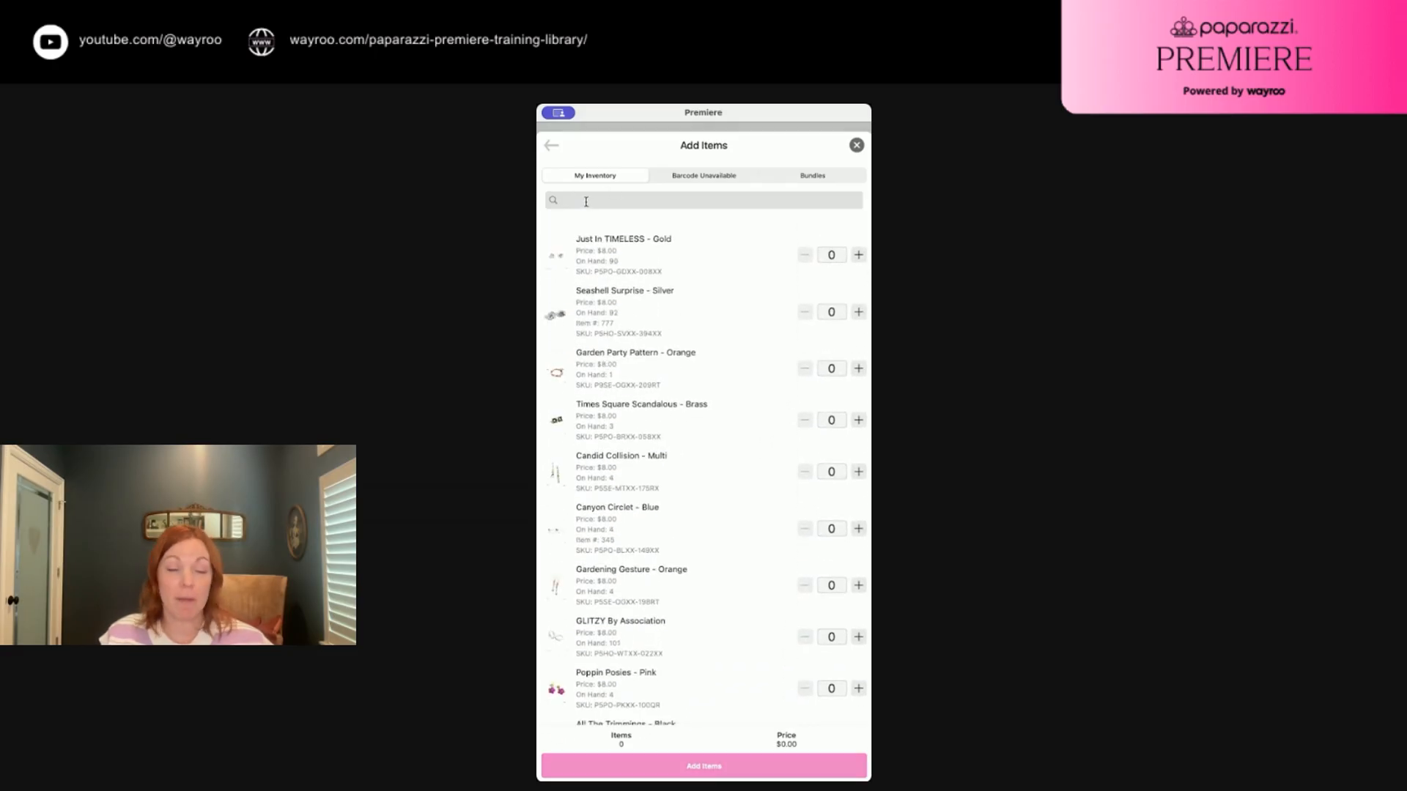
pyautogui.click(586, 201)
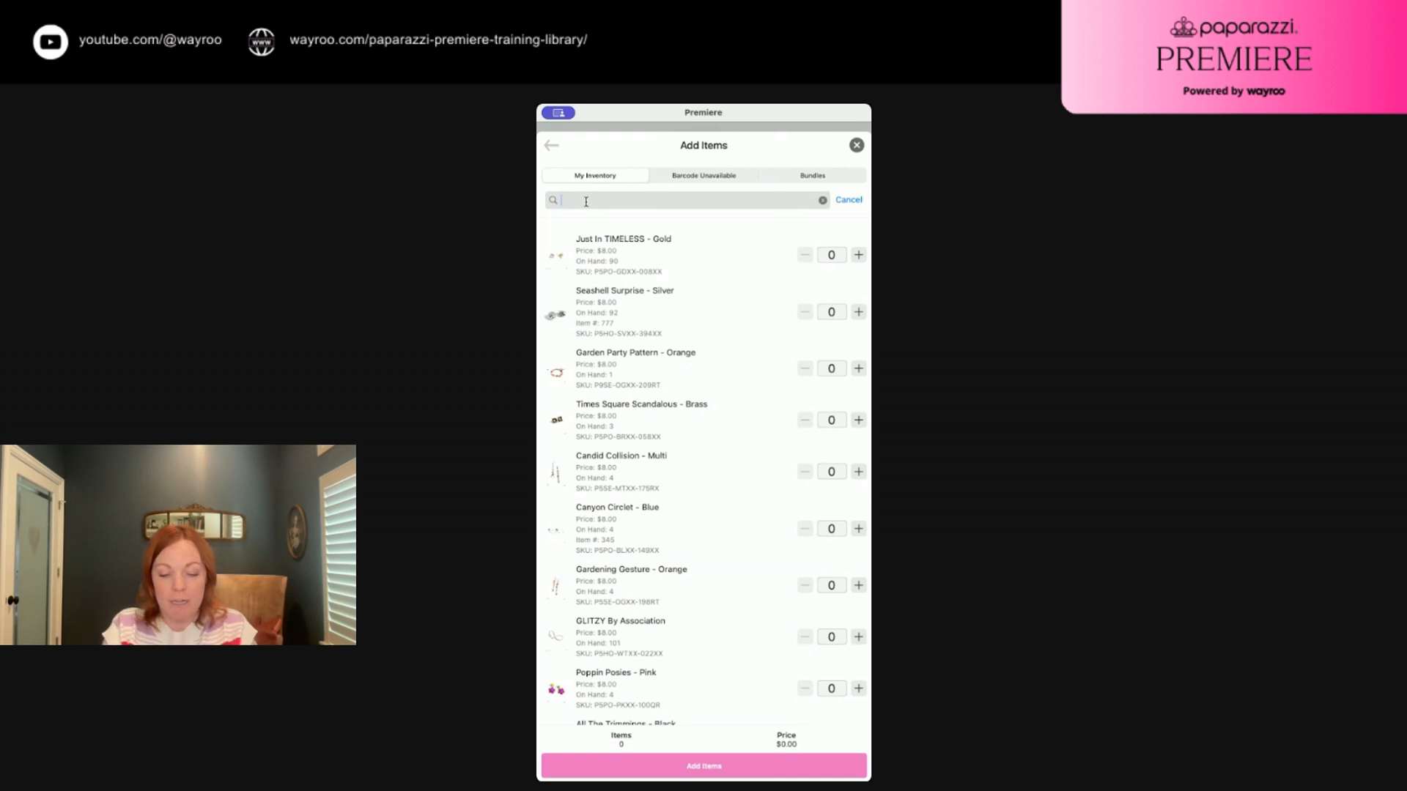
pyautogui.write('Timeless')
pyautogui.press('Return')
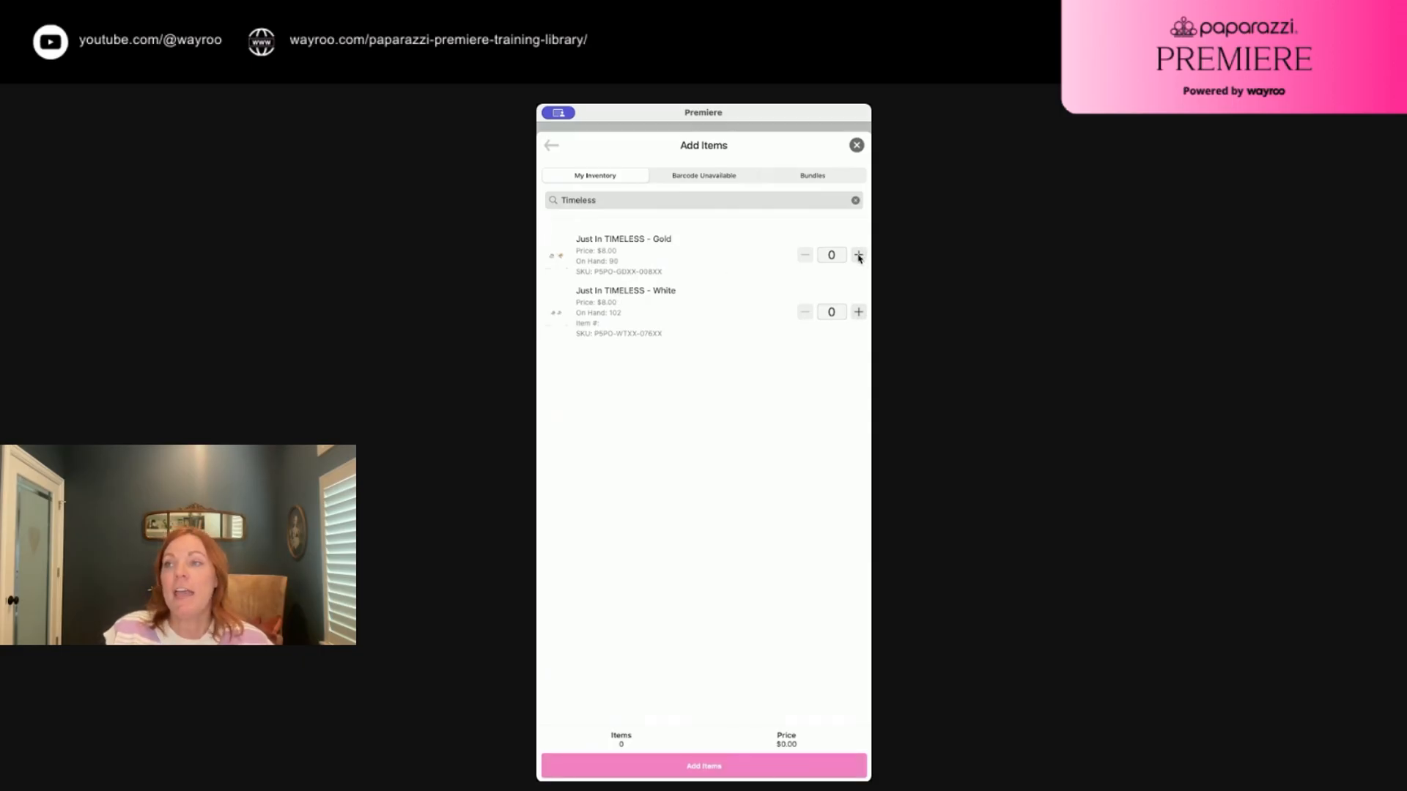
# Add two Just In TIMELESS - Gold pieces and return them to the order
pyautogui.click(831, 255)
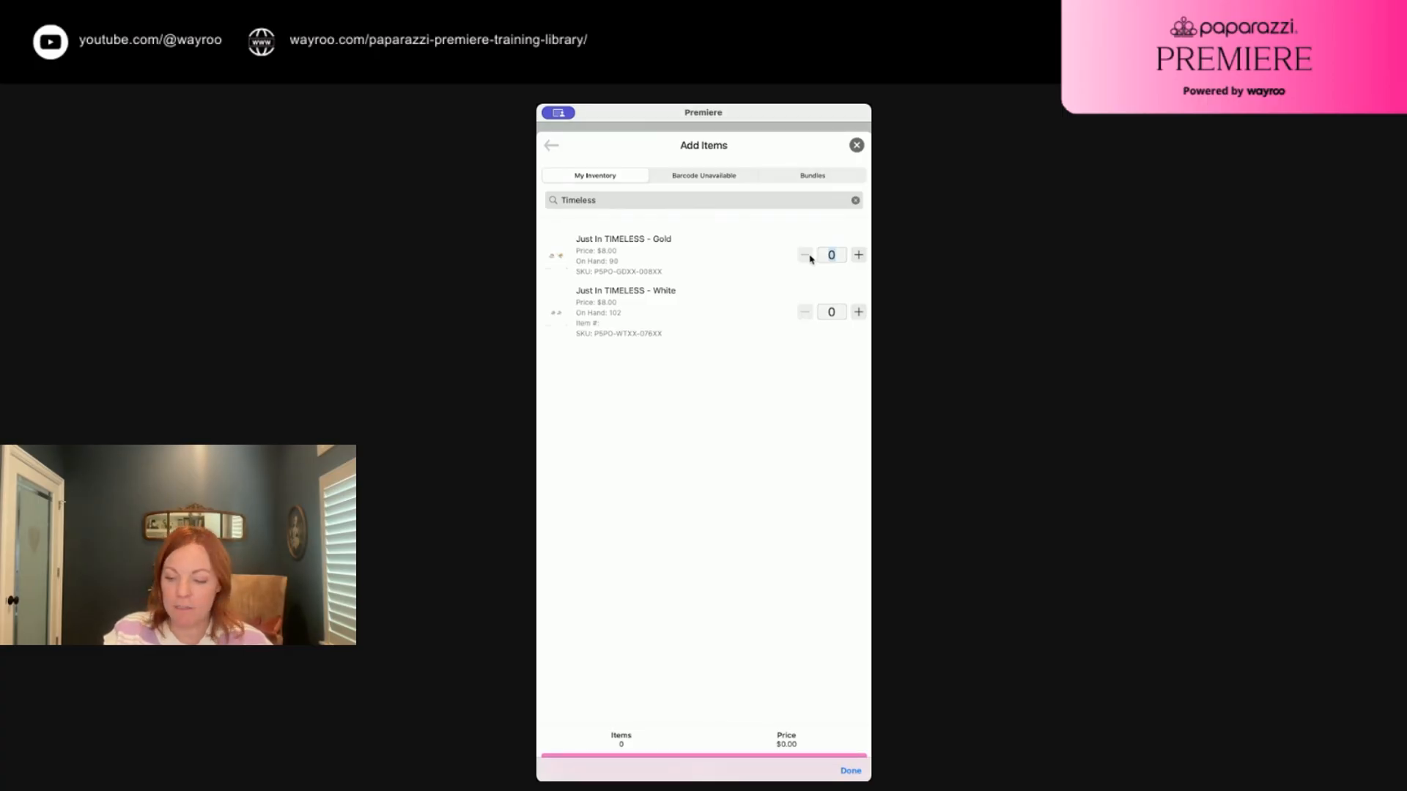
pyautogui.click(860, 255)
pyautogui.click(860, 255)
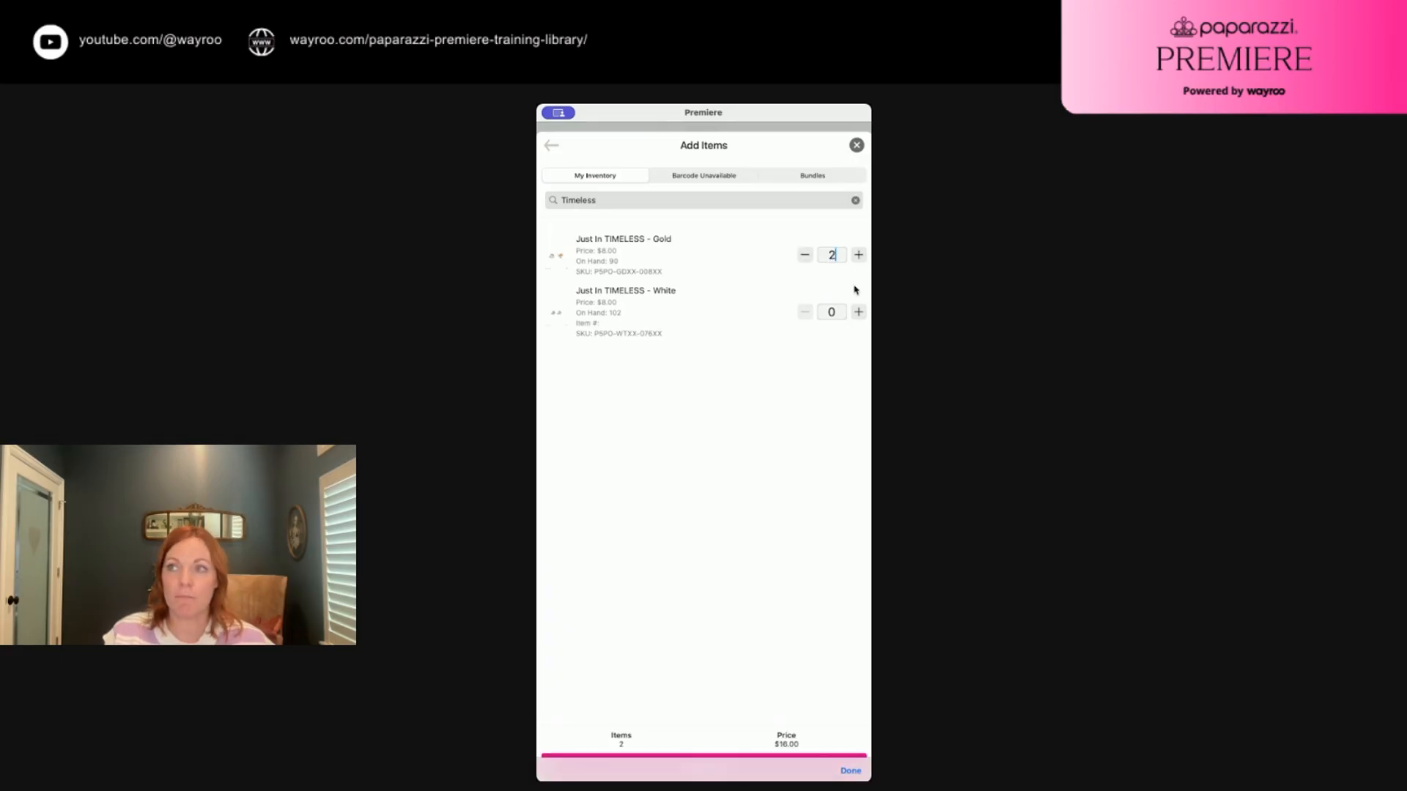
pyautogui.click(696, 760)
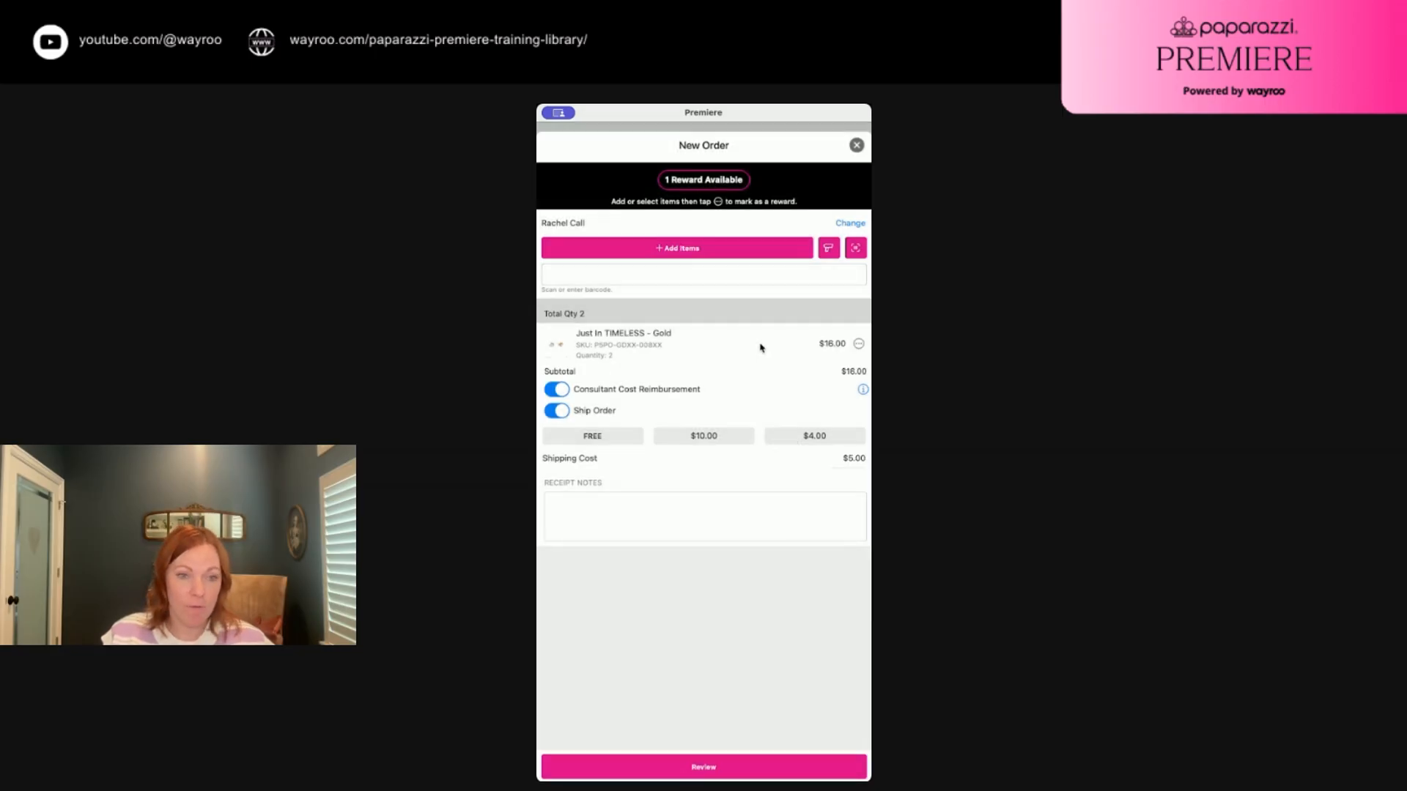
# From the Barcode Unavailable list, add the $8 accessory, free accessory, mystery accessory, $35 Zi necklace and $32 4-piece set
pyautogui.click(677, 250)
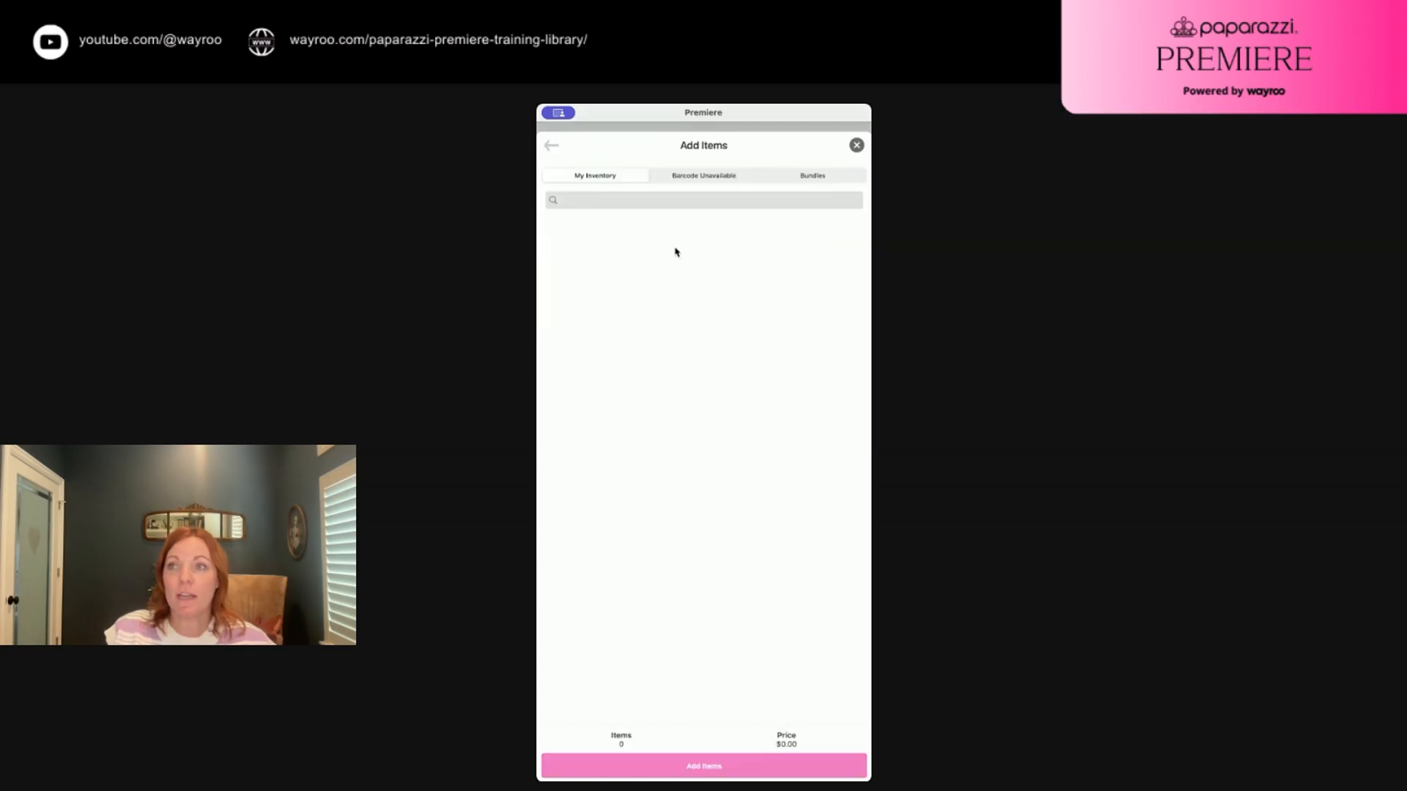
pyautogui.click(700, 178)
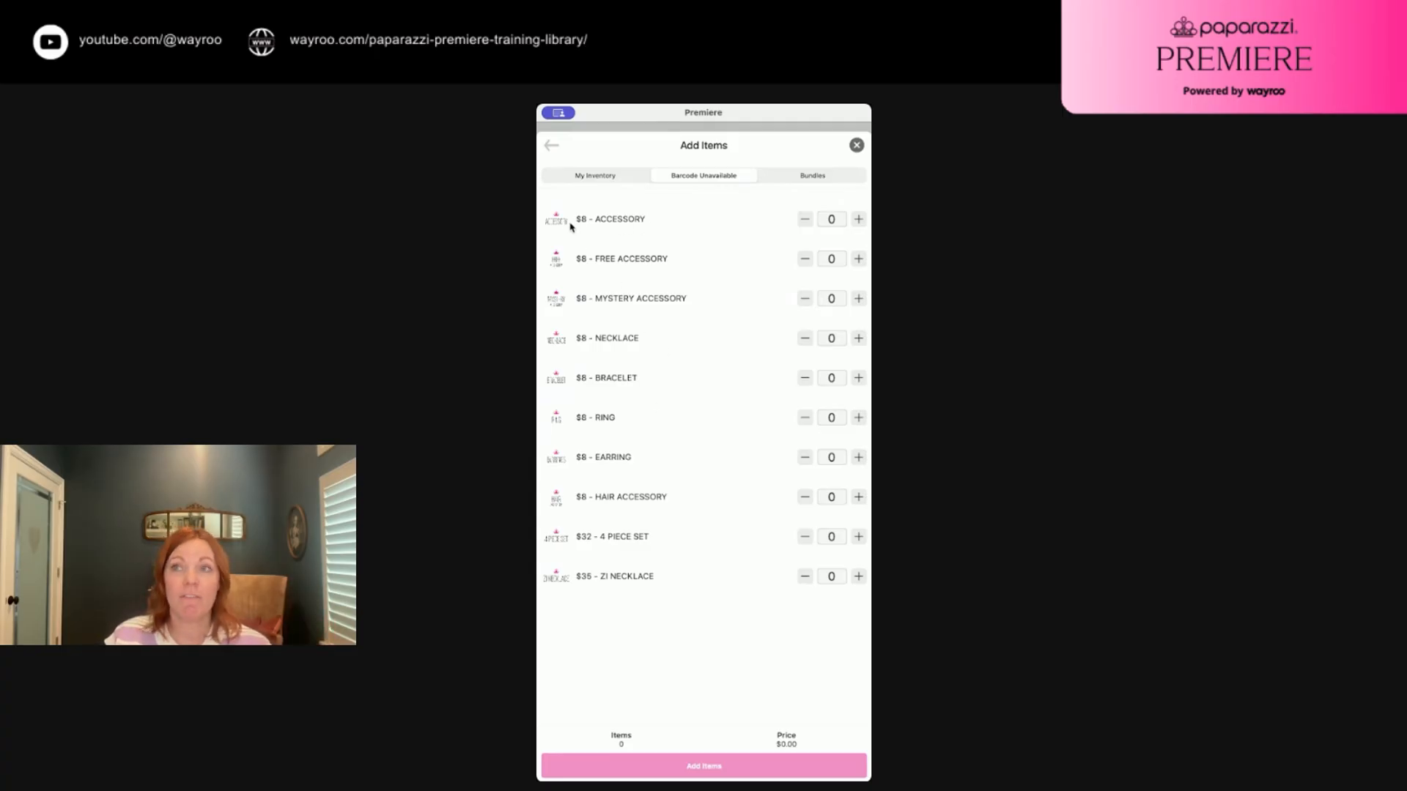
pyautogui.click(860, 221)
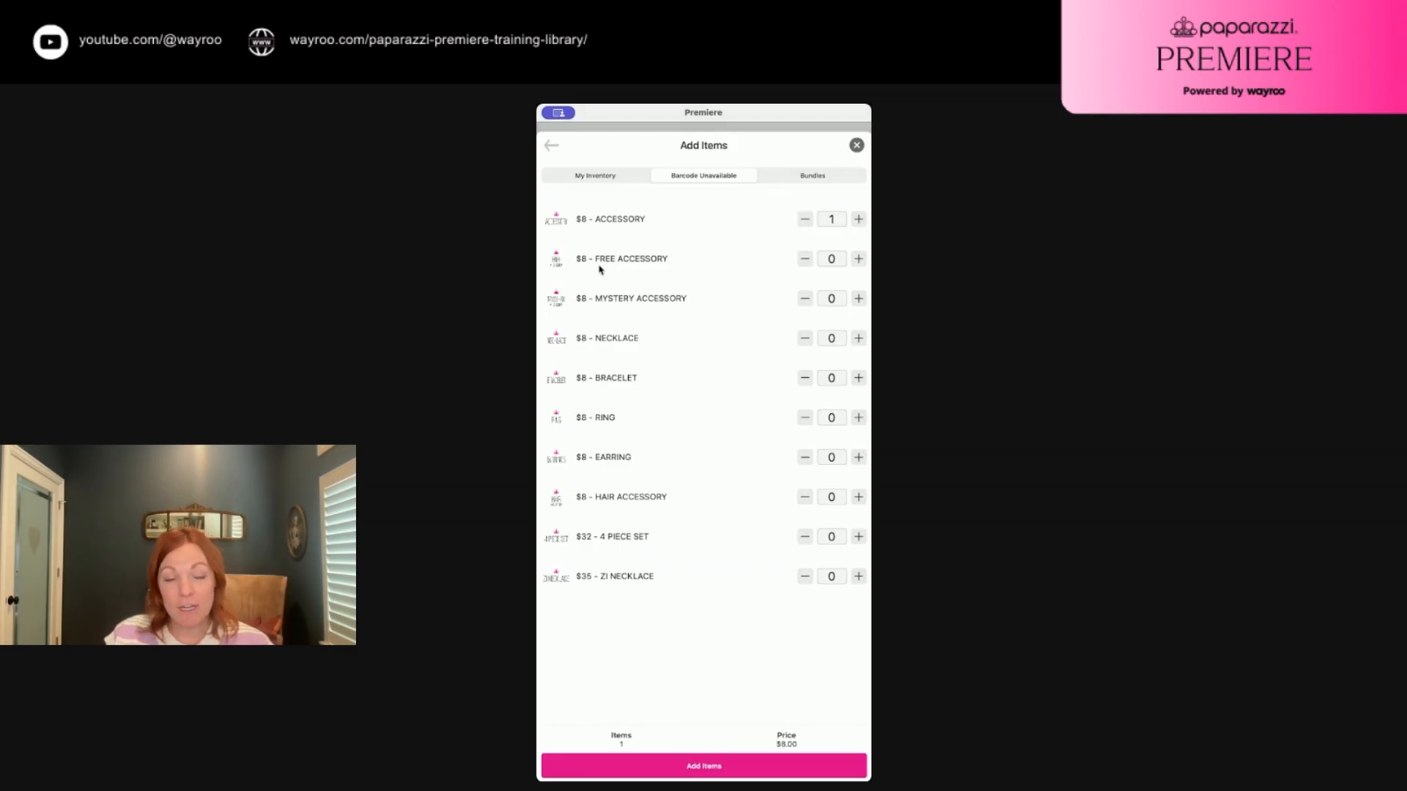
pyautogui.click(860, 260)
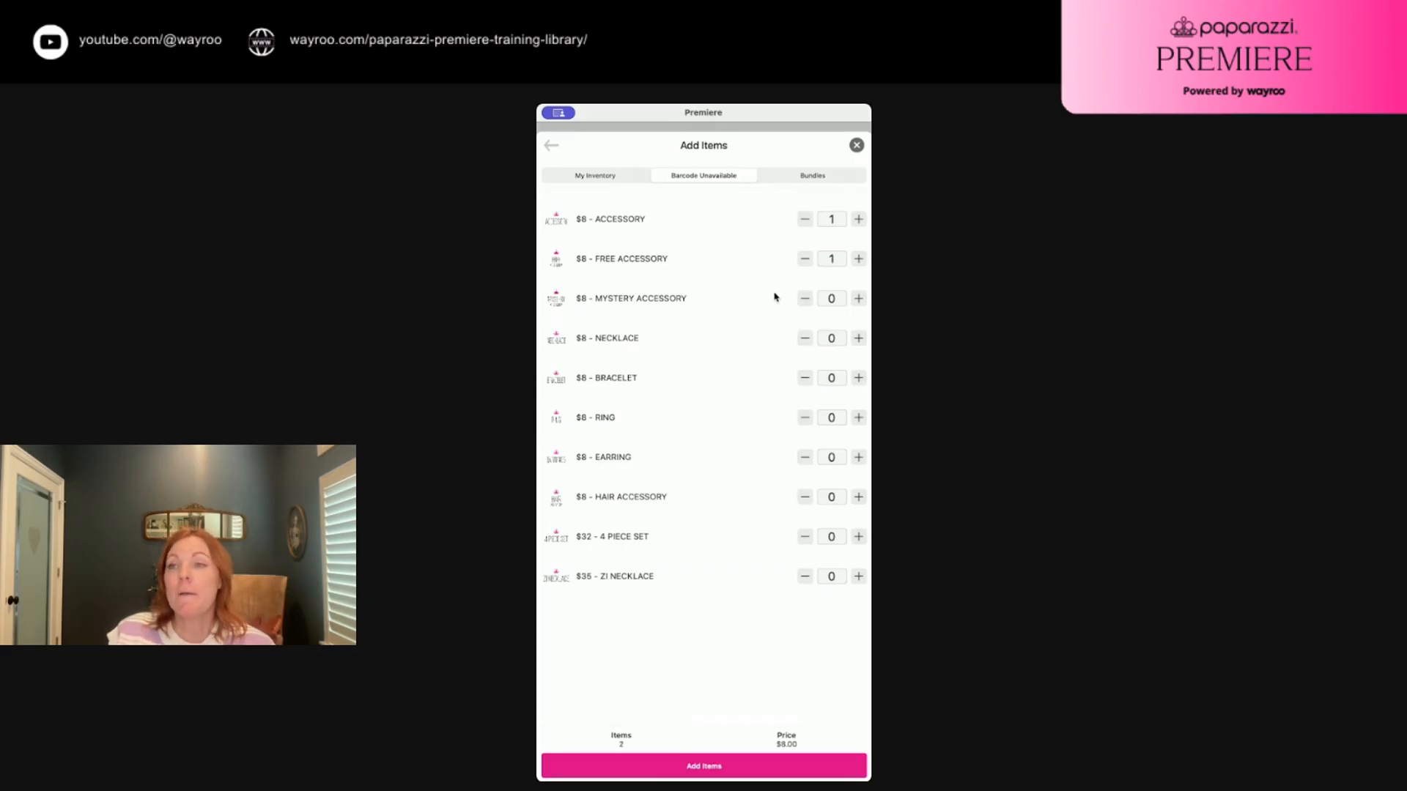
pyautogui.click(859, 298)
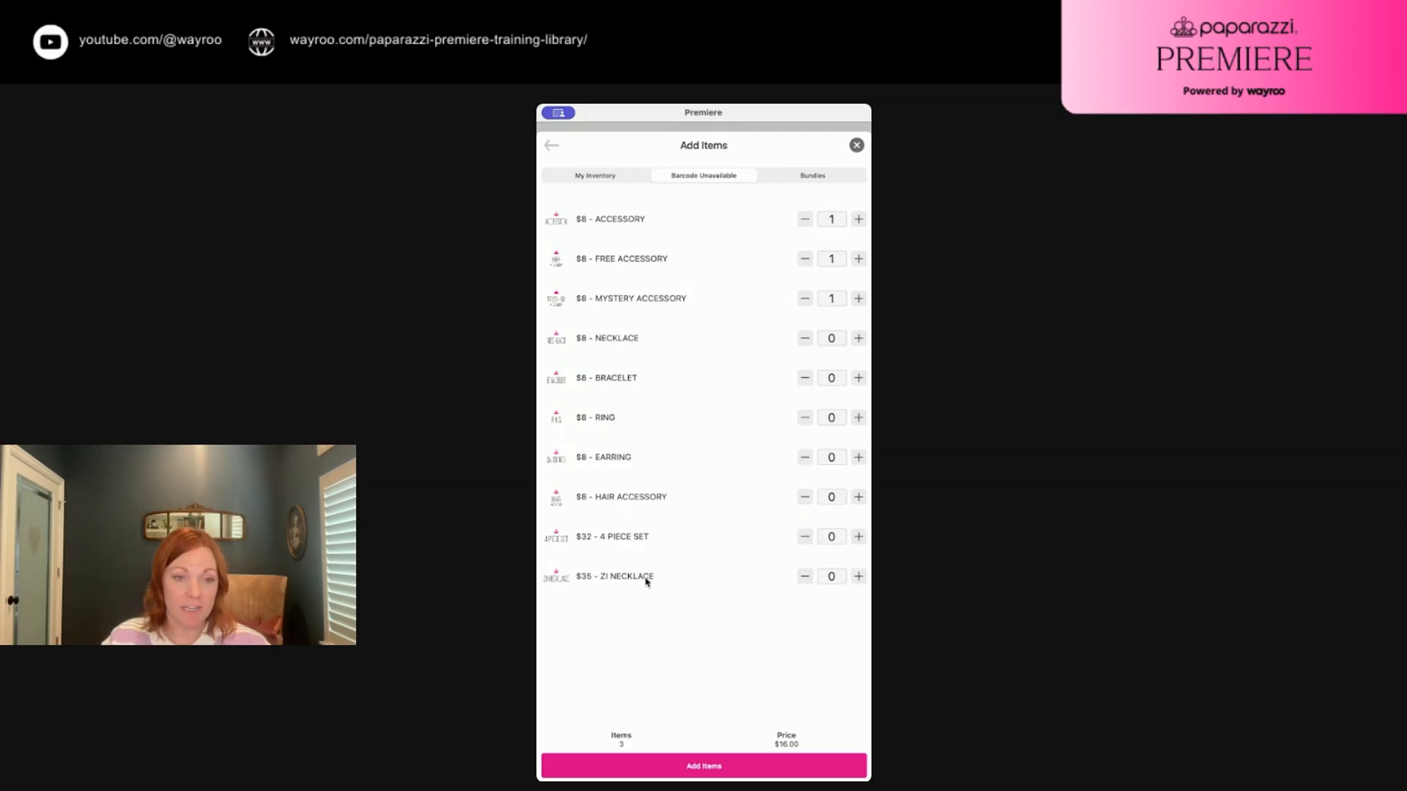
pyautogui.click(859, 577)
pyautogui.click(858, 536)
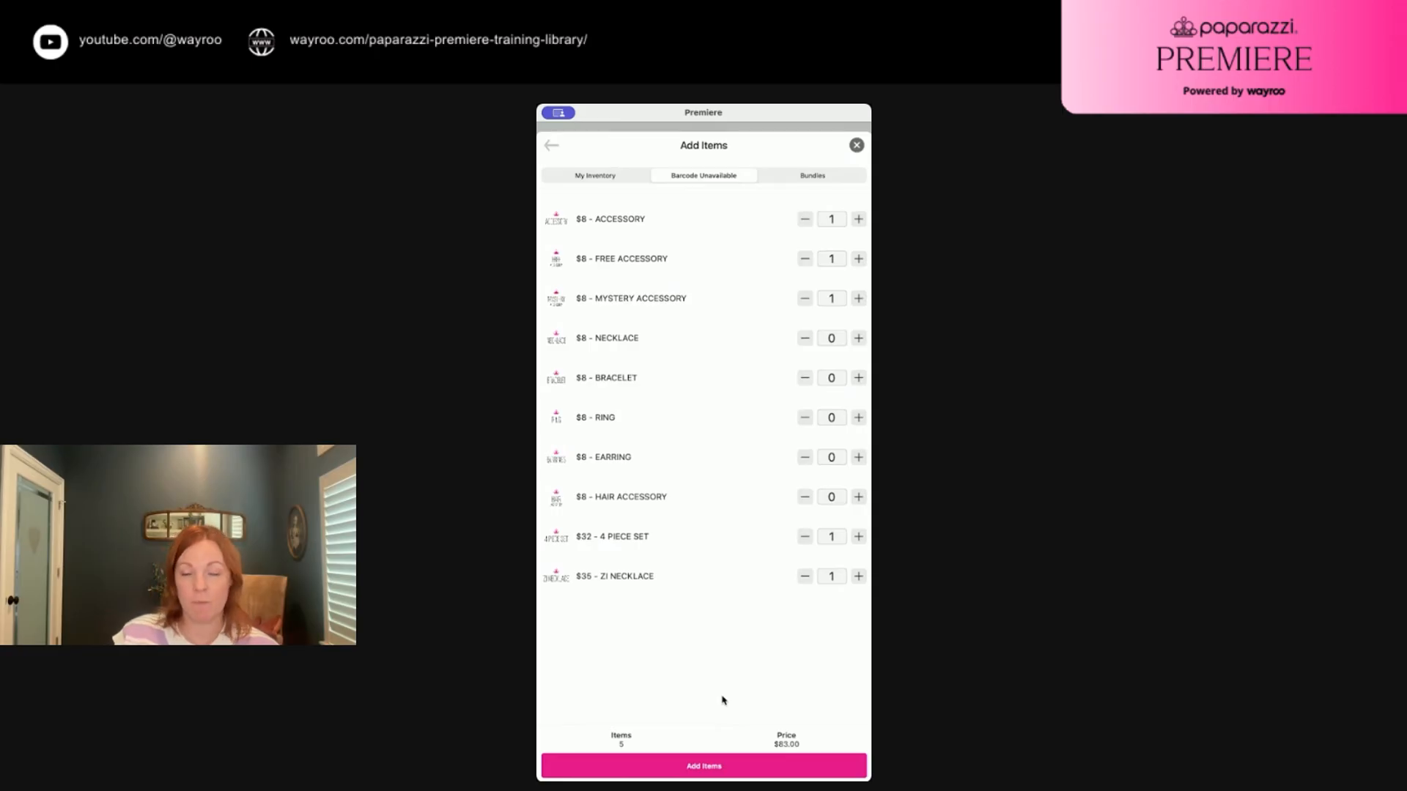
pyautogui.click(708, 769)
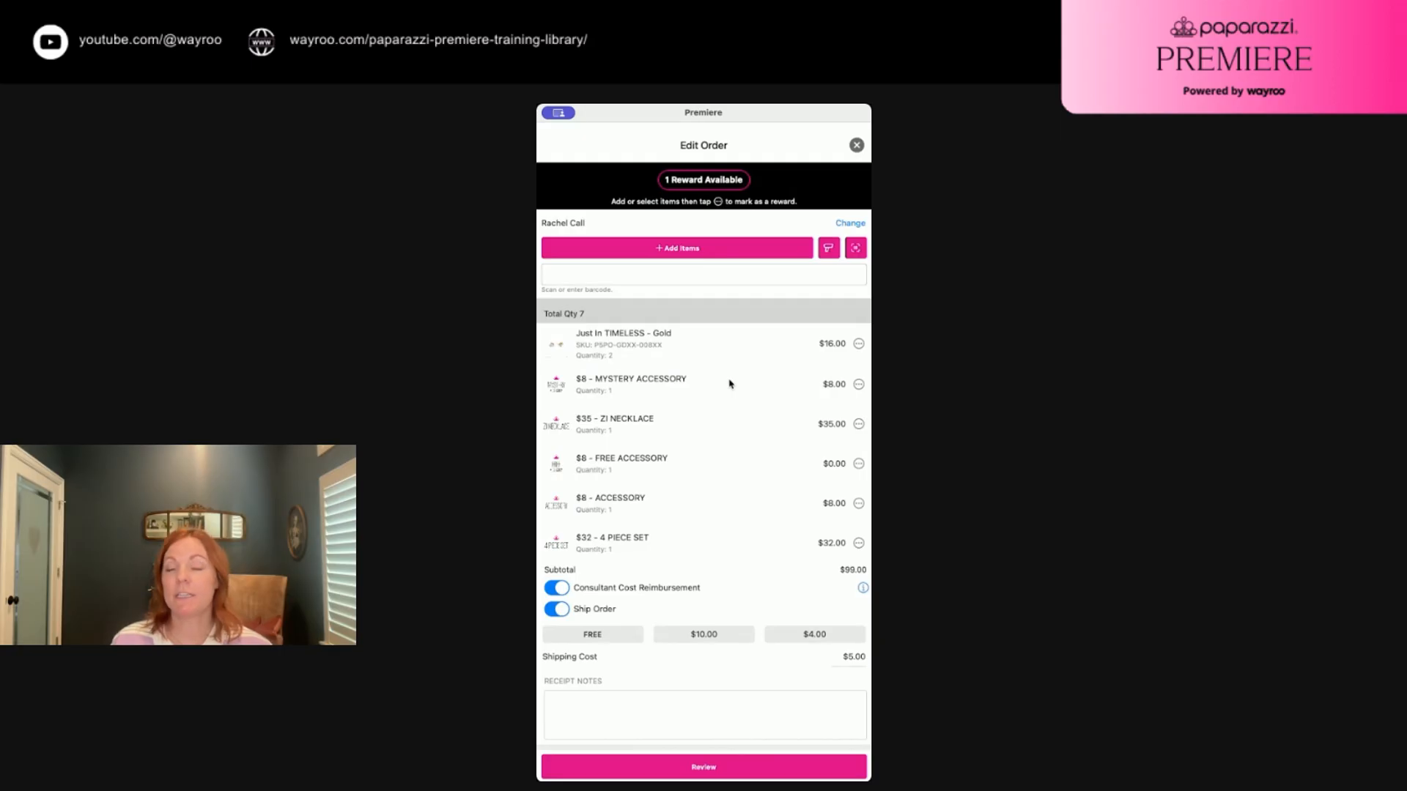
# Add one $24 Everyday Essentials bundle from the Bundles list to the order
pyautogui.click(675, 249)
pyautogui.click(811, 176)
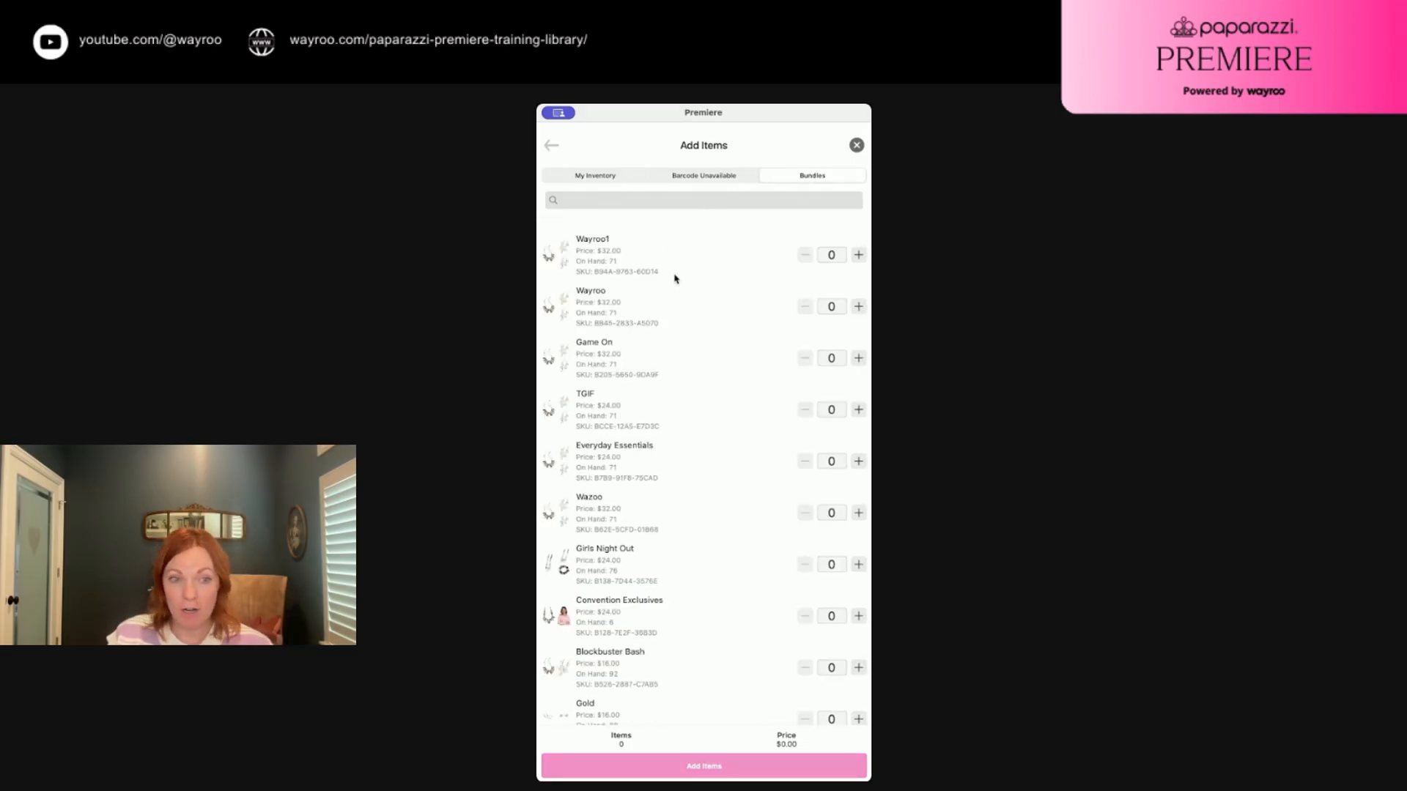
pyautogui.scroll(-3, 645, 458)
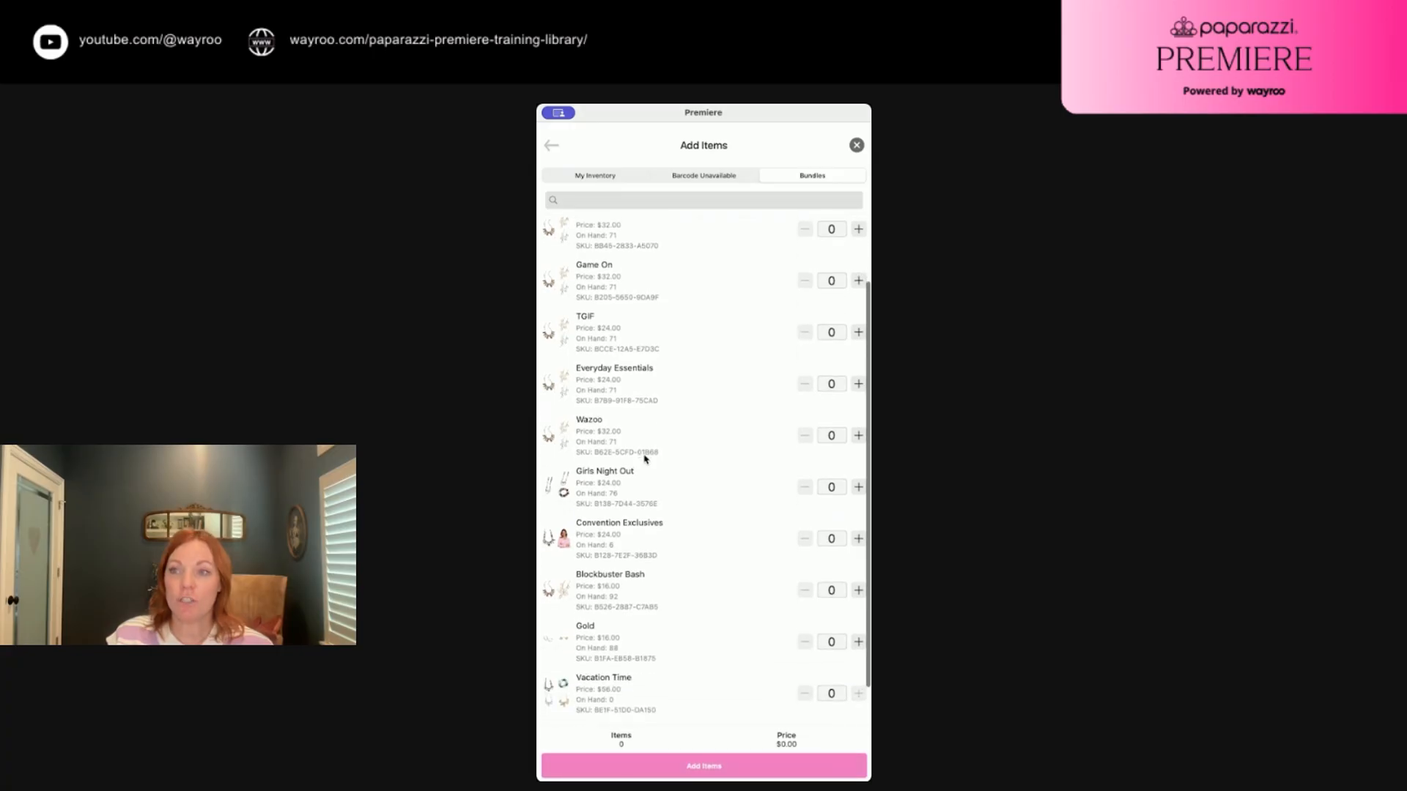
pyautogui.scroll(3, 645, 459)
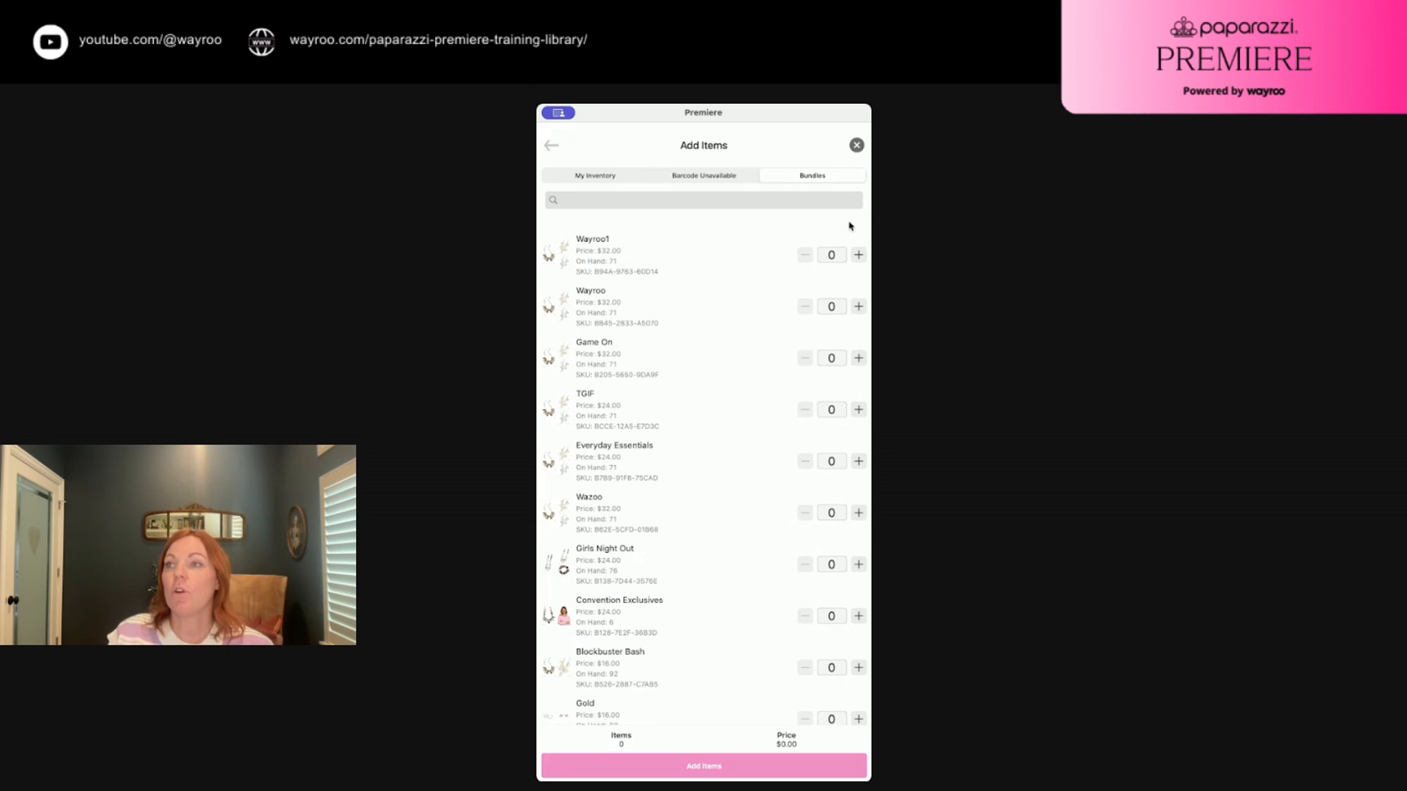
pyautogui.click(858, 461)
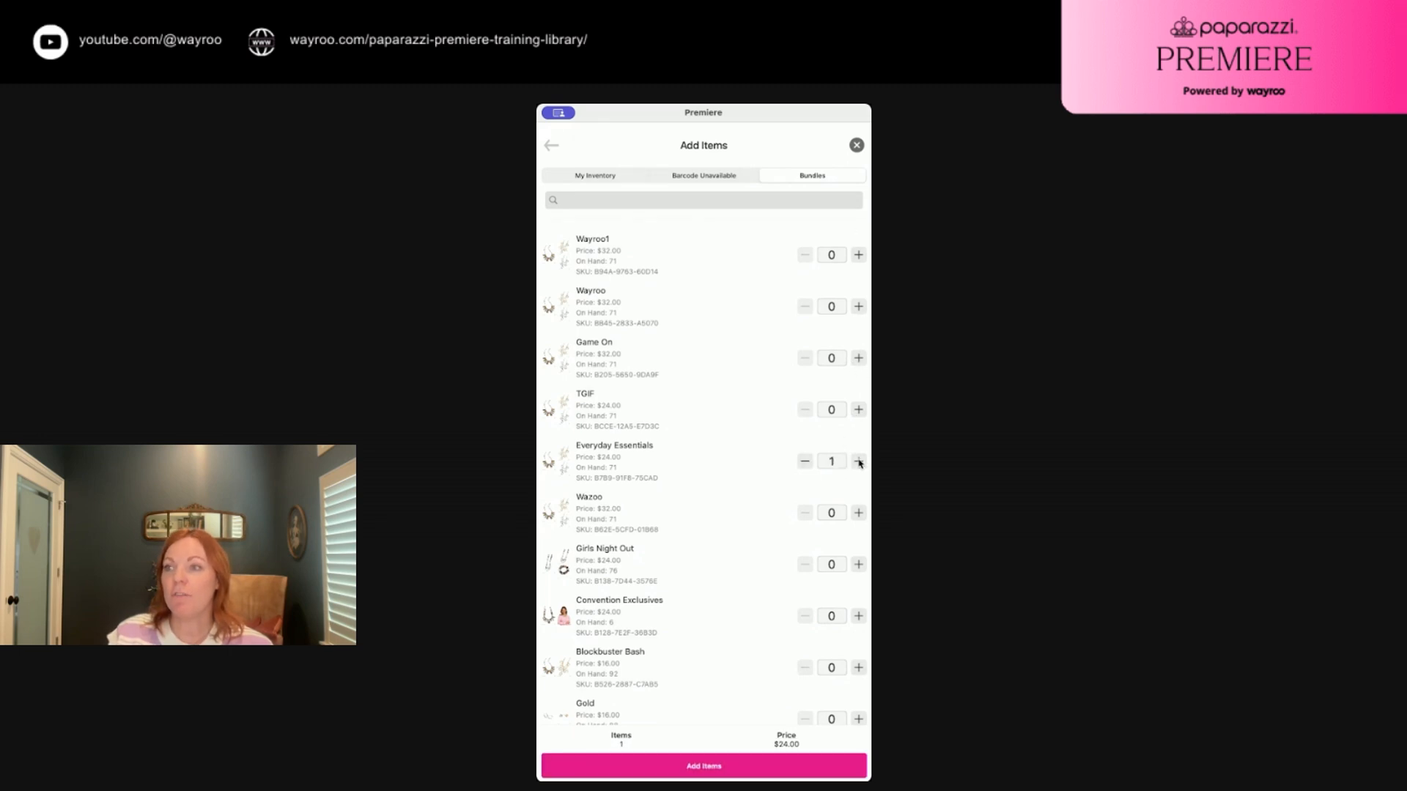
pyautogui.click(696, 767)
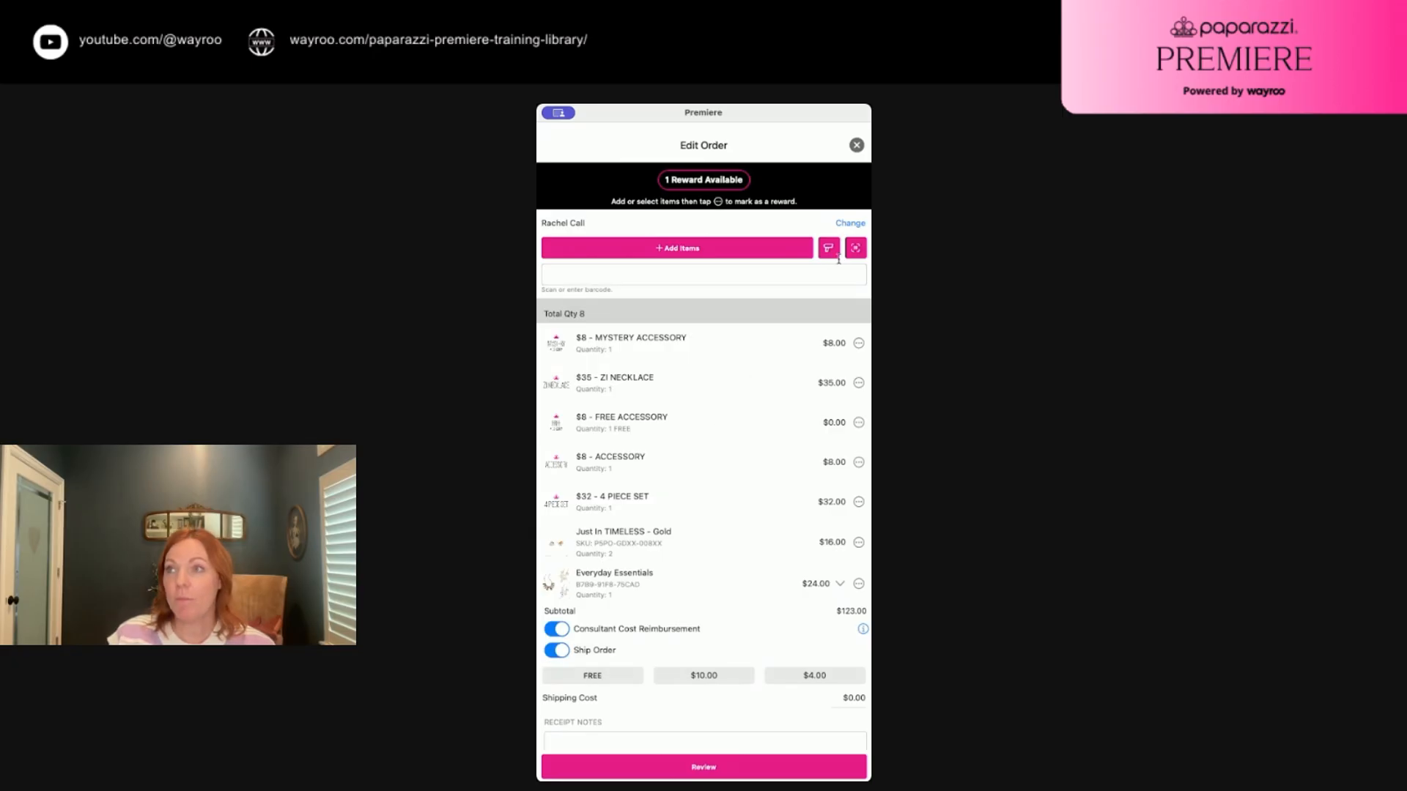
# Enter barcodes P5PO-GDXX-182XX and P9SE-SVXX-149XX to add Dynamic Diameter - Gold and American Girl Glamour - Silver
pyautogui.click(830, 247)
pyautogui.click(831, 247)
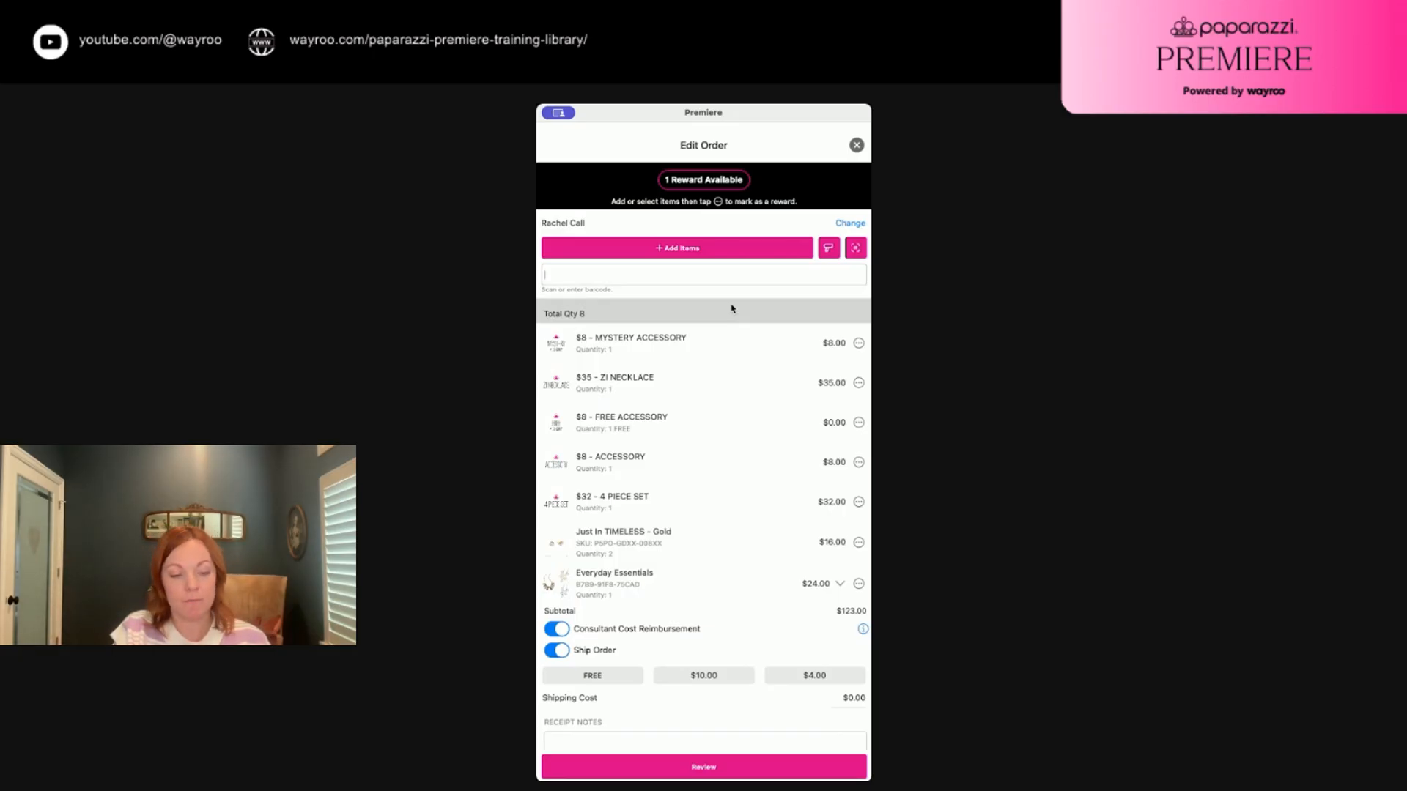
pyautogui.write('P5PO-GDXX-182XX')
pyautogui.press('Return')
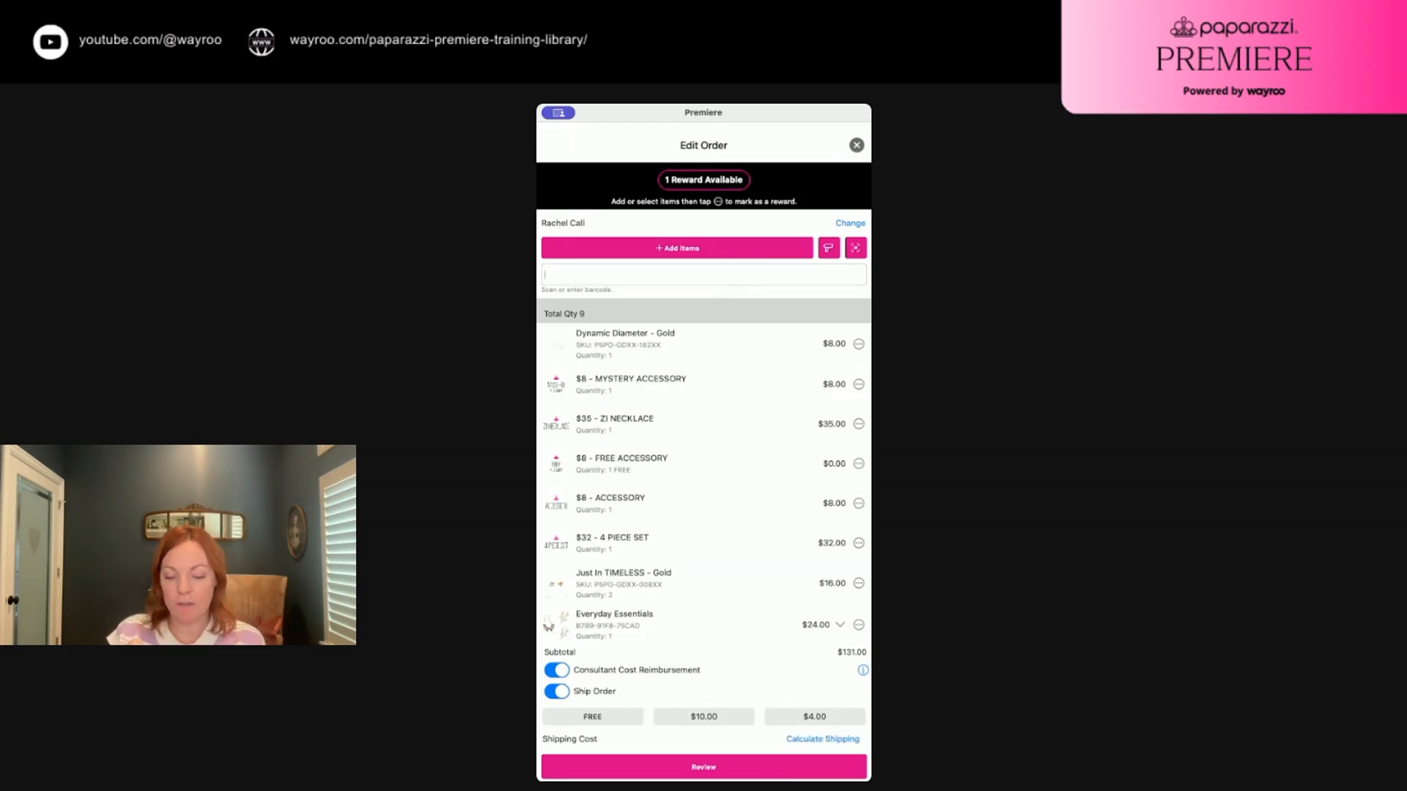
pyautogui.write('P9SE-SVXX-149XX')
pyautogui.press('Return')
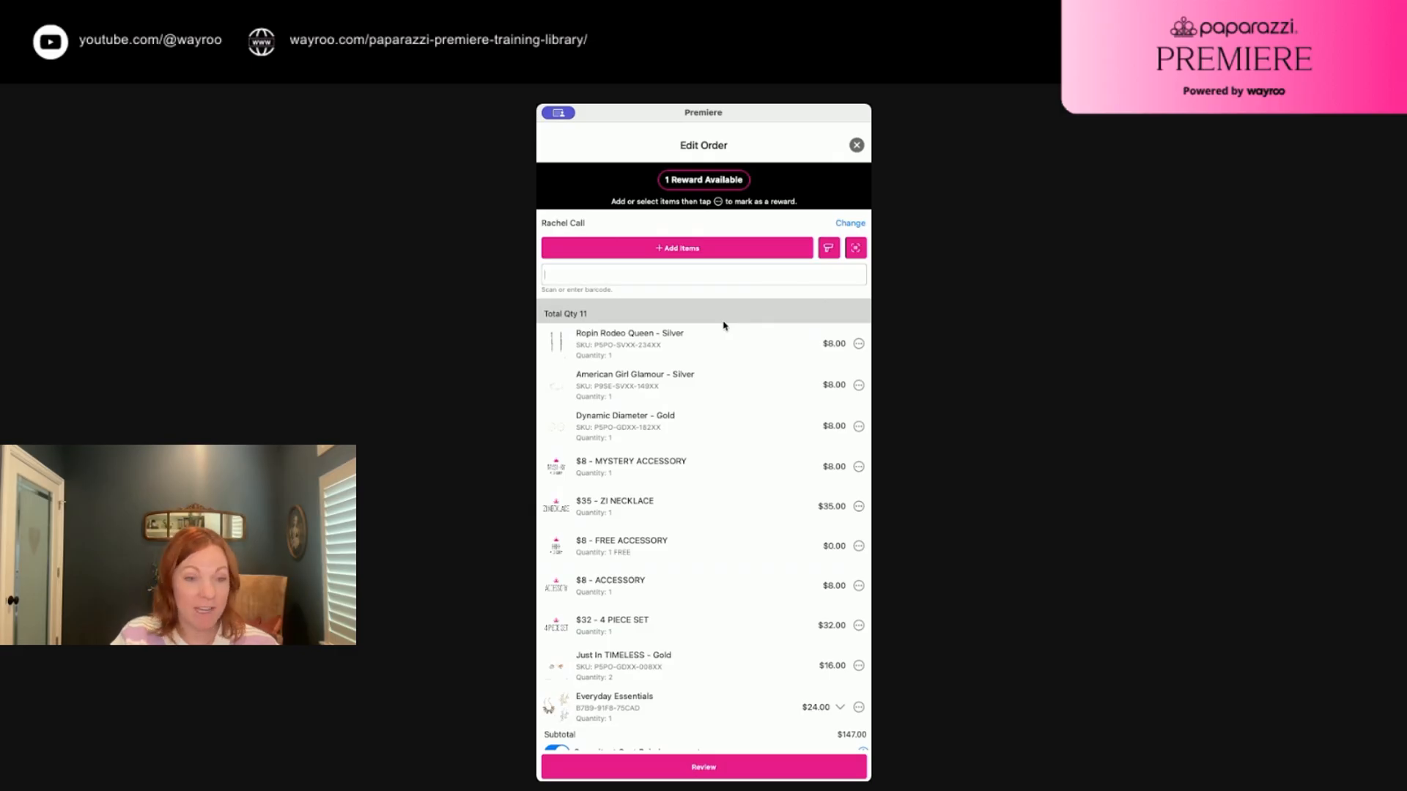
pyautogui.click(857, 250)
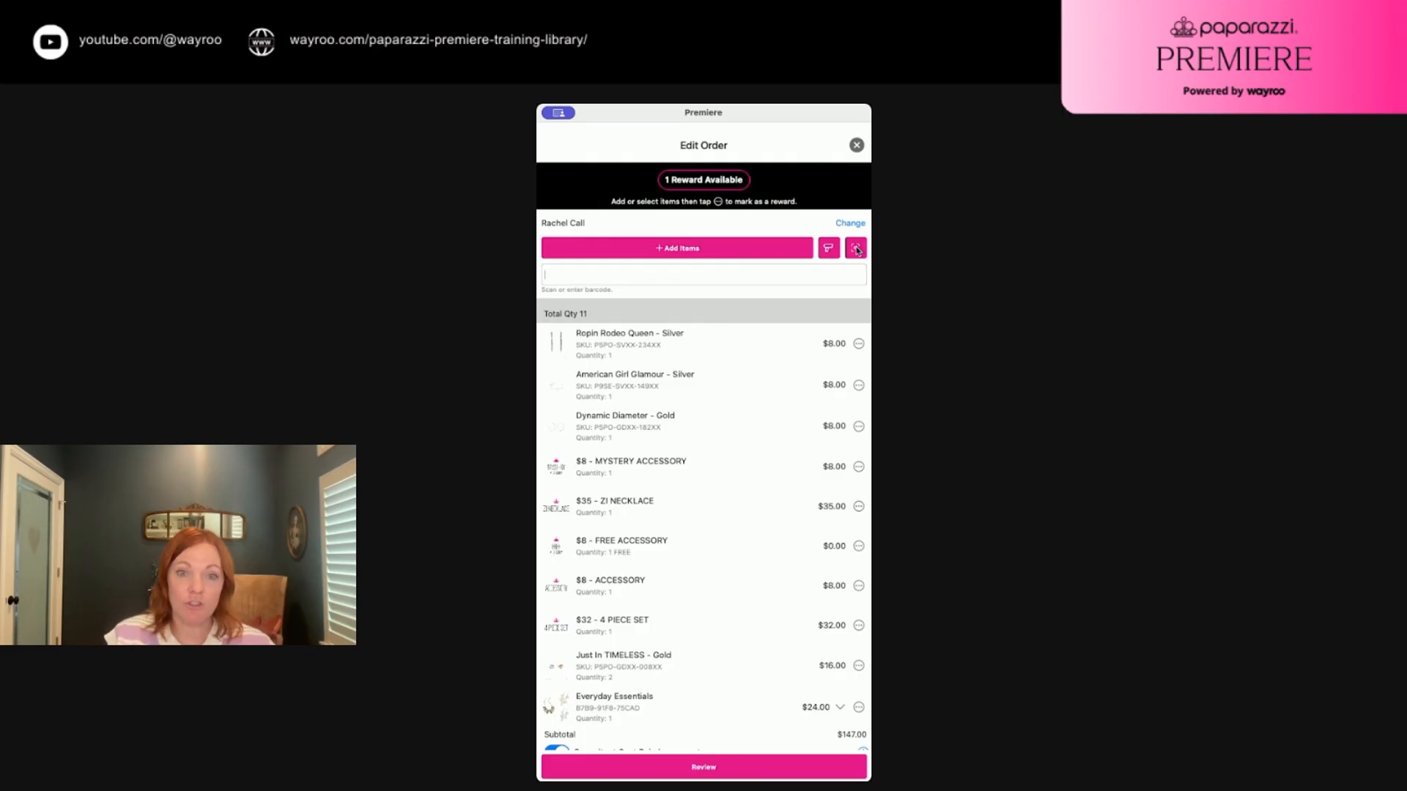
pyautogui.click(857, 249)
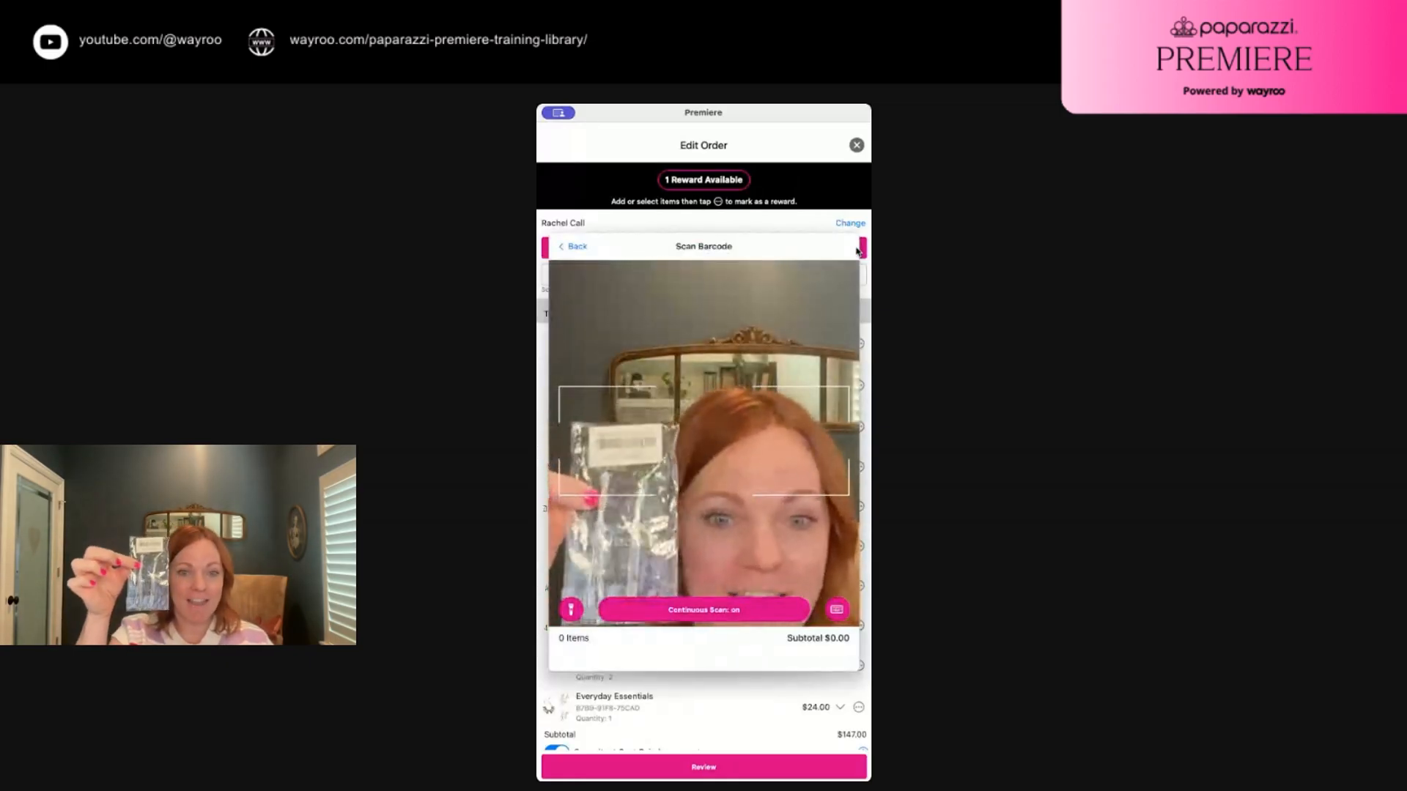
pyautogui.click(571, 247)
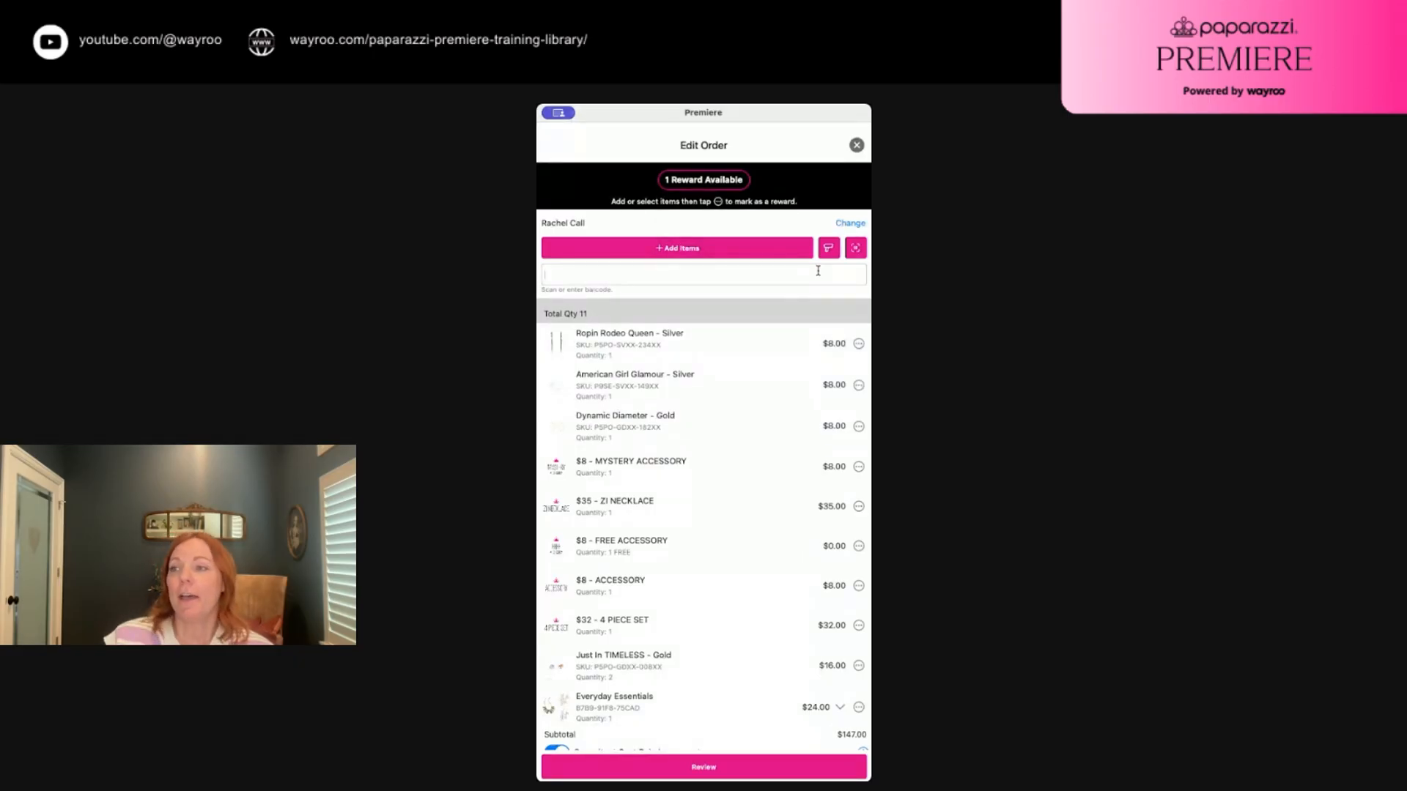
# Open the action menu for the Ropin Rodeo Queen - Silver item
pyautogui.scroll(-2, 669, 404)
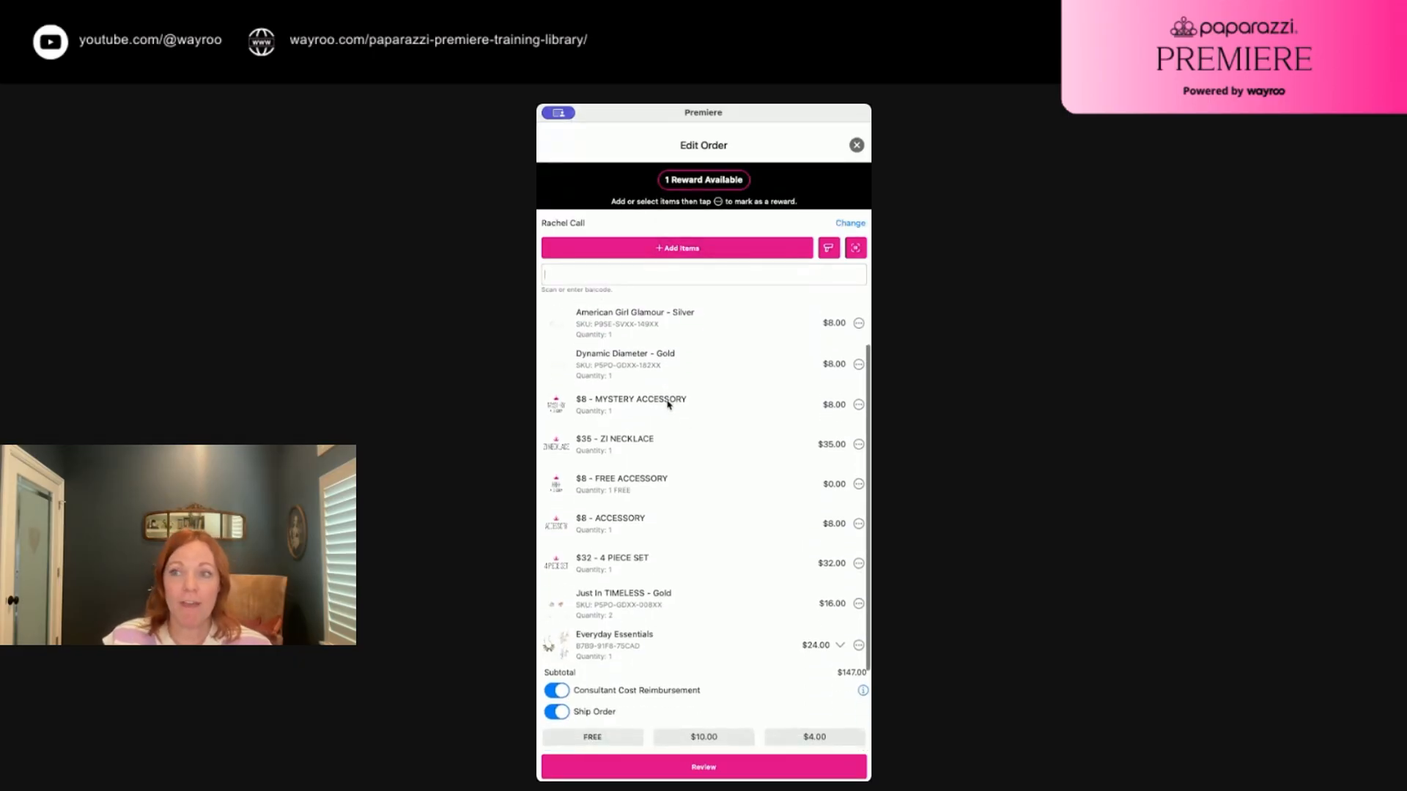
pyautogui.scroll(2, 669, 404)
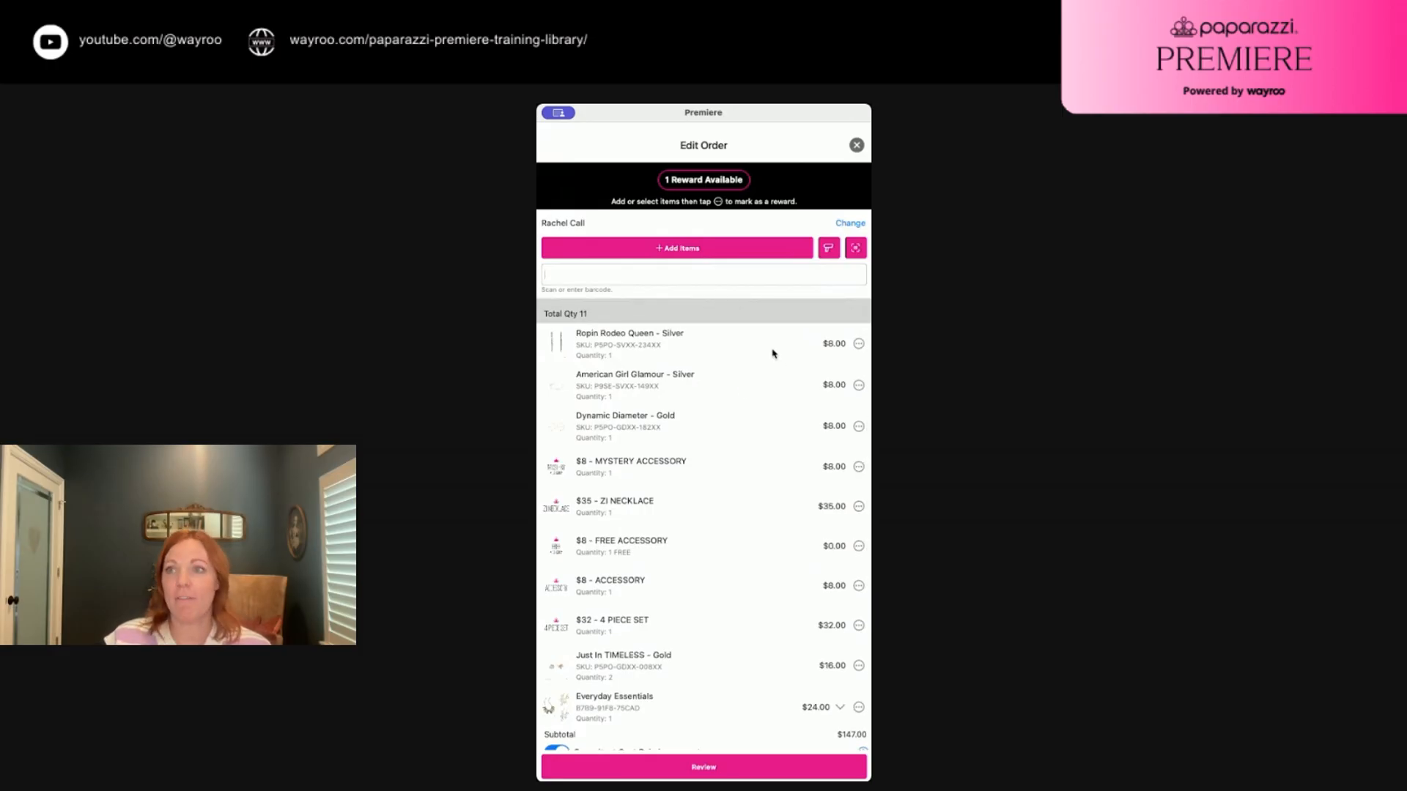
pyautogui.click(859, 345)
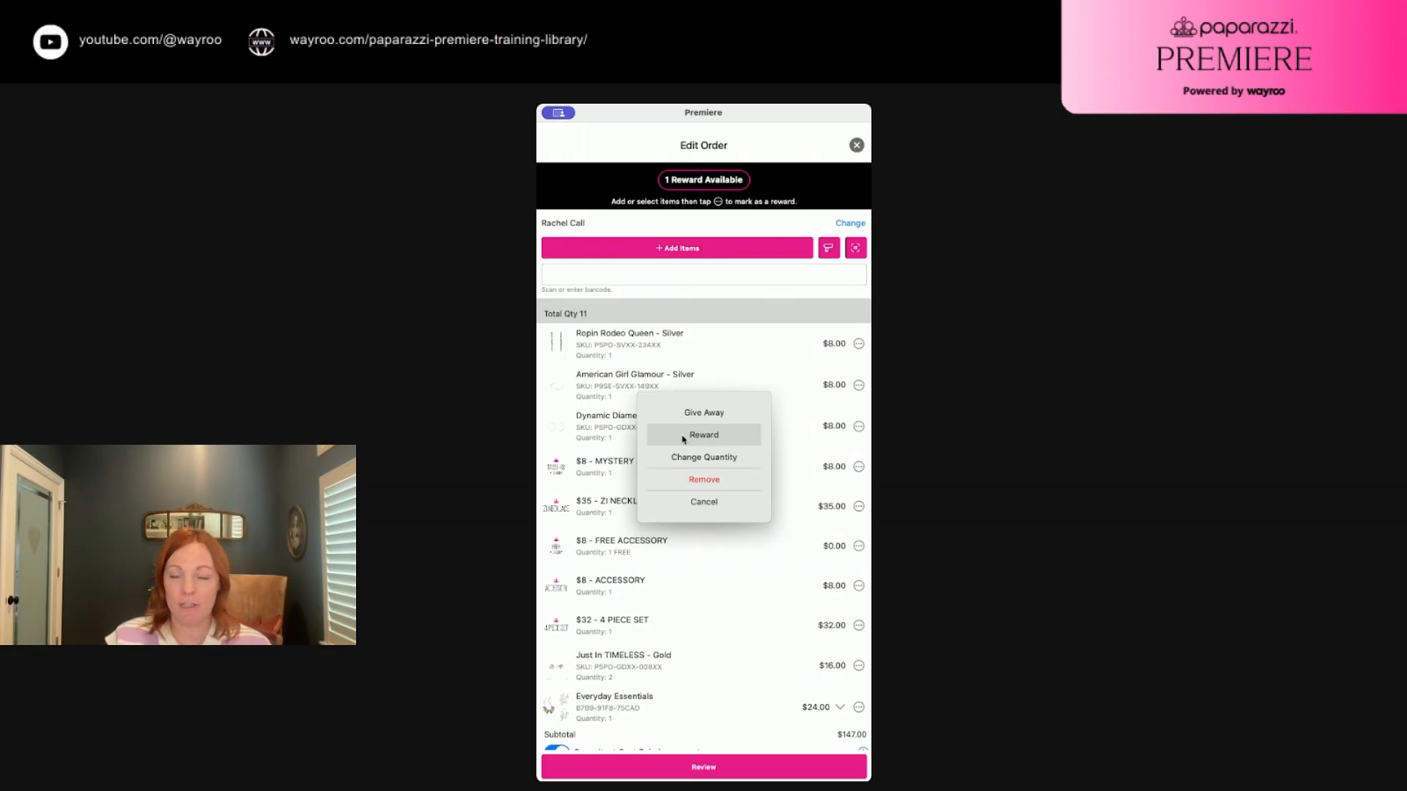
pyautogui.click(704, 503)
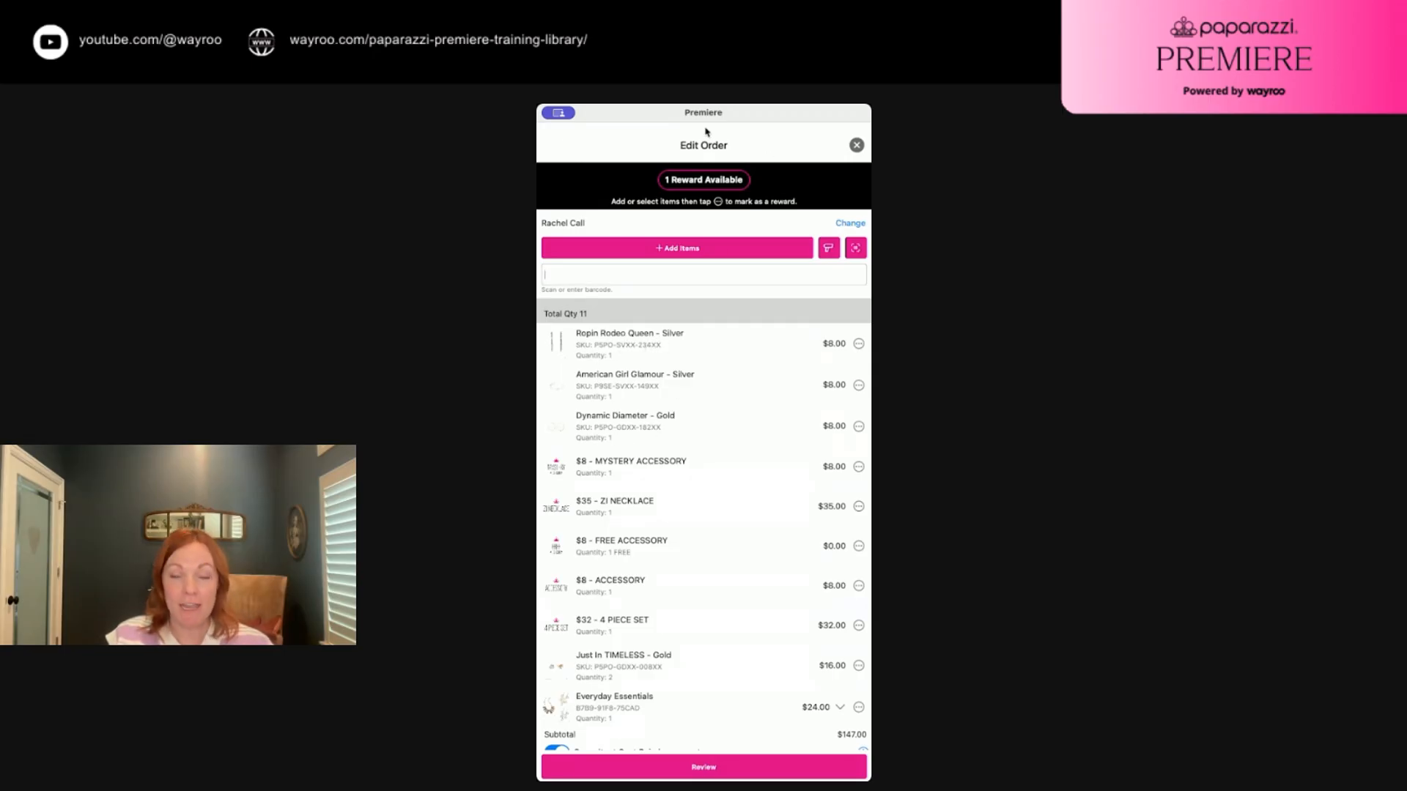
pyautogui.click(859, 466)
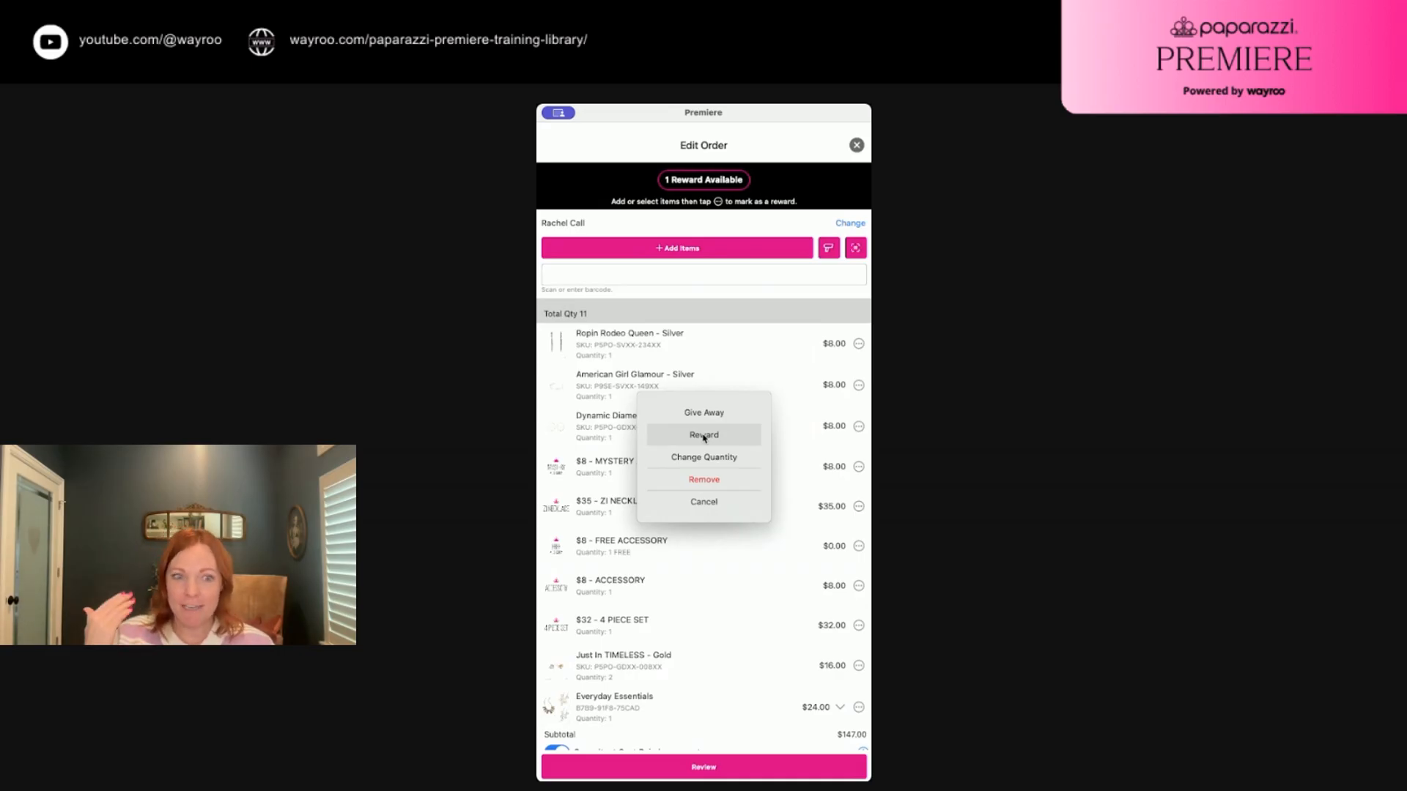
pyautogui.click(709, 502)
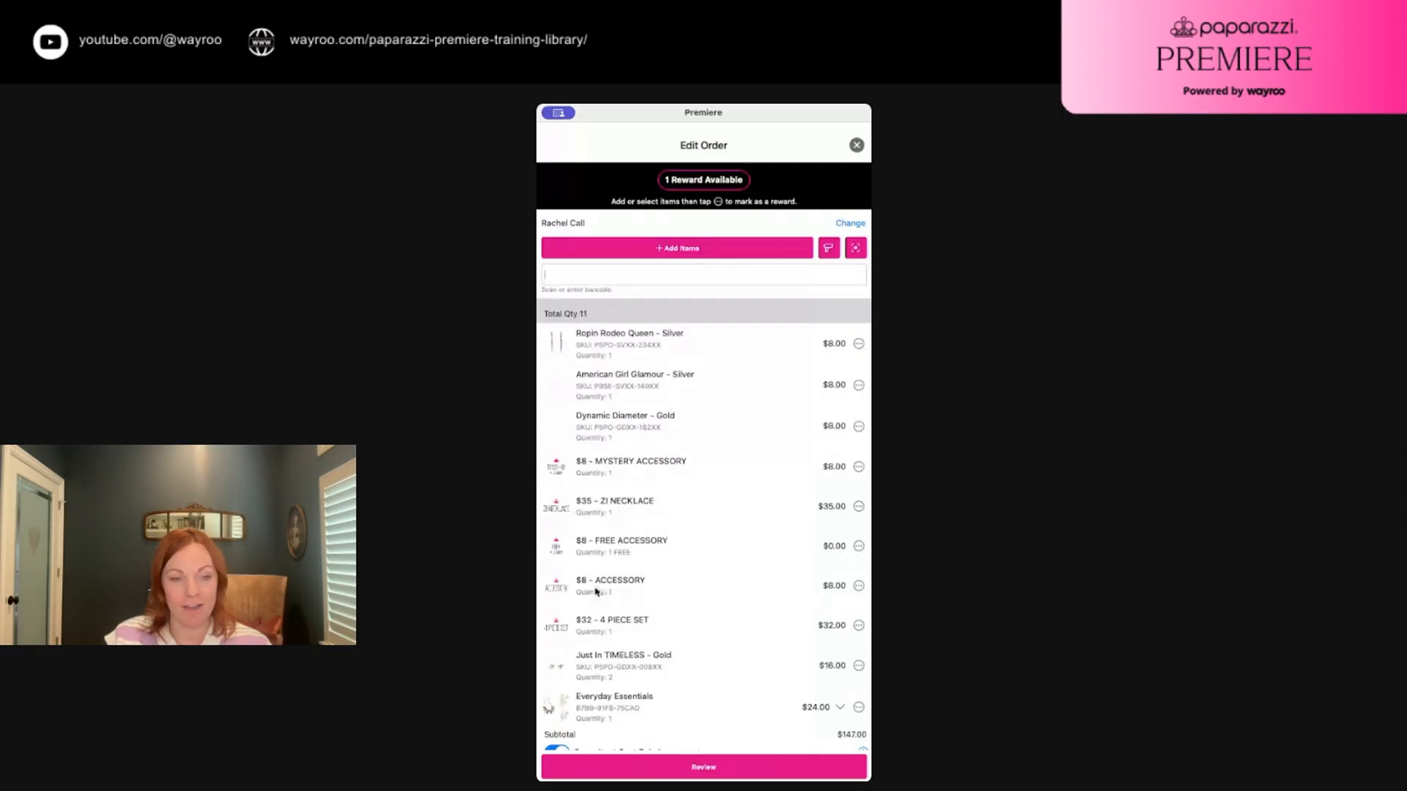
# Mark the $8 MYSTERY ACCESSORY as reward, then remove it from the order
pyautogui.click(858, 467)
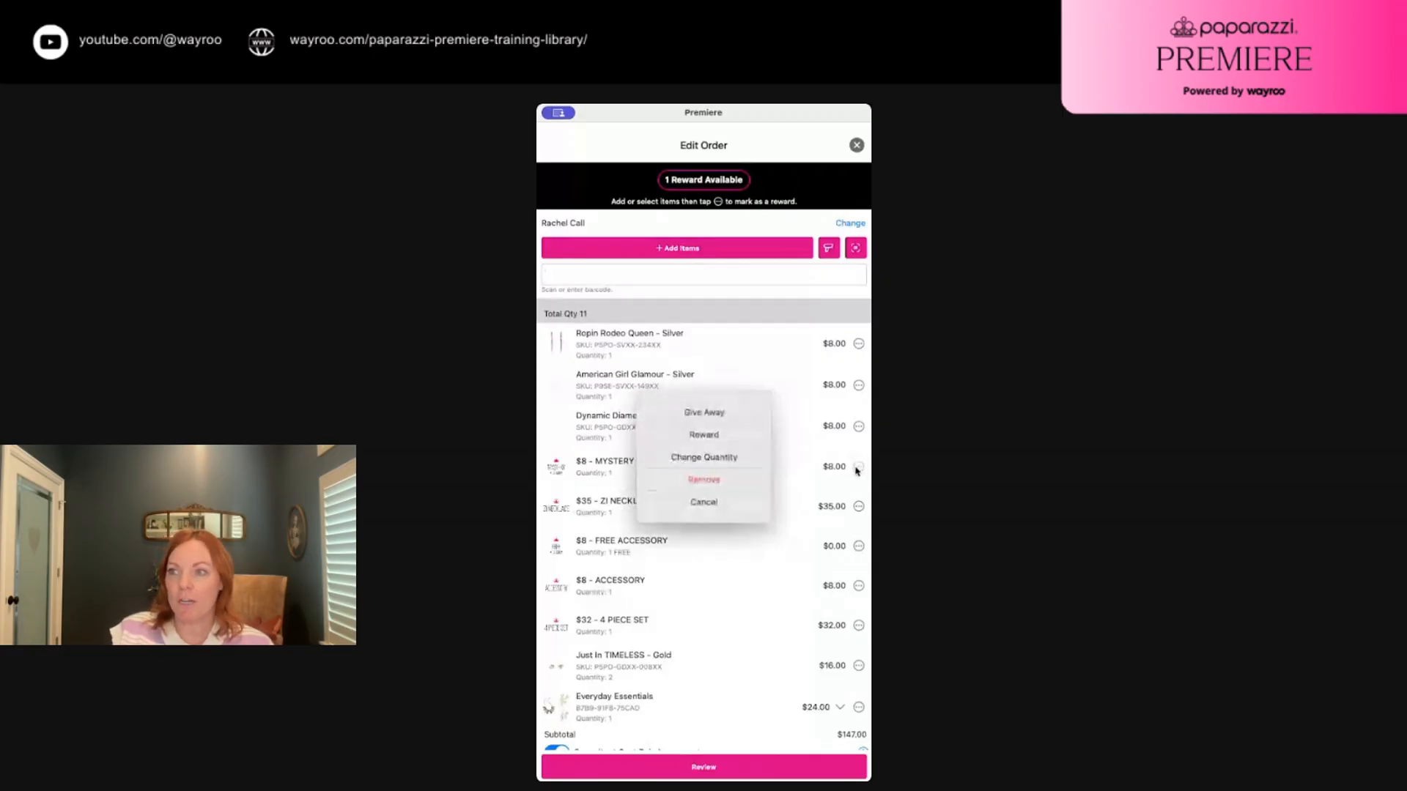
pyautogui.click(707, 436)
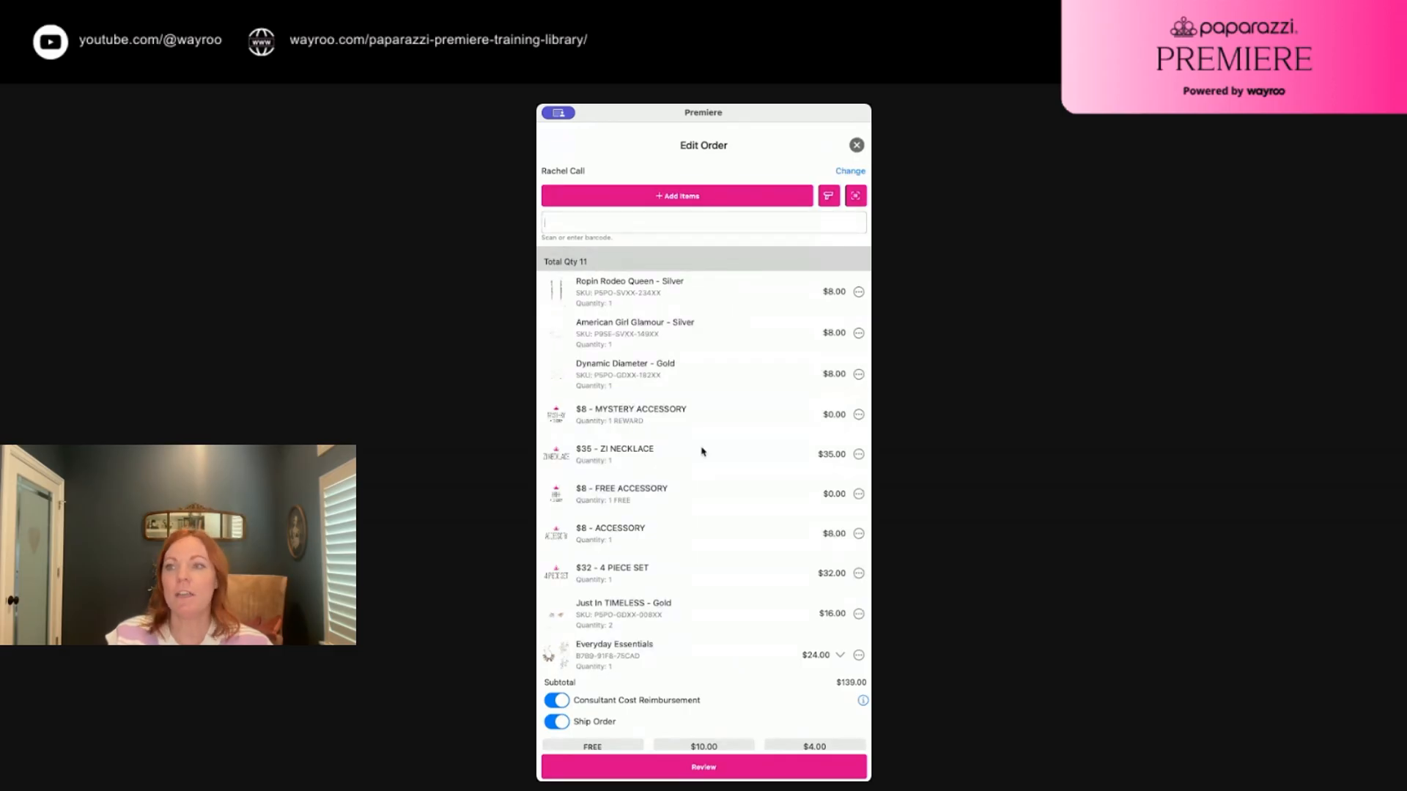
pyautogui.click(859, 414)
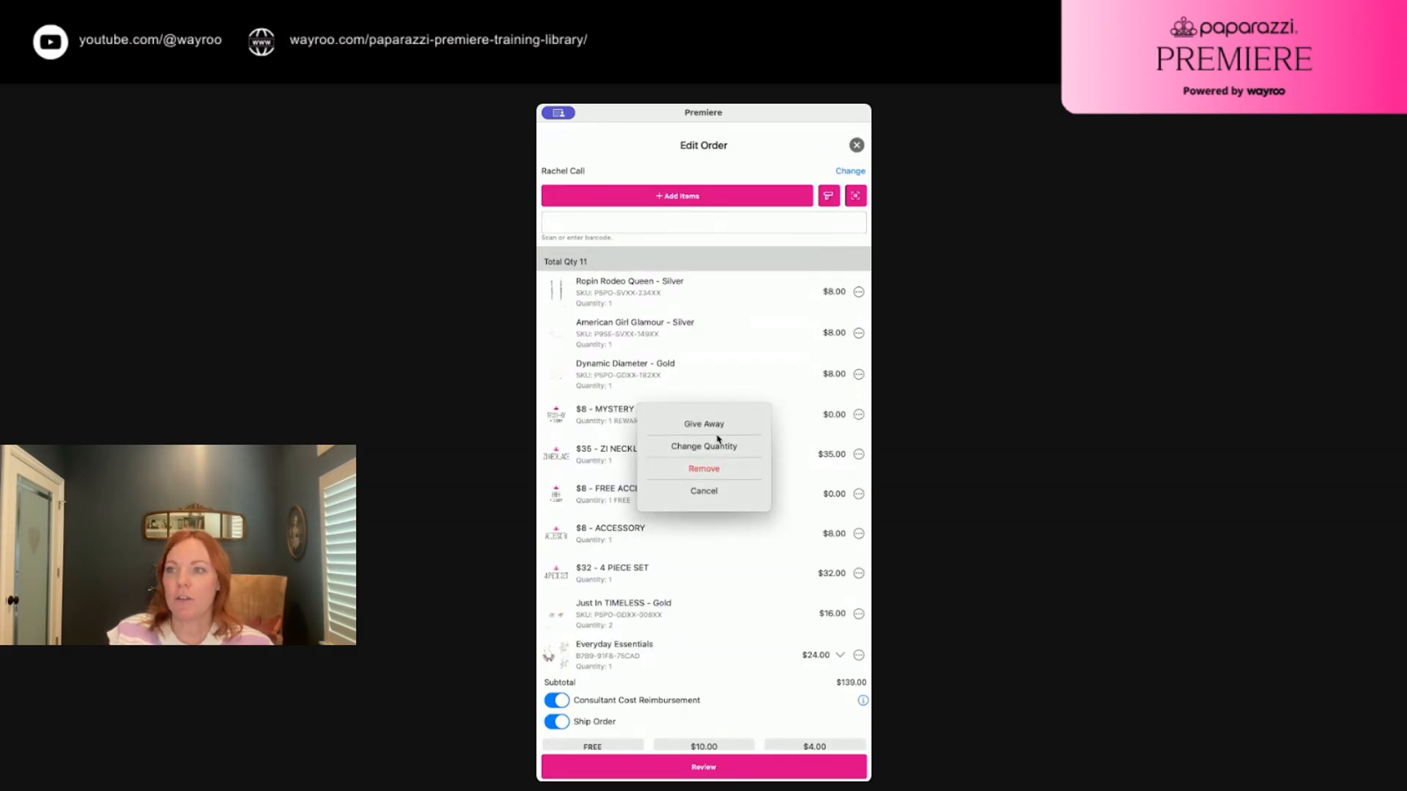
pyautogui.click(711, 471)
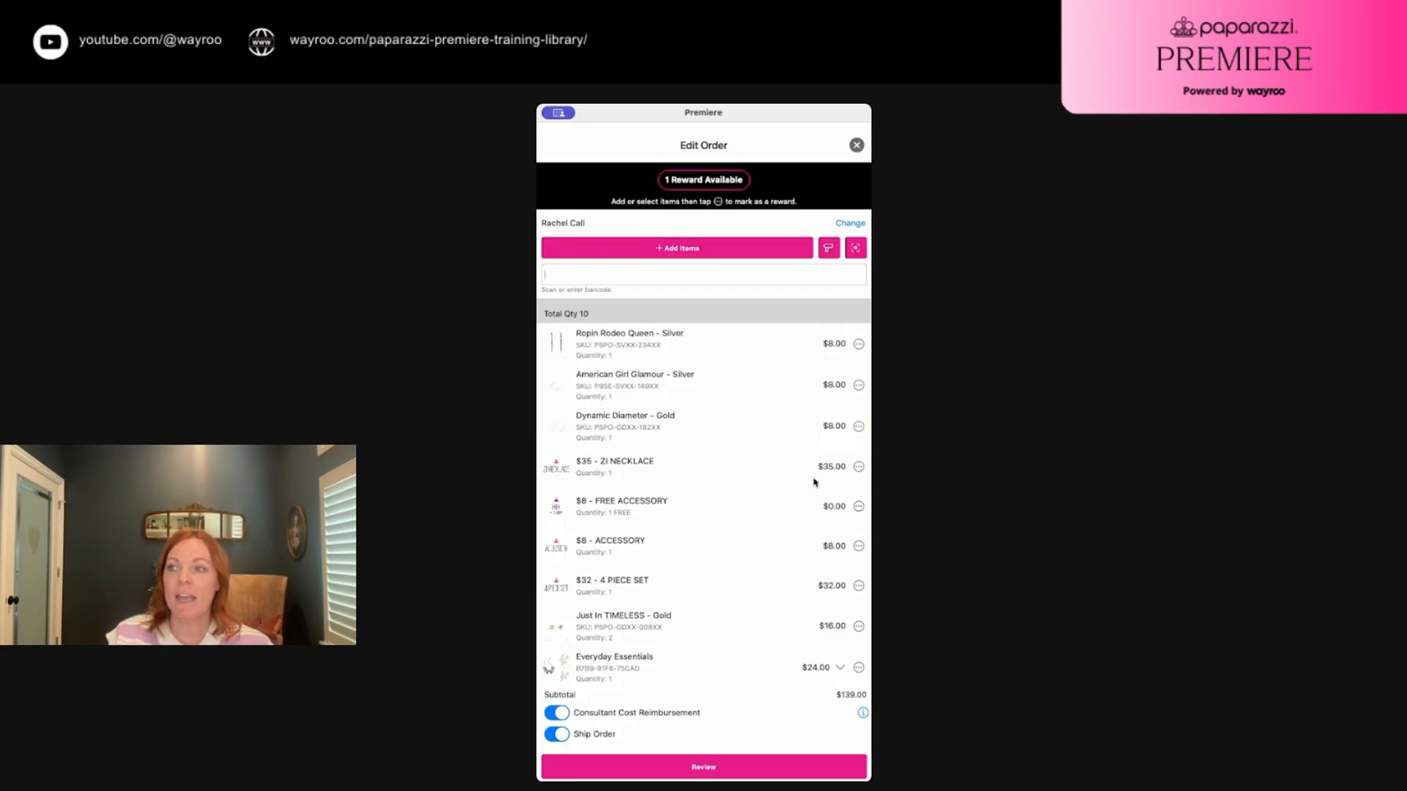
# Make the $8 - ACCESSORY the order's $0.00 reward item
pyautogui.click(859, 468)
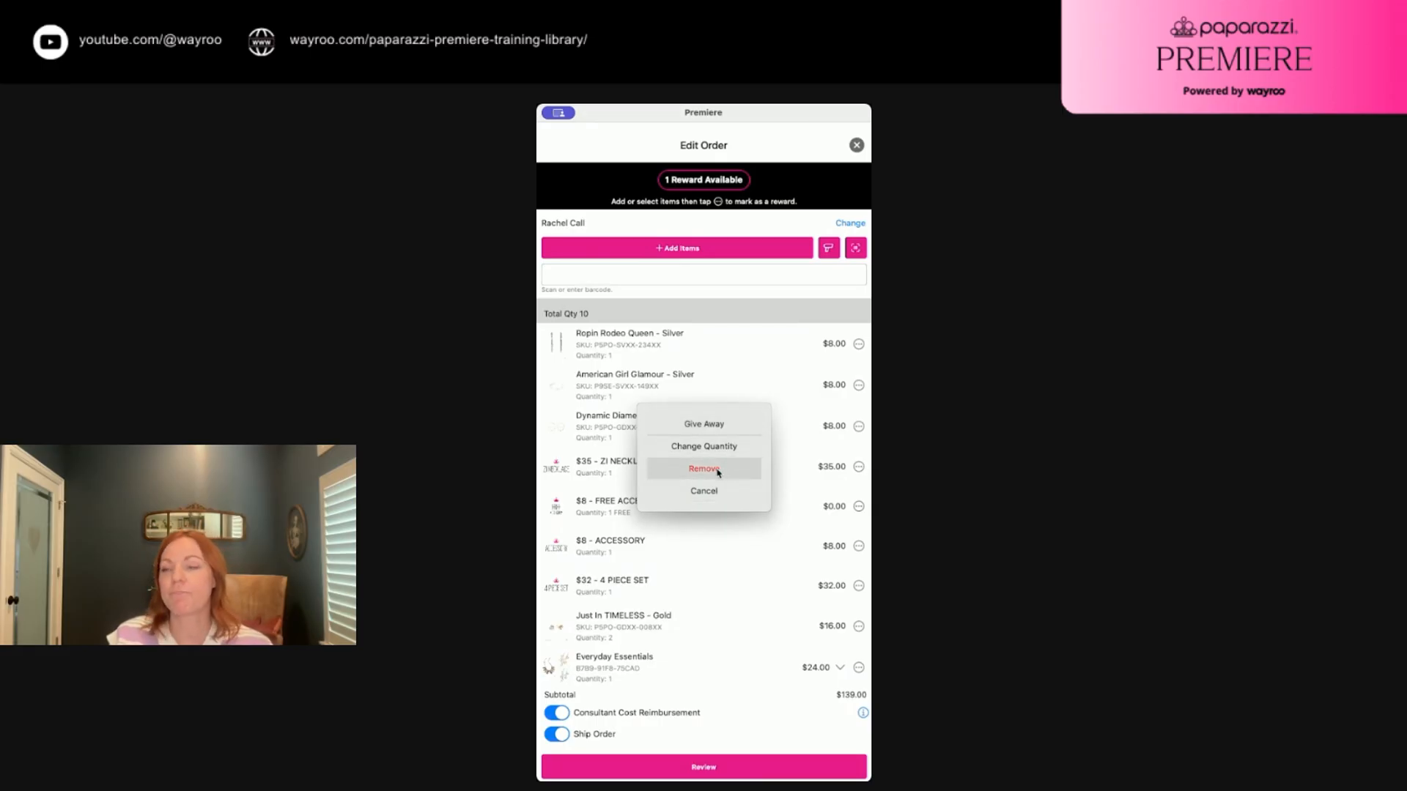
pyautogui.click(708, 491)
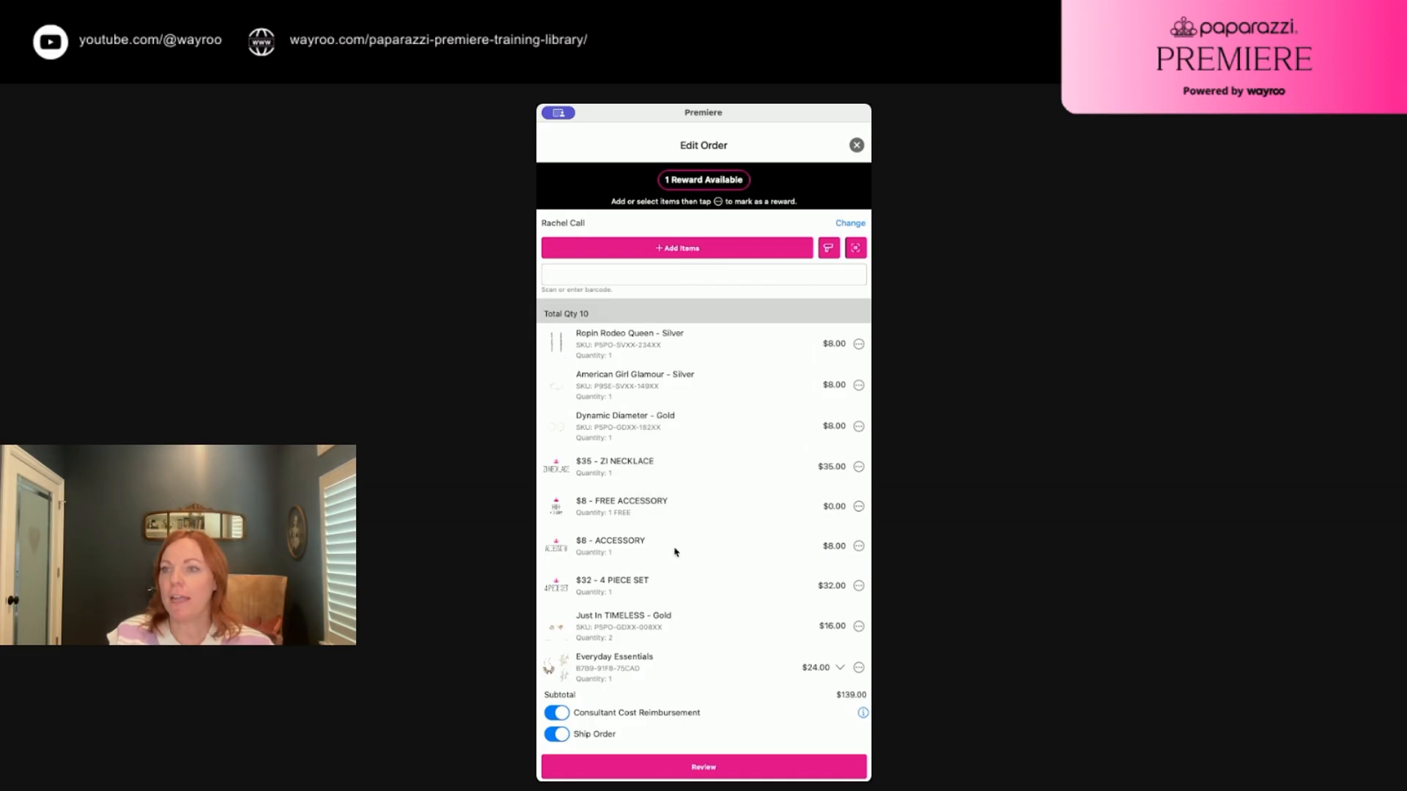
pyautogui.click(858, 546)
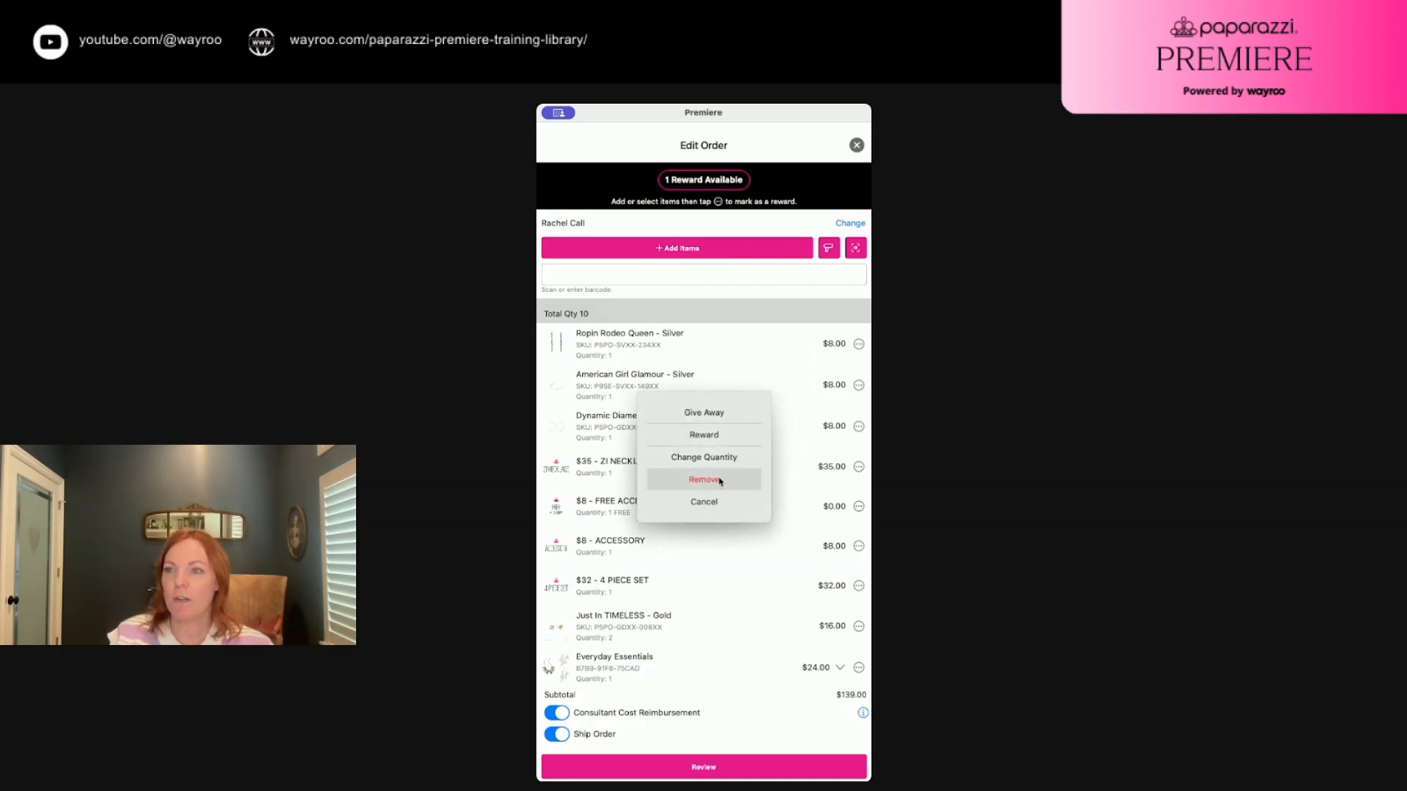
pyautogui.click(718, 440)
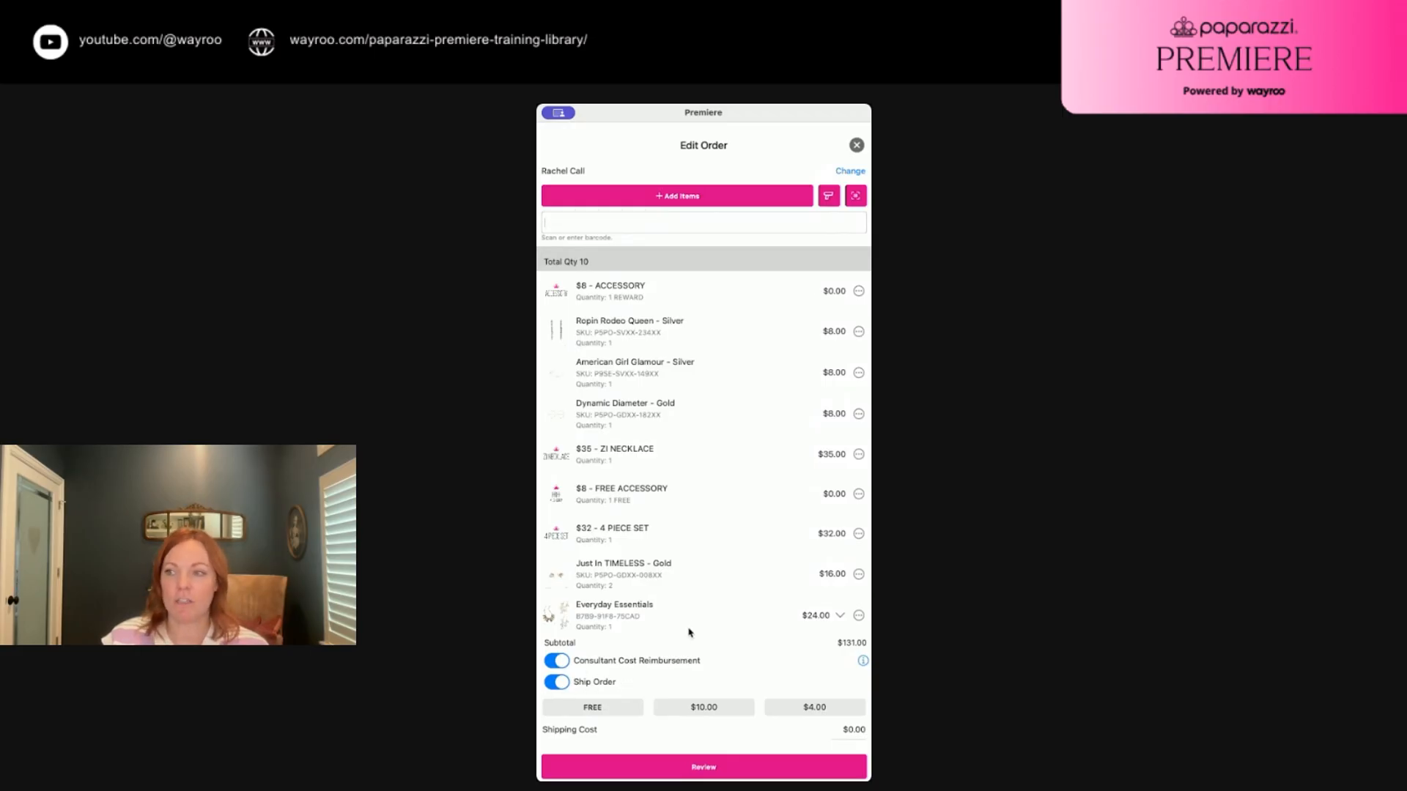
pyautogui.scroll(-3, 679, 642)
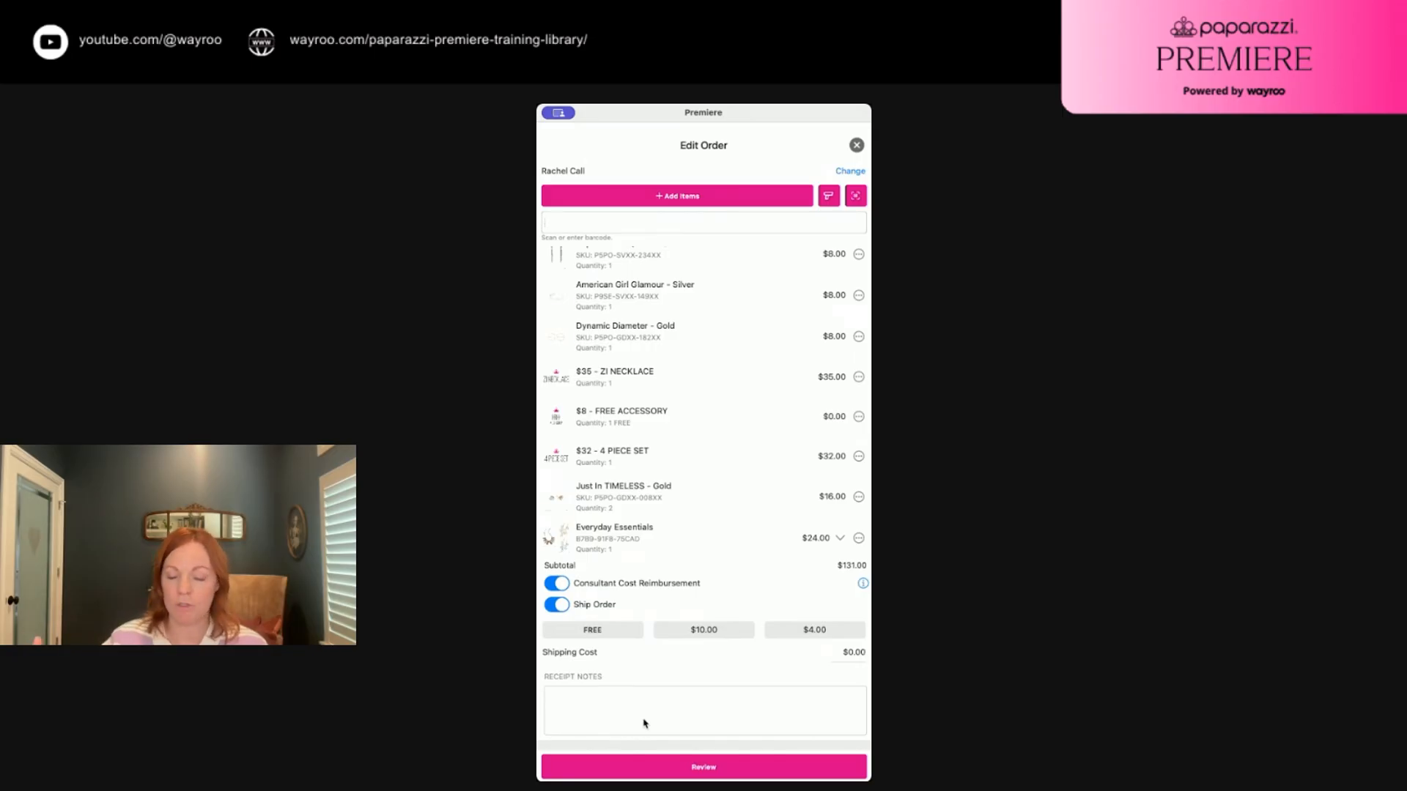
pyautogui.click(712, 771)
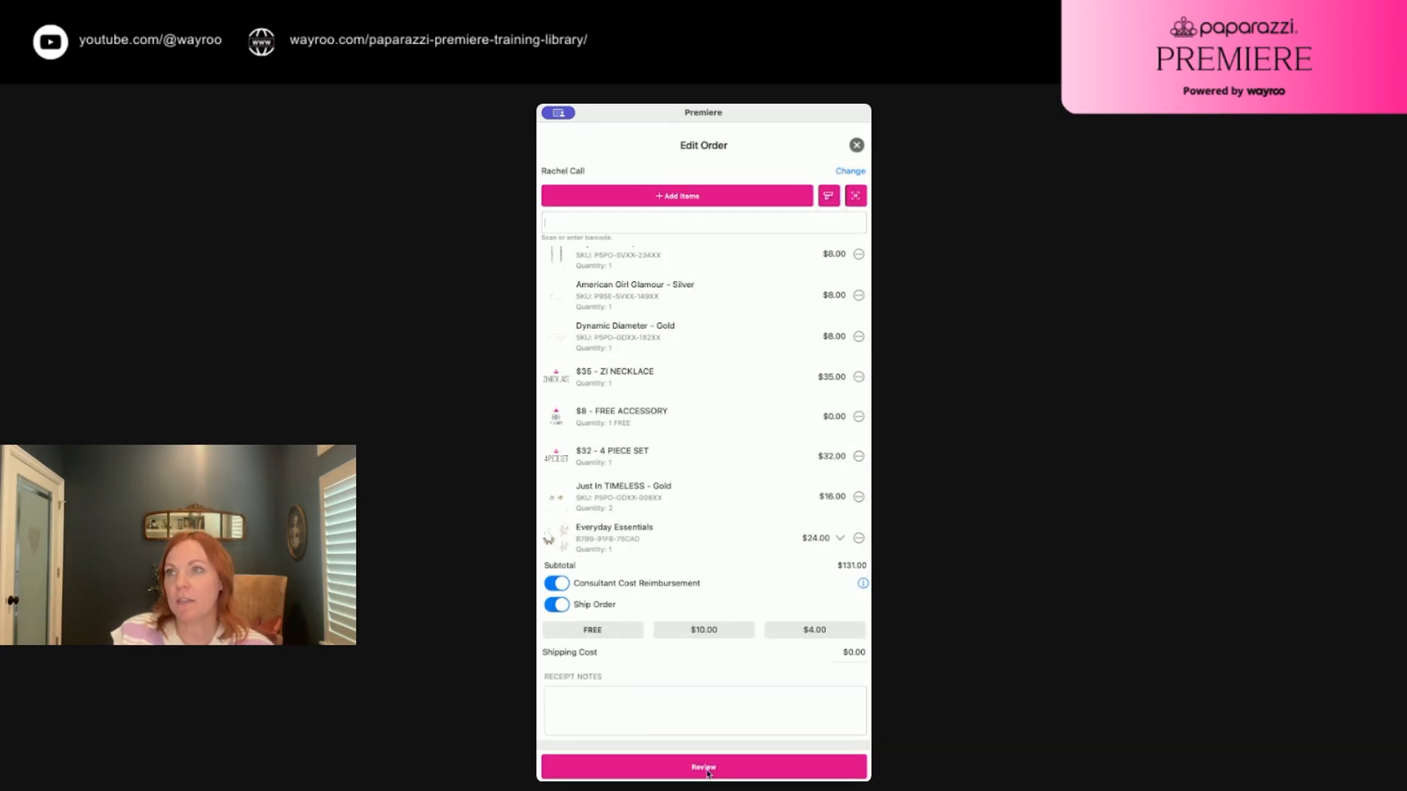
# Review the order showing $143.25 due, then bring up its invoice options
pyautogui.click(710, 775)
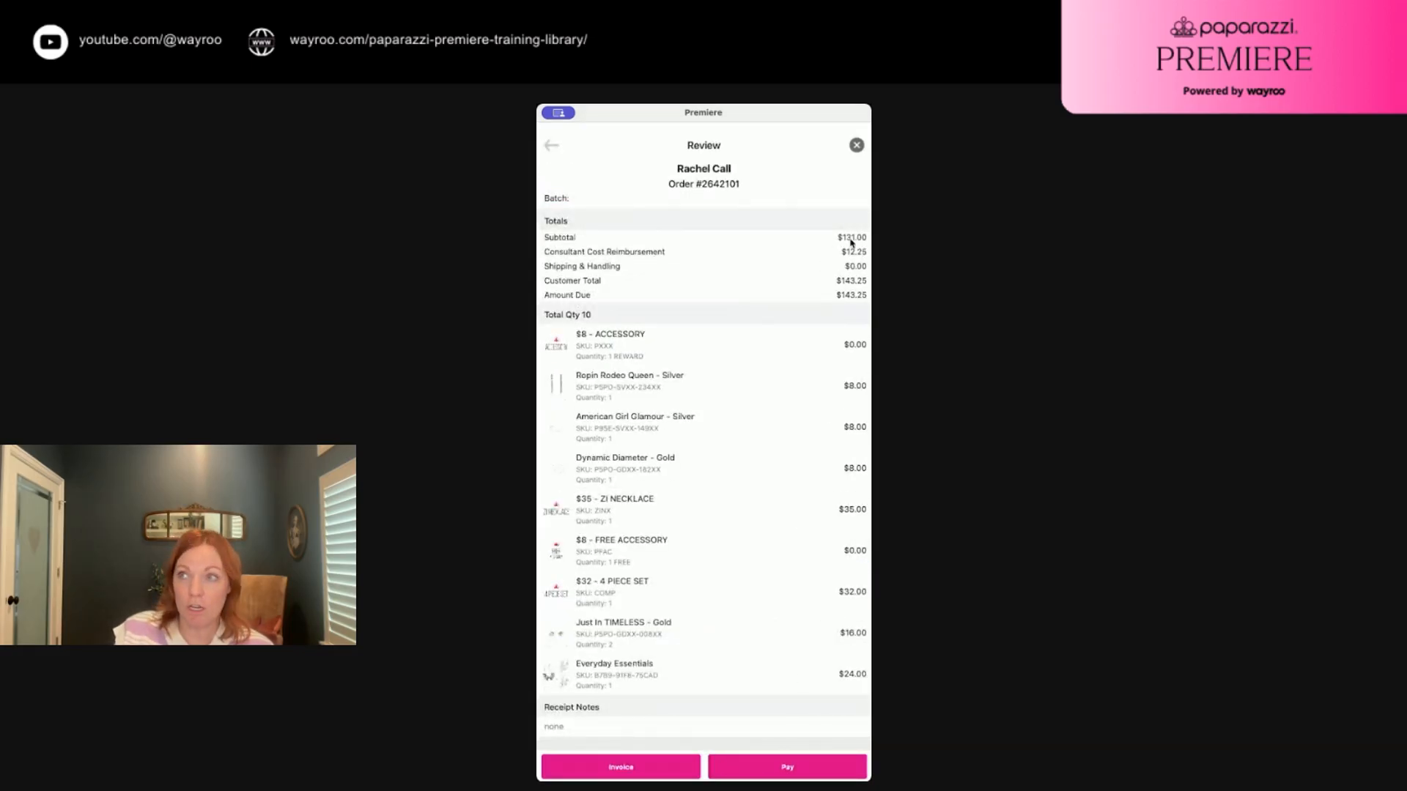
pyautogui.scroll(-1, 718, 481)
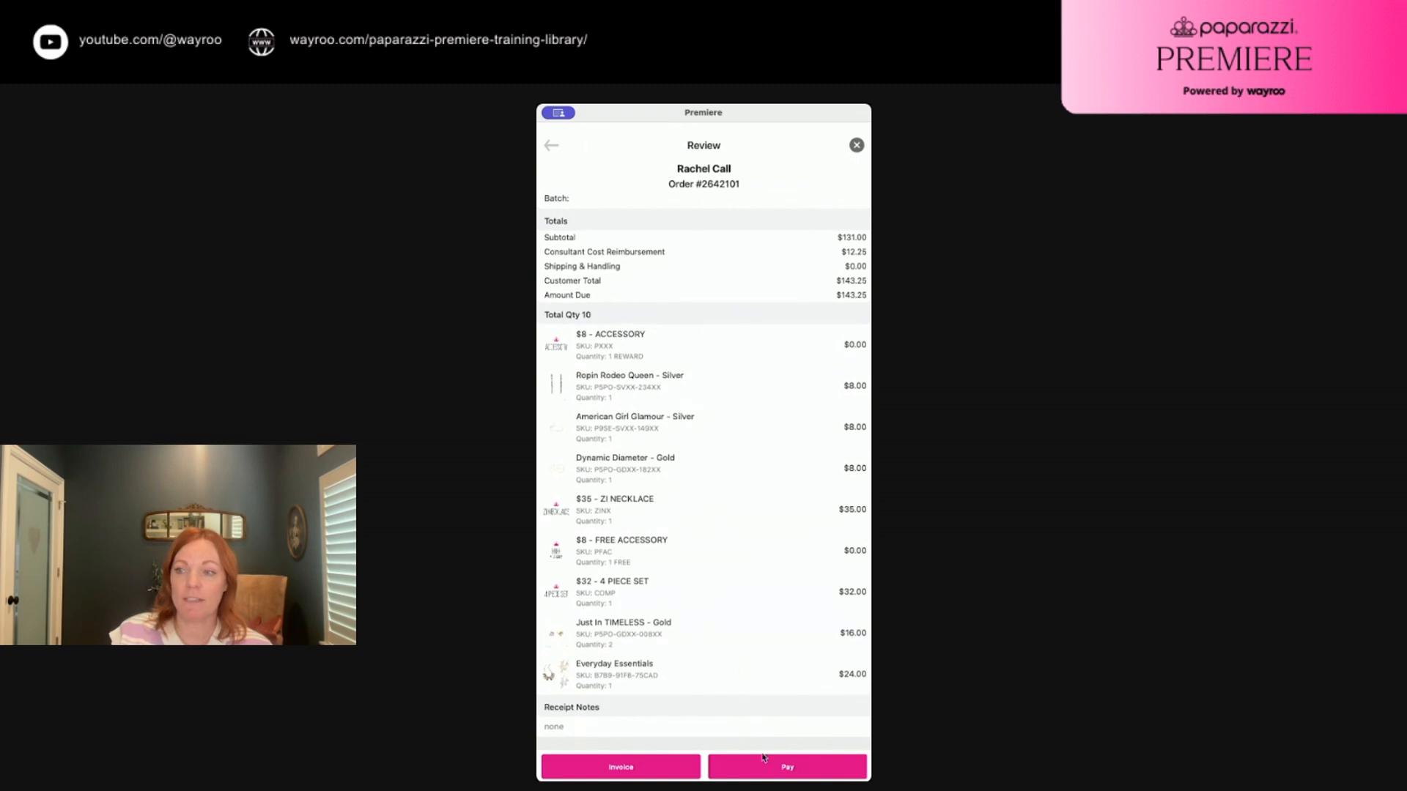
pyautogui.click(625, 769)
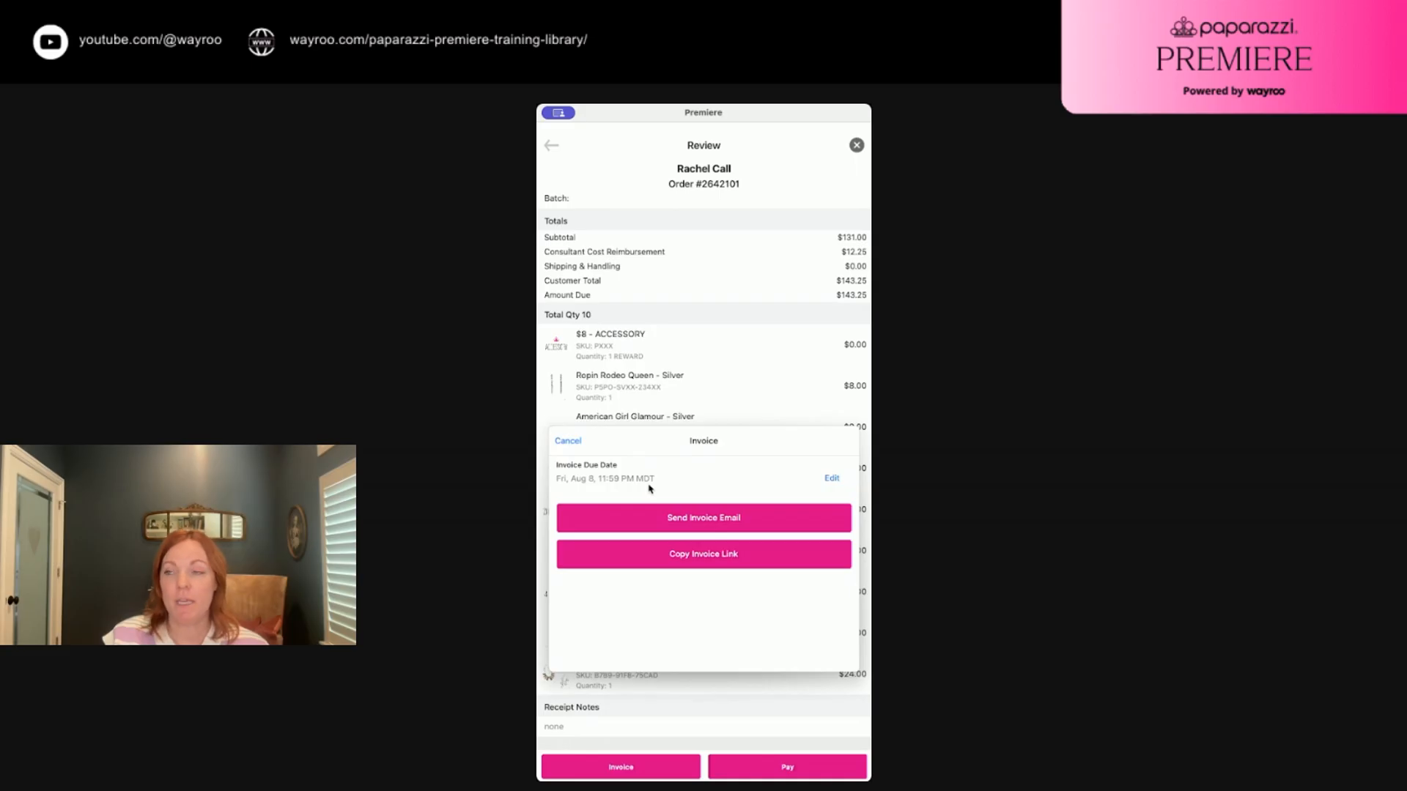
# Change the invoice due date to Tue, Aug 12, 11:59 PM MDT
pyautogui.click(833, 480)
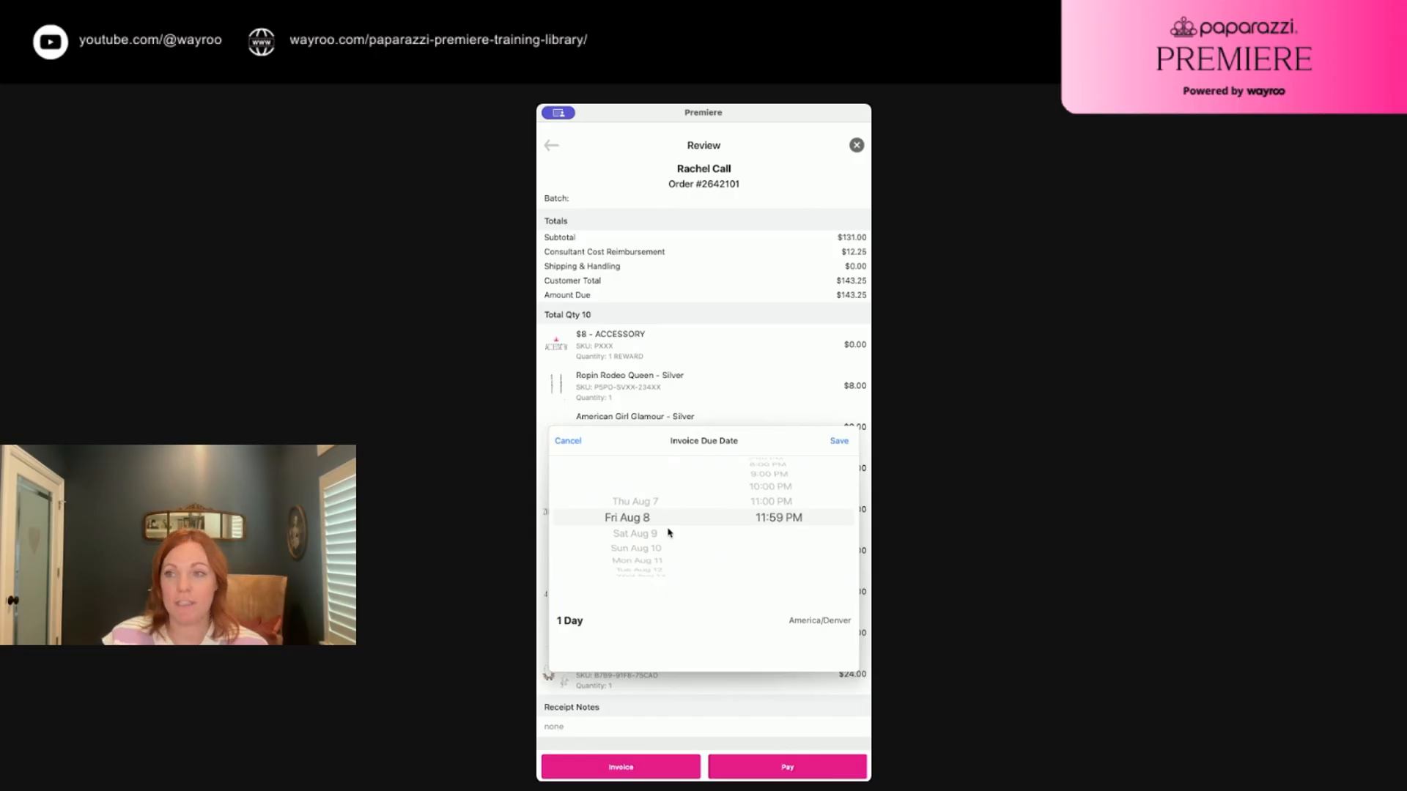
pyautogui.scroll(-4, 637, 550)
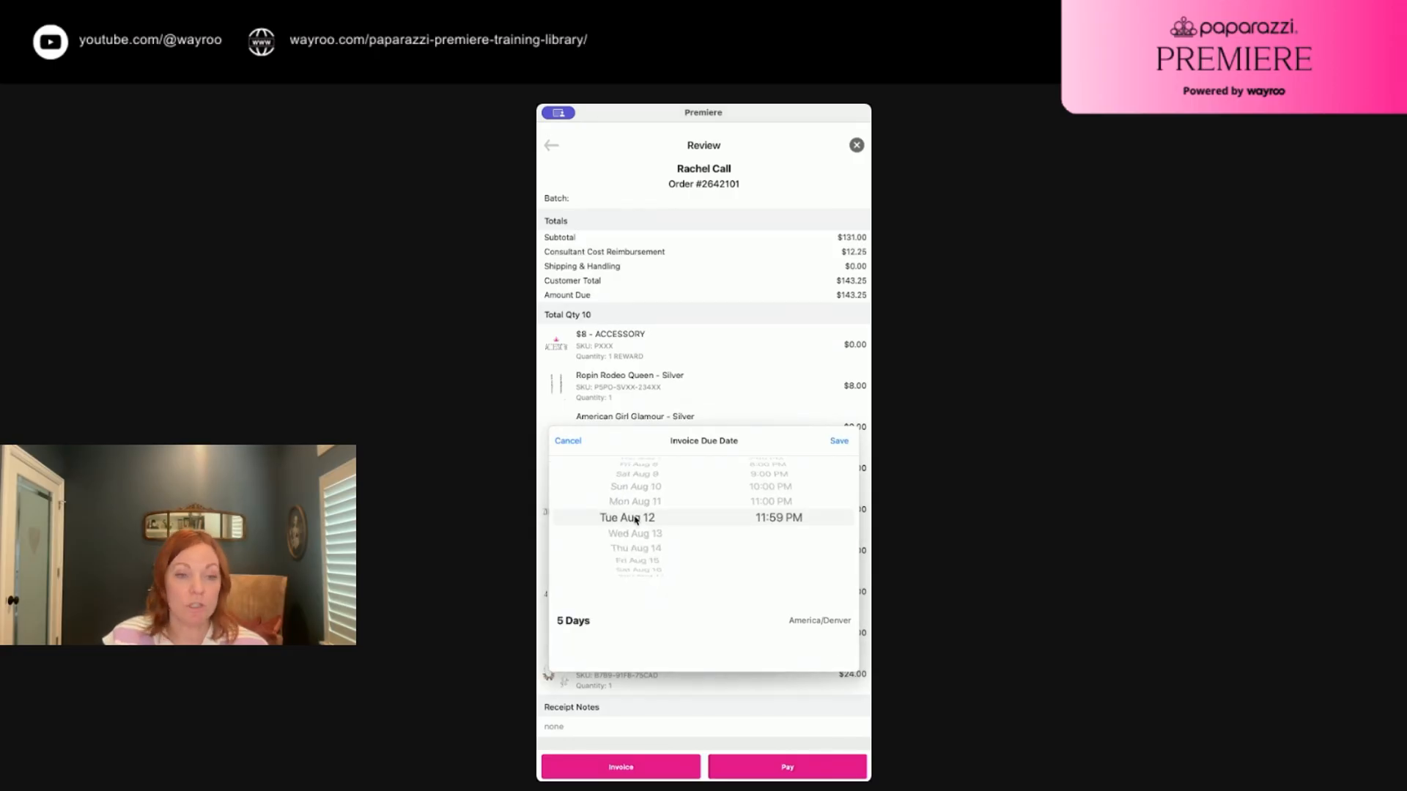
pyautogui.click(842, 442)
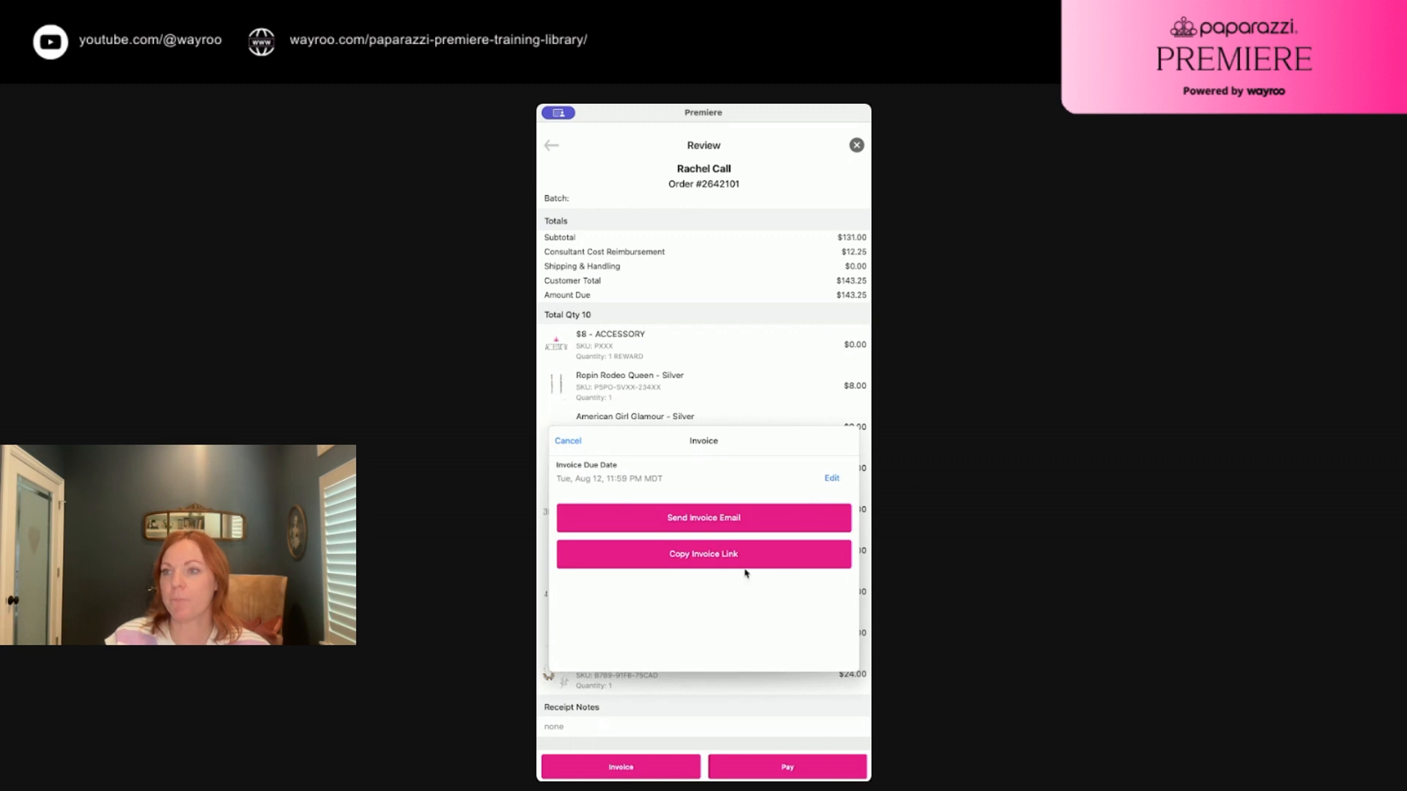
# Issue the invoice, then begin a new order at the Select Customer screen
pyautogui.click(702, 526)
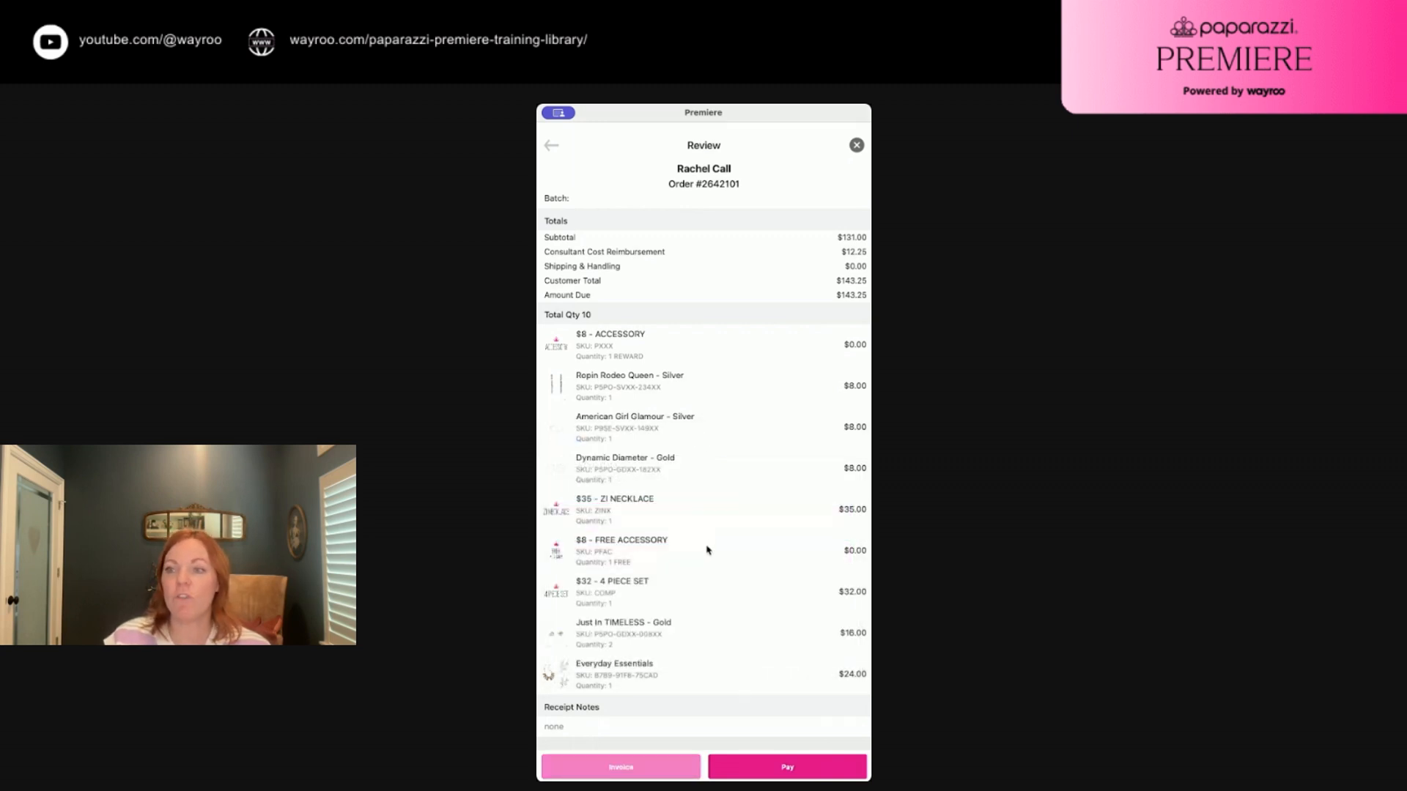
pyautogui.click(856, 146)
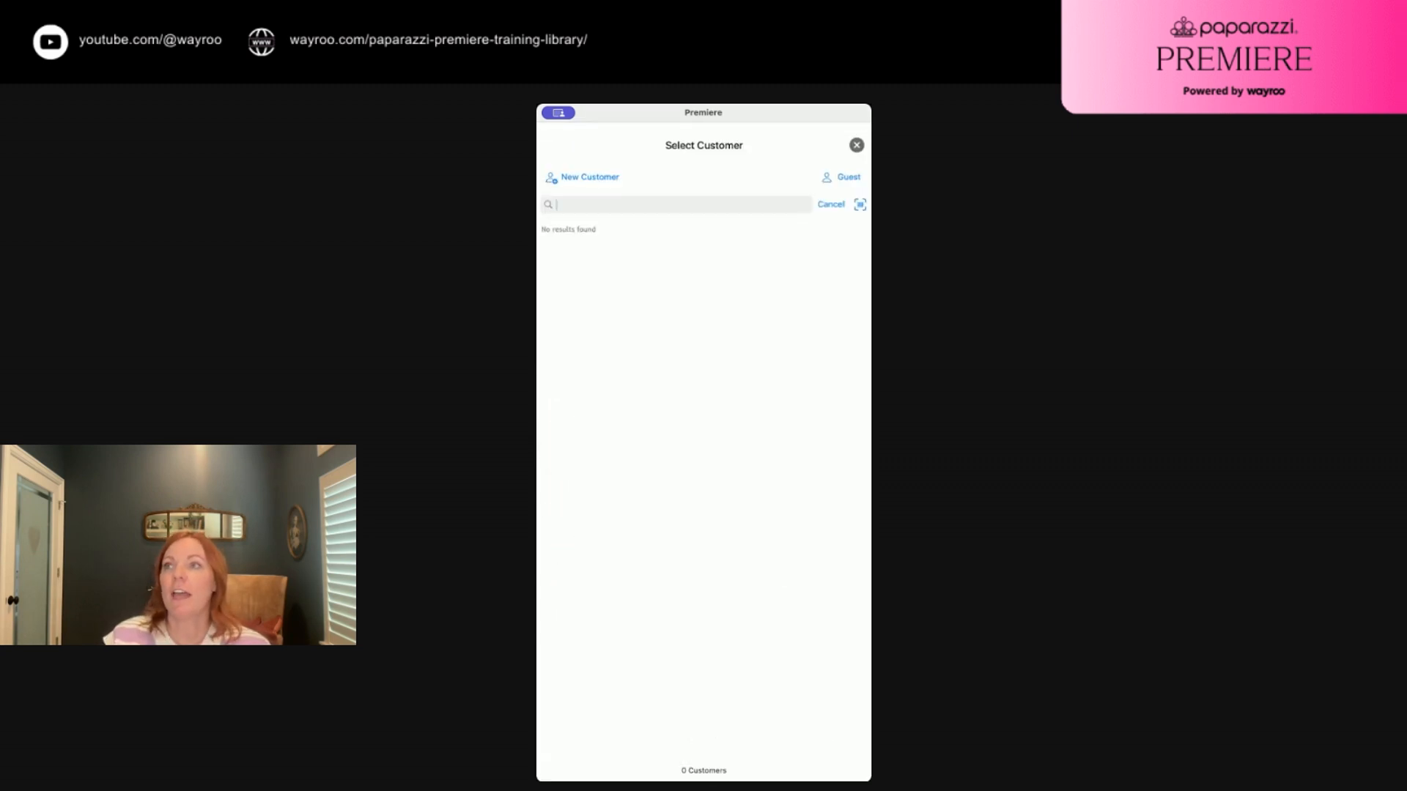
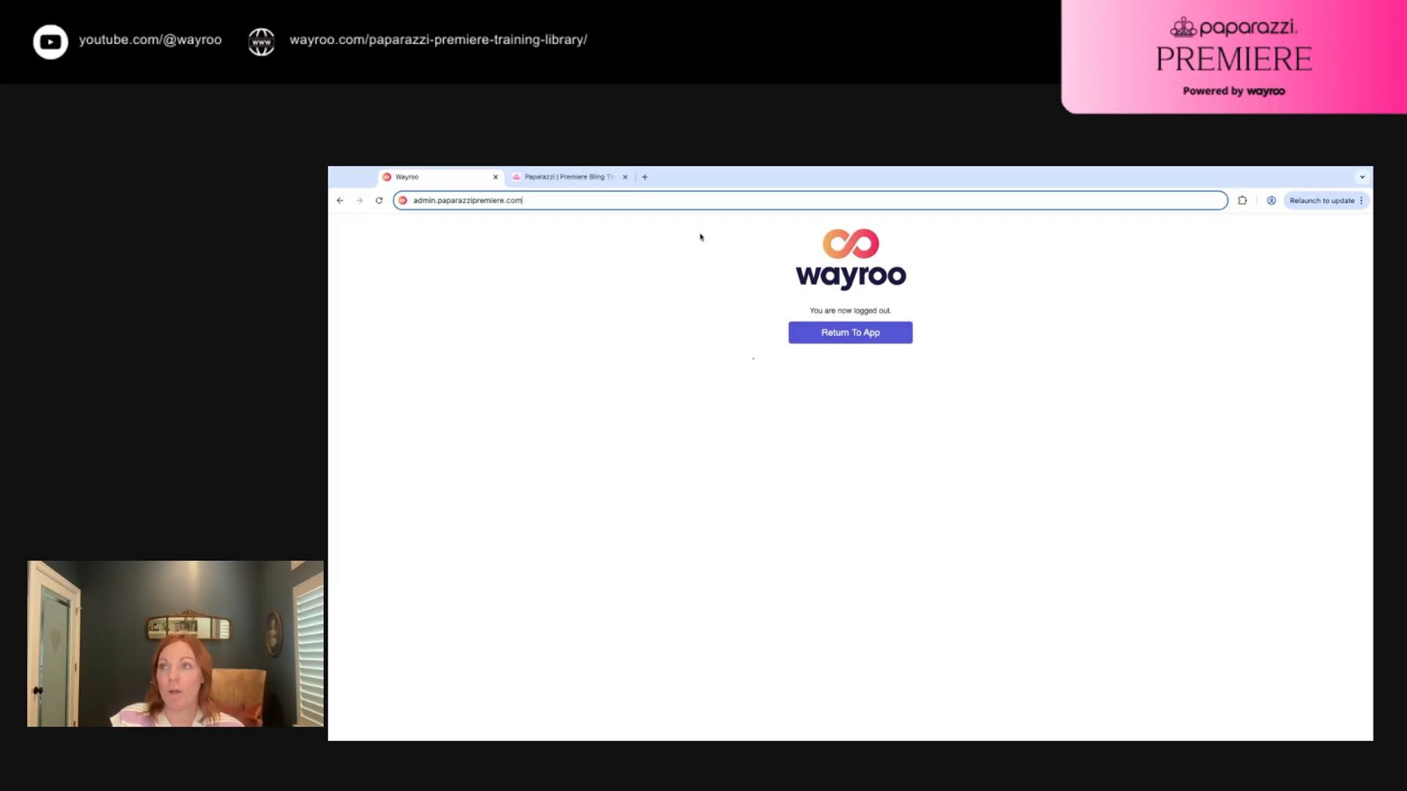
# Return to the admin site and bring up this month's Orders list, showing 16 results
pyautogui.click(846, 333)
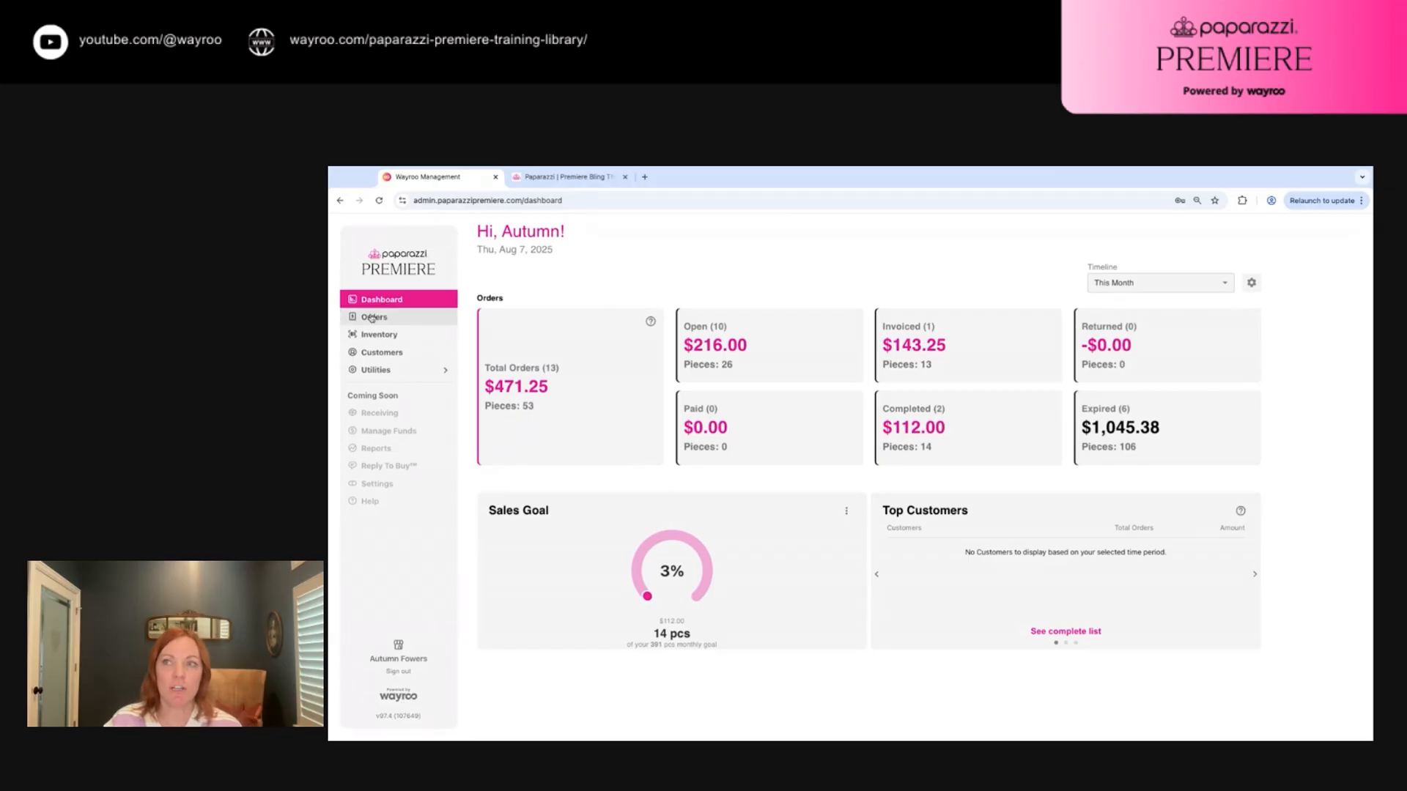
pyautogui.click(375, 318)
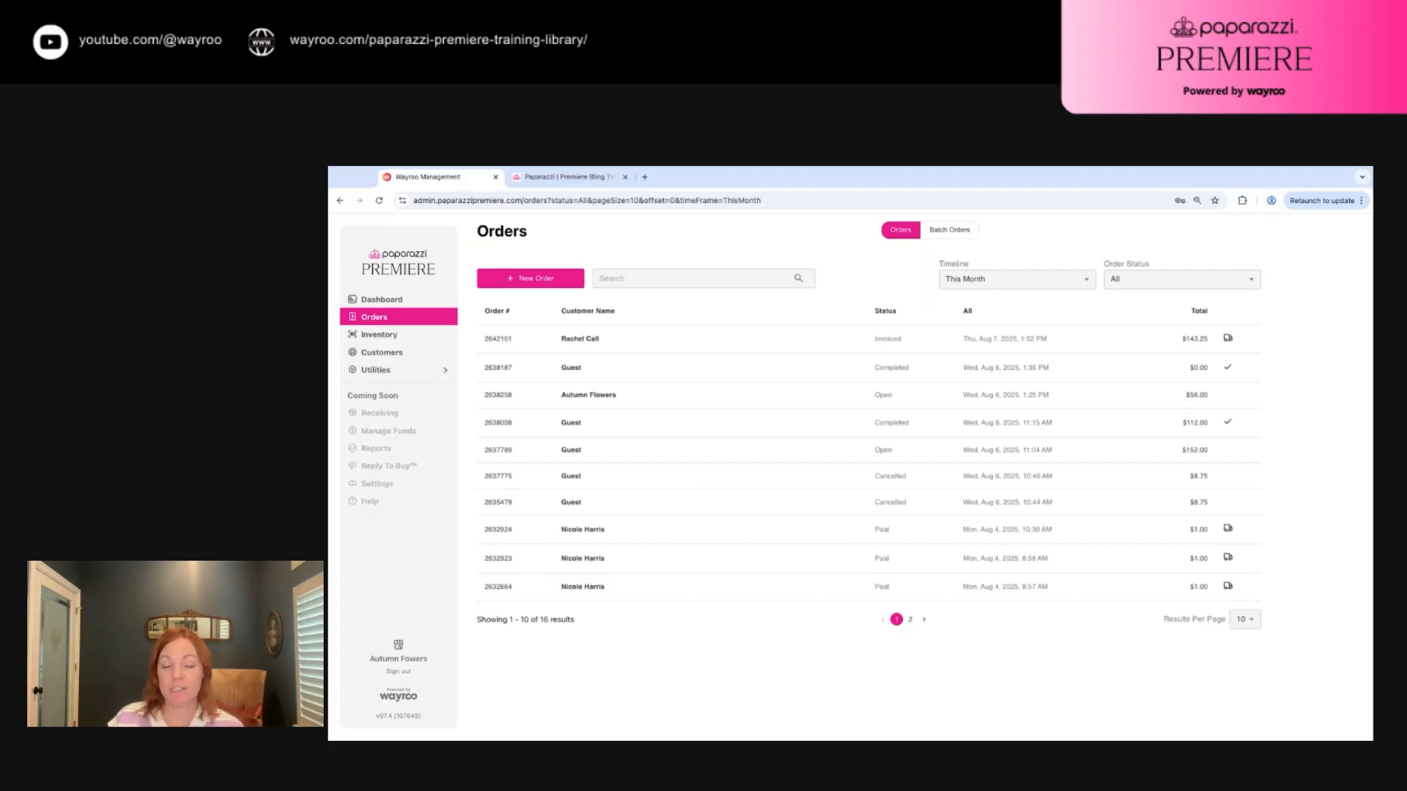
# Start new Batch Order #000139 from Batch Orders and search for the first customer by name
pyautogui.click(951, 232)
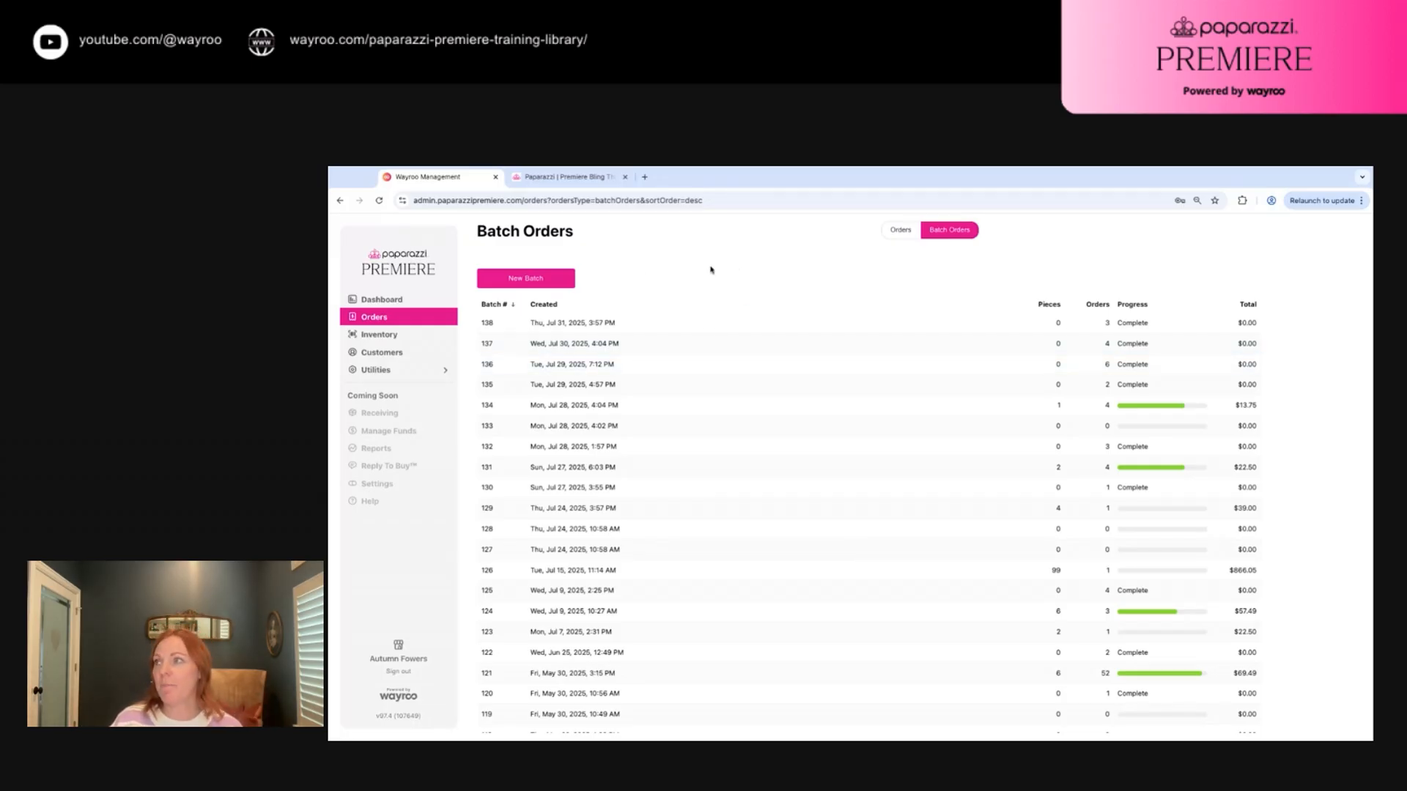
pyautogui.click(524, 280)
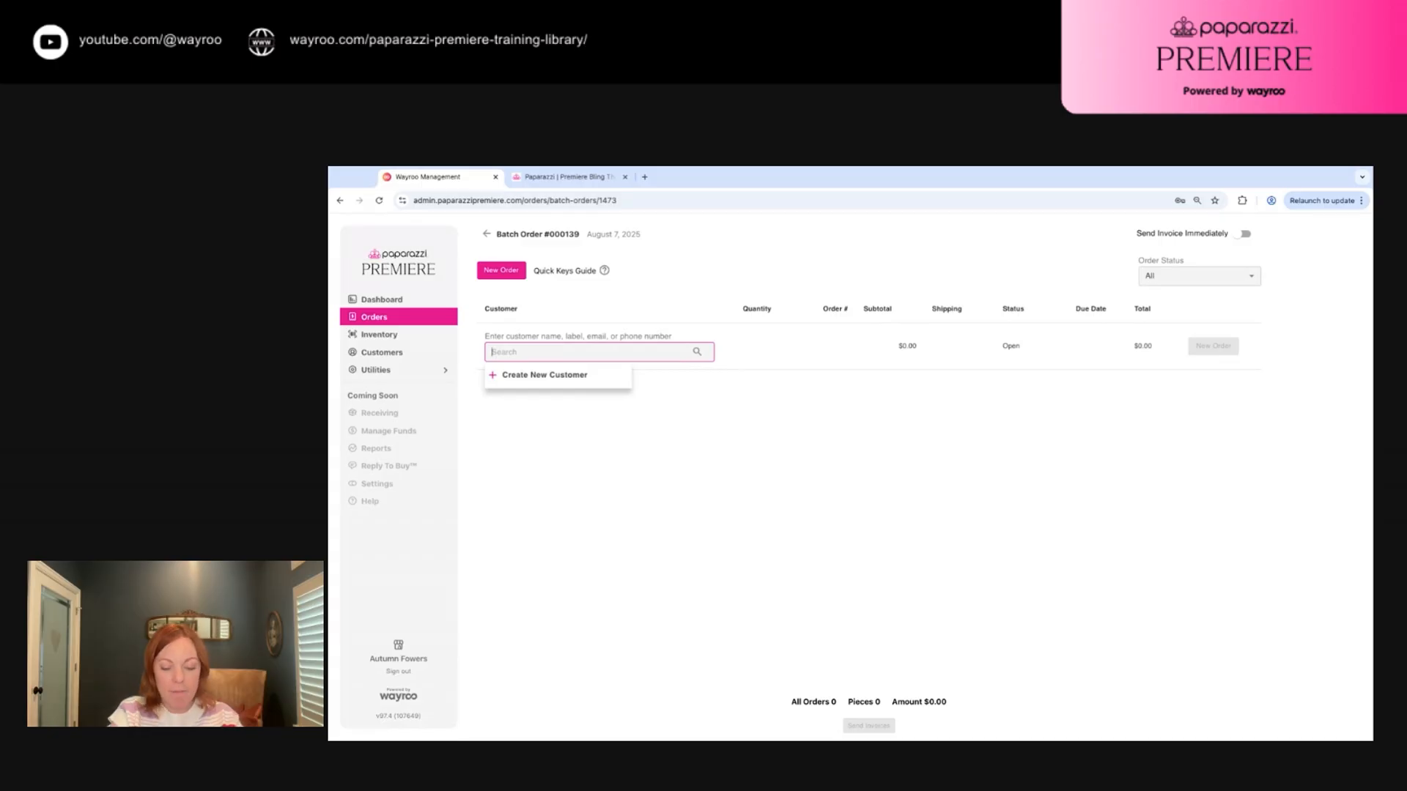
pyautogui.write('Rachel')
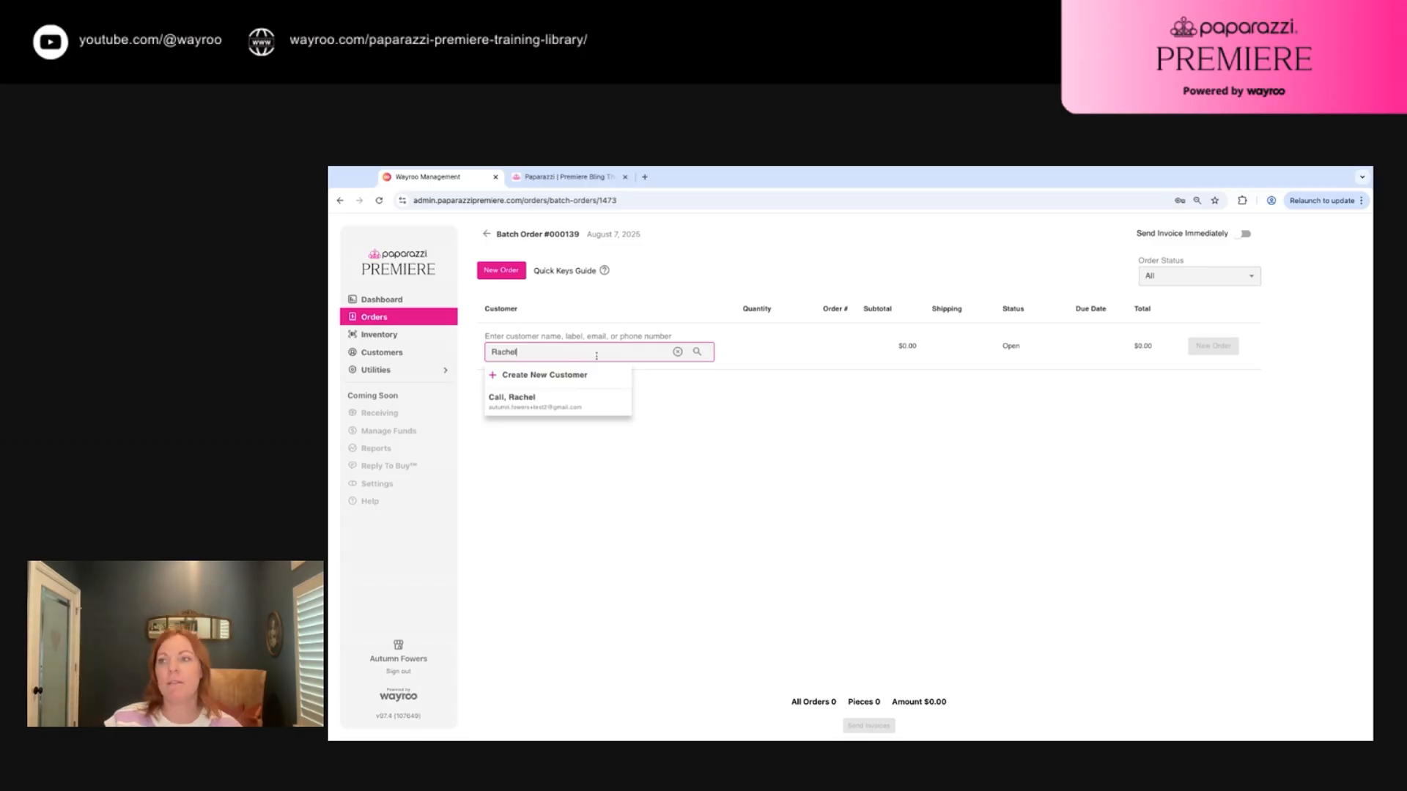
# Pick the matching customer and give her a fresh $0.00 order instead of an existing invoiced one
pyautogui.click(524, 406)
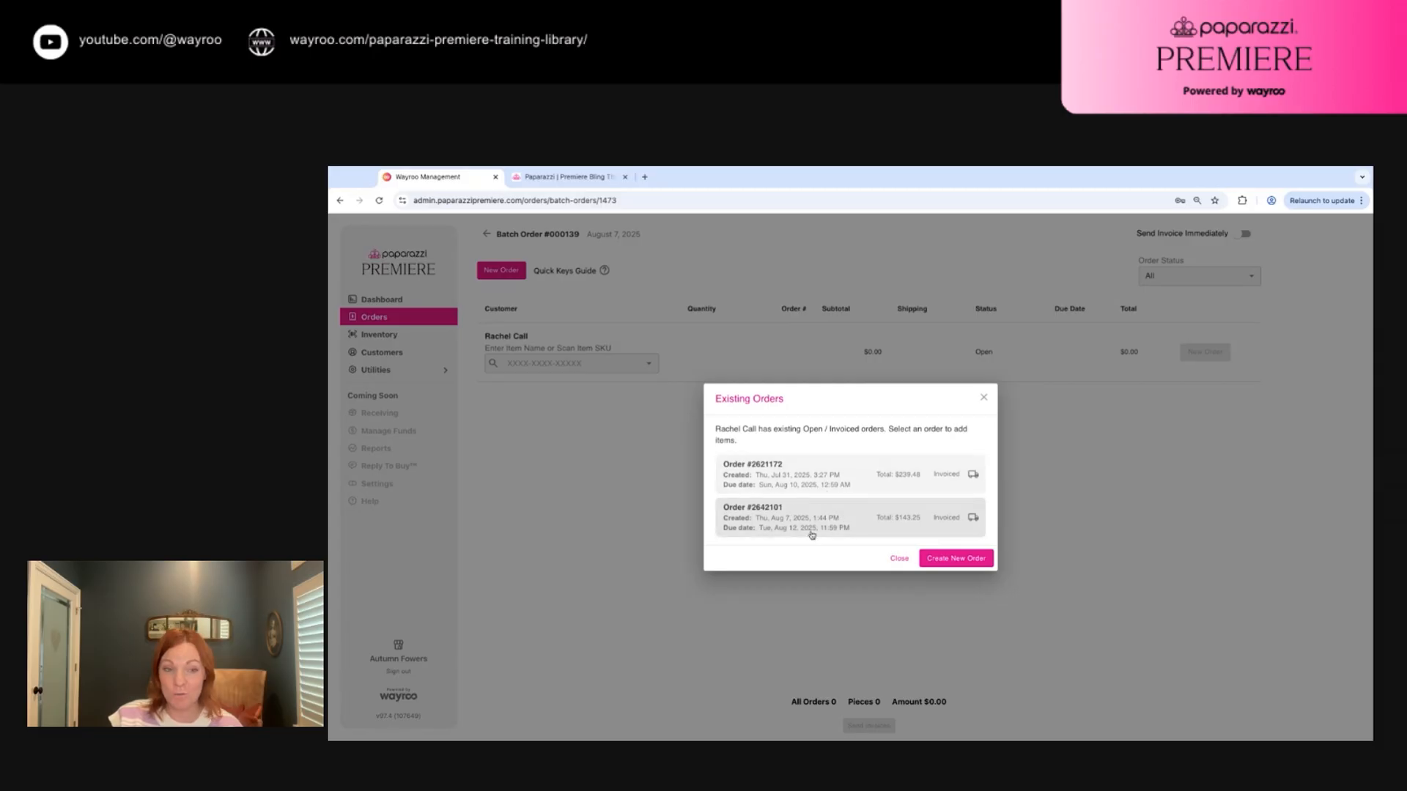
pyautogui.click(952, 560)
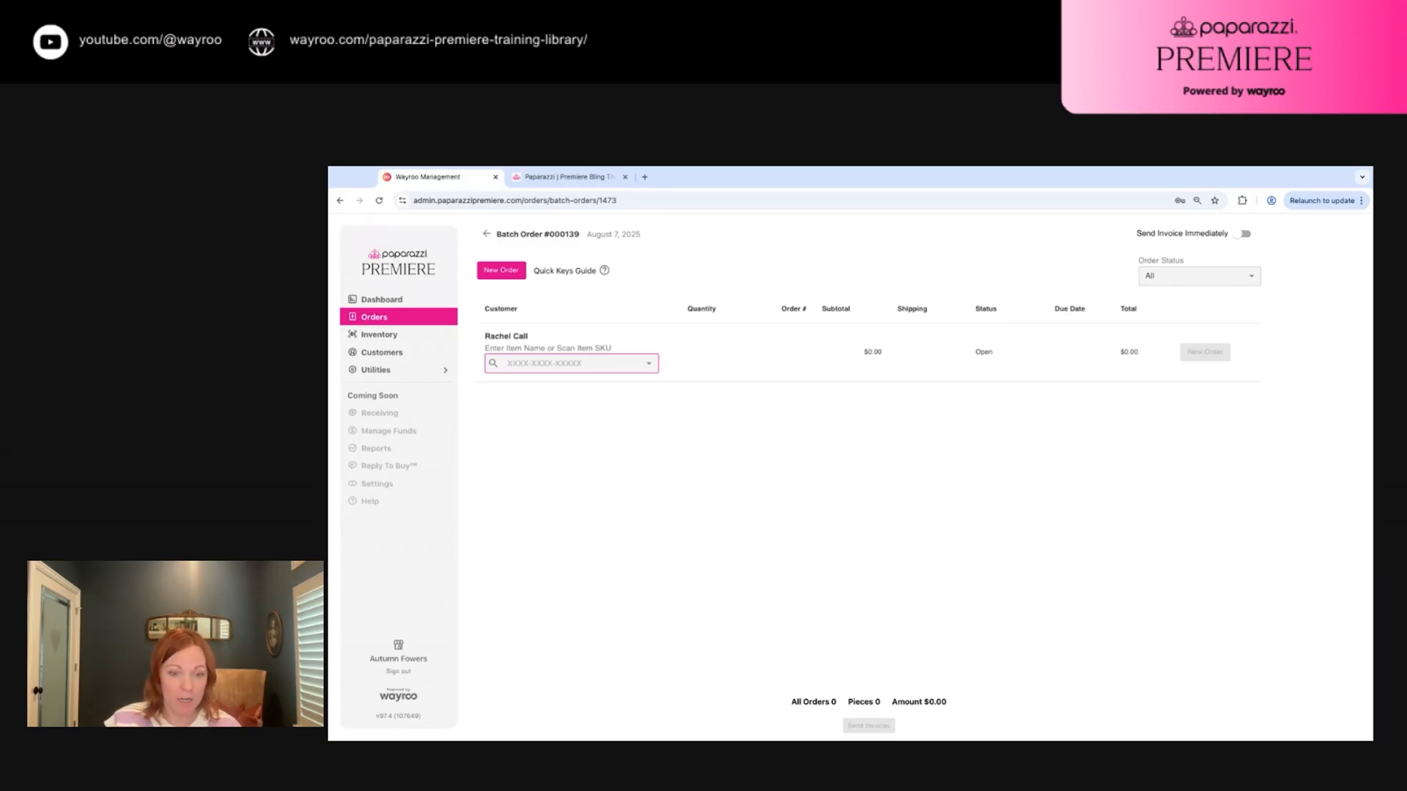
# Add A Golden Spell, American Girl Glamour - Silver, Dynamic Diameter - Gold and White-Collar Week - Pink
pyautogui.write('Gold')
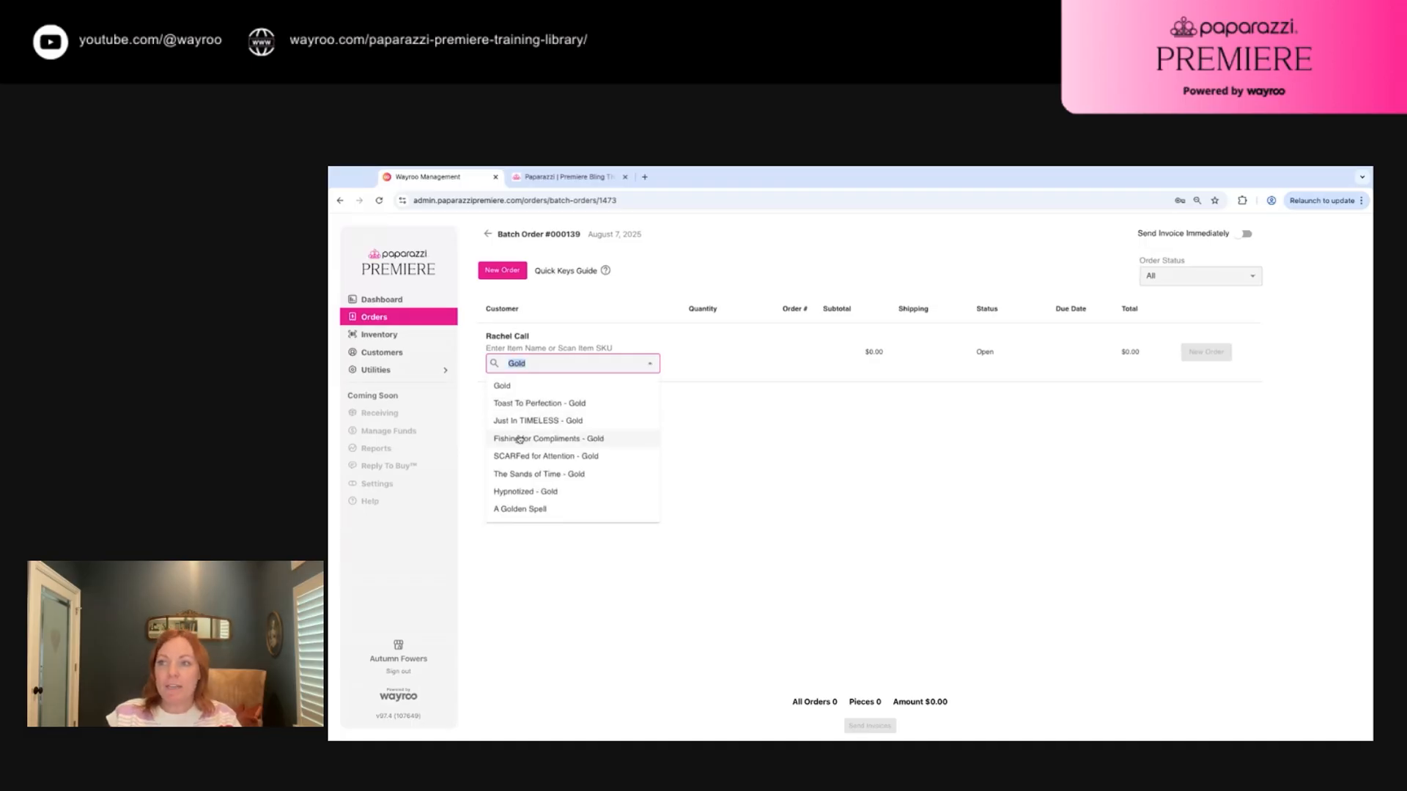
pyautogui.click(525, 509)
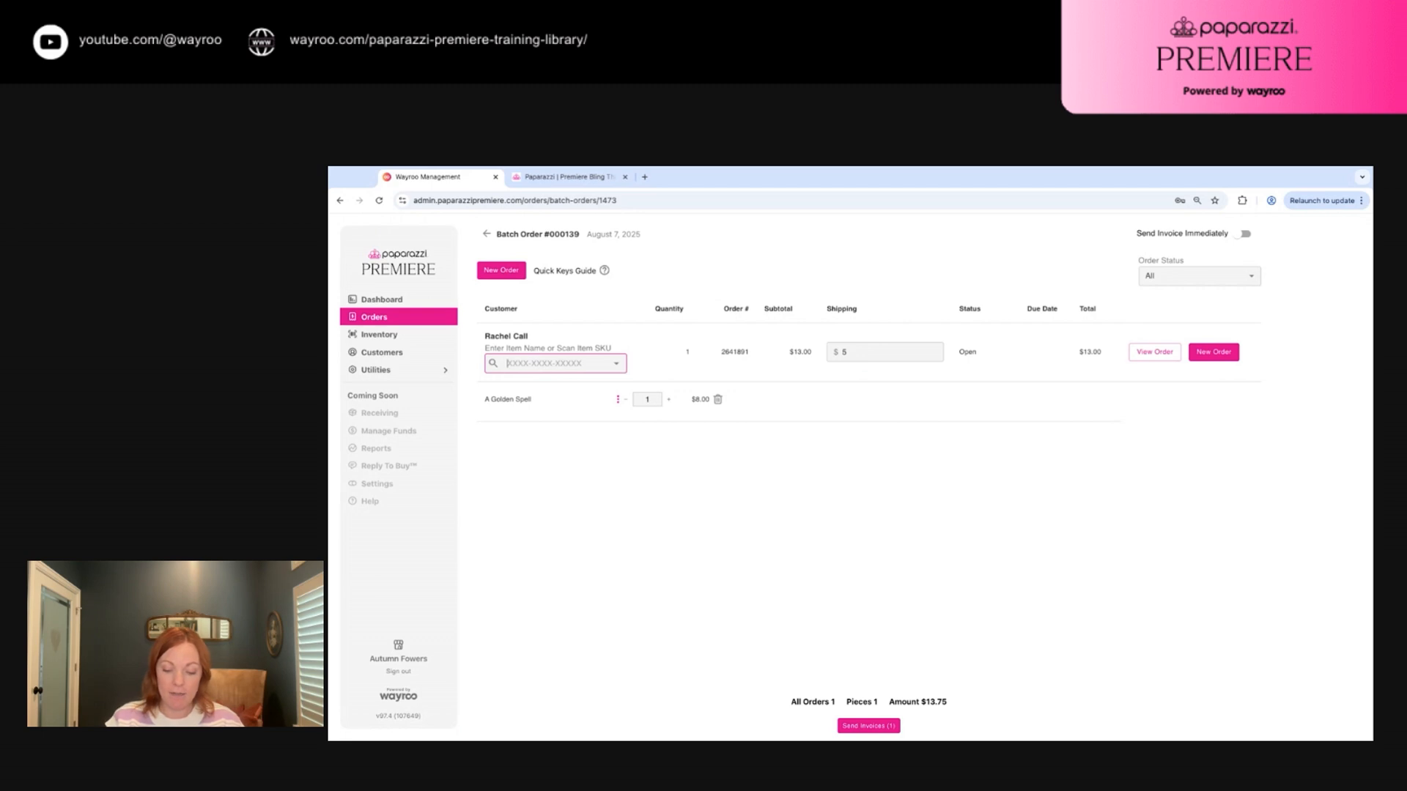
pyautogui.write('P9RE-SVXX-000XX')
pyautogui.press('Return')
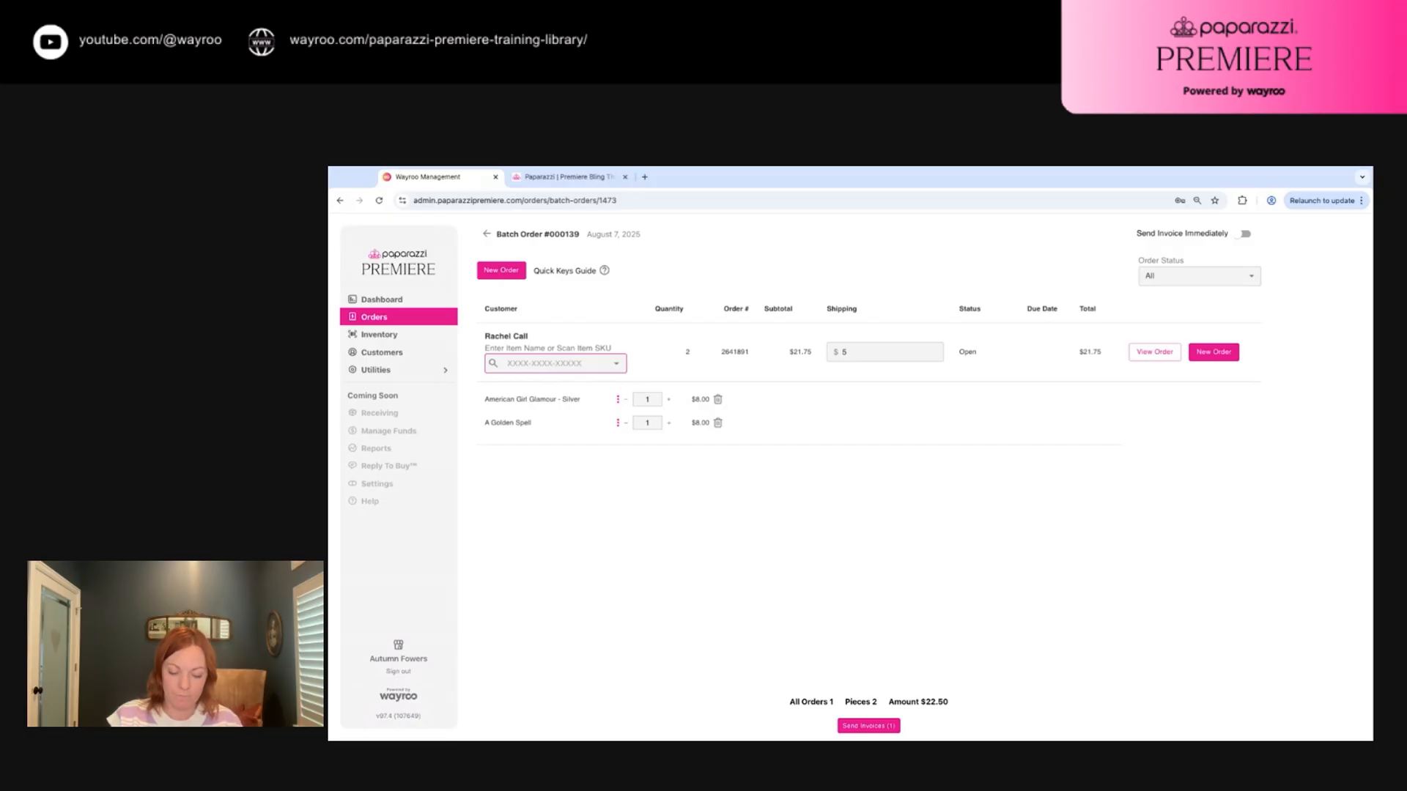
pyautogui.write('P5HO-GDXX-286XX')
pyautogui.press('Return')
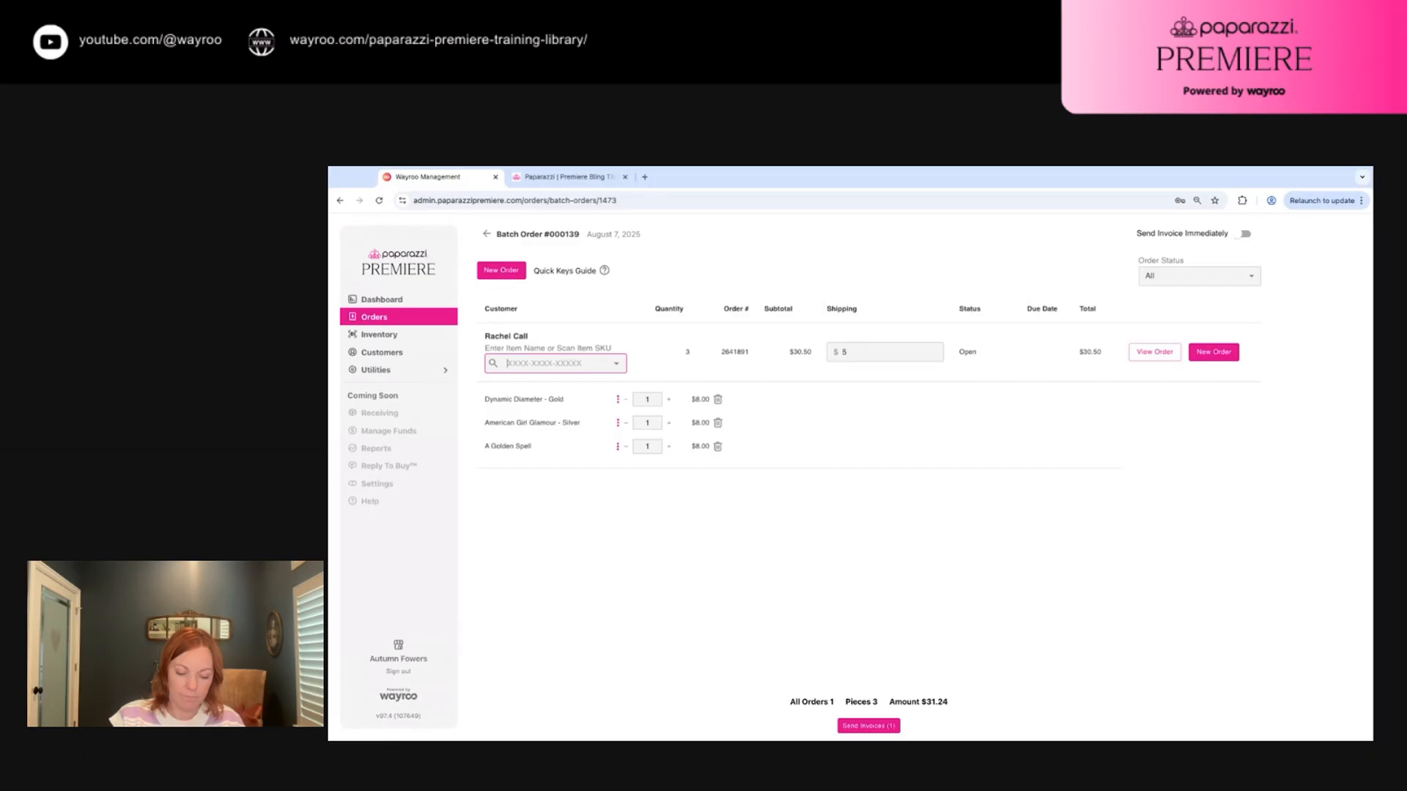
pyautogui.write('P2ST-PKXX-108XX')
pyautogui.press('Return')
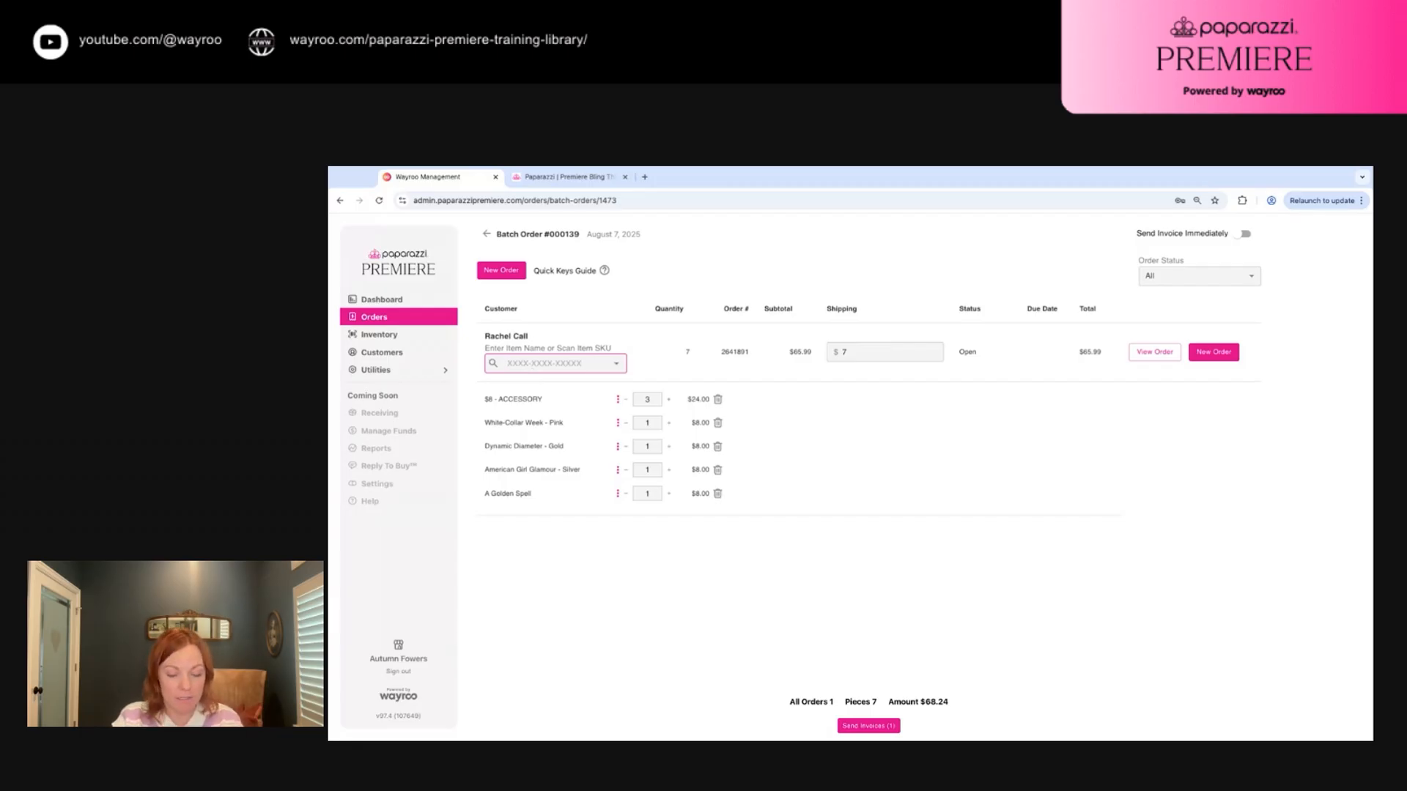
# Add two $35 Zi necklaces with quick-key z2, checking the Quick Keys Guide, for a $131.24 subtotal
pyautogui.write('z')
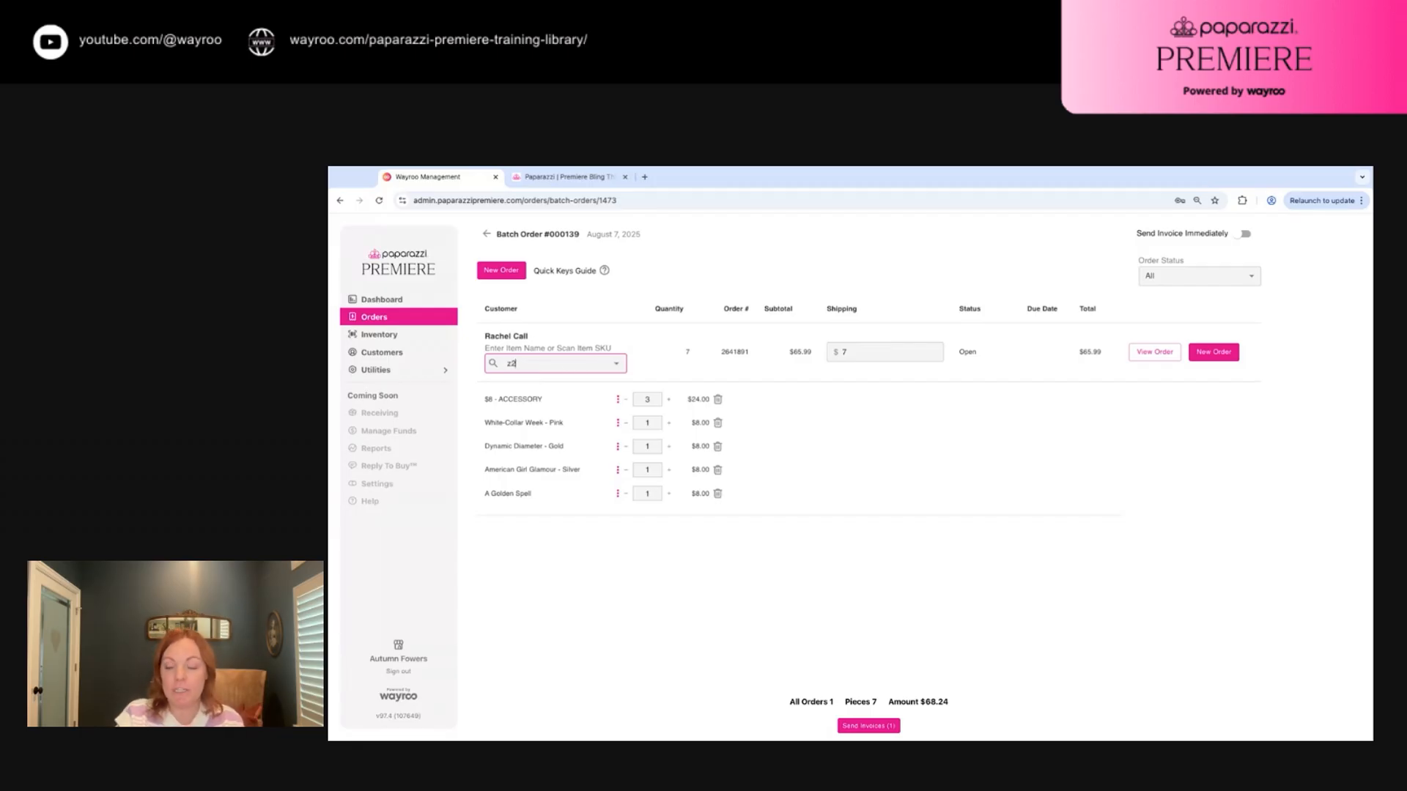
pyautogui.write('2')
pyautogui.press('Return')
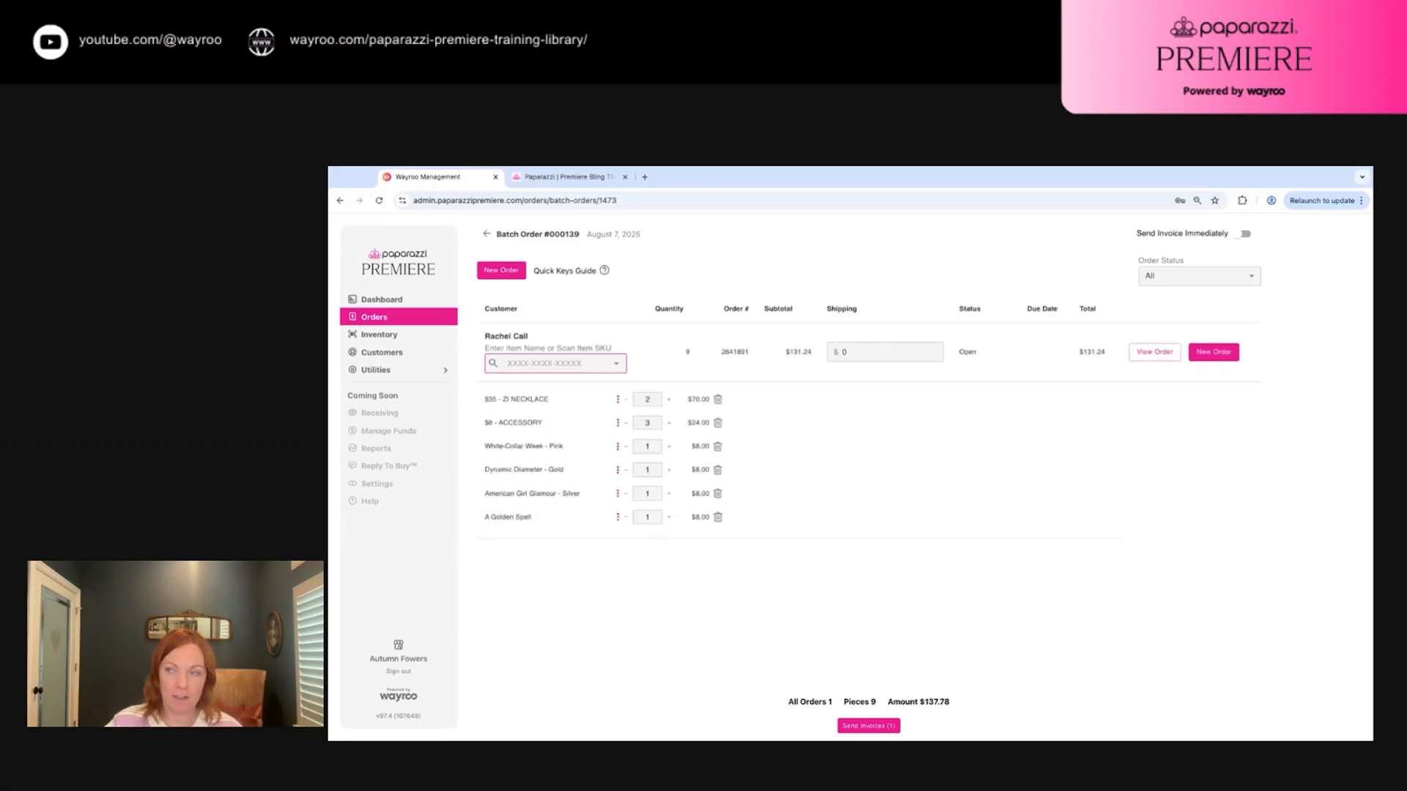
pyautogui.click(605, 271)
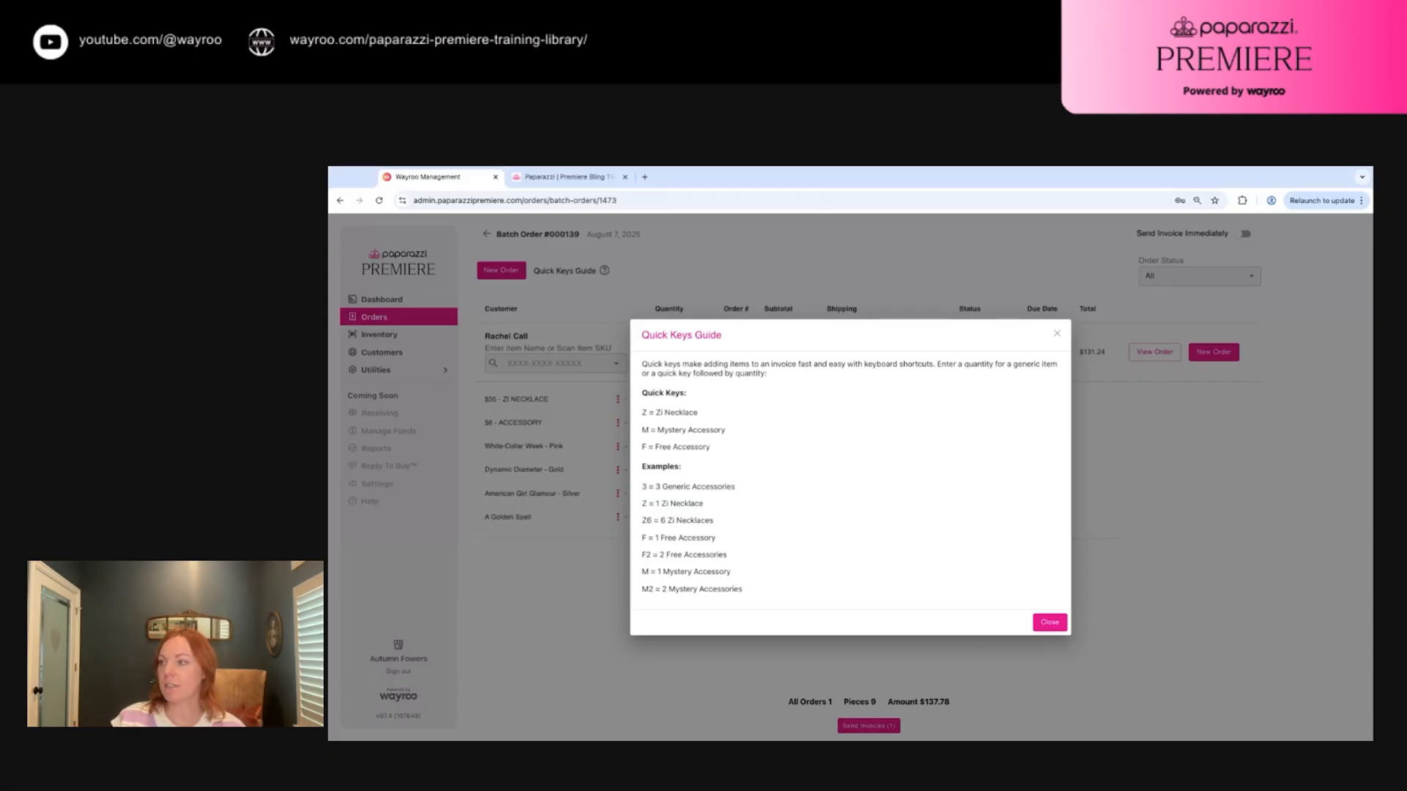
pyautogui.click(1050, 622)
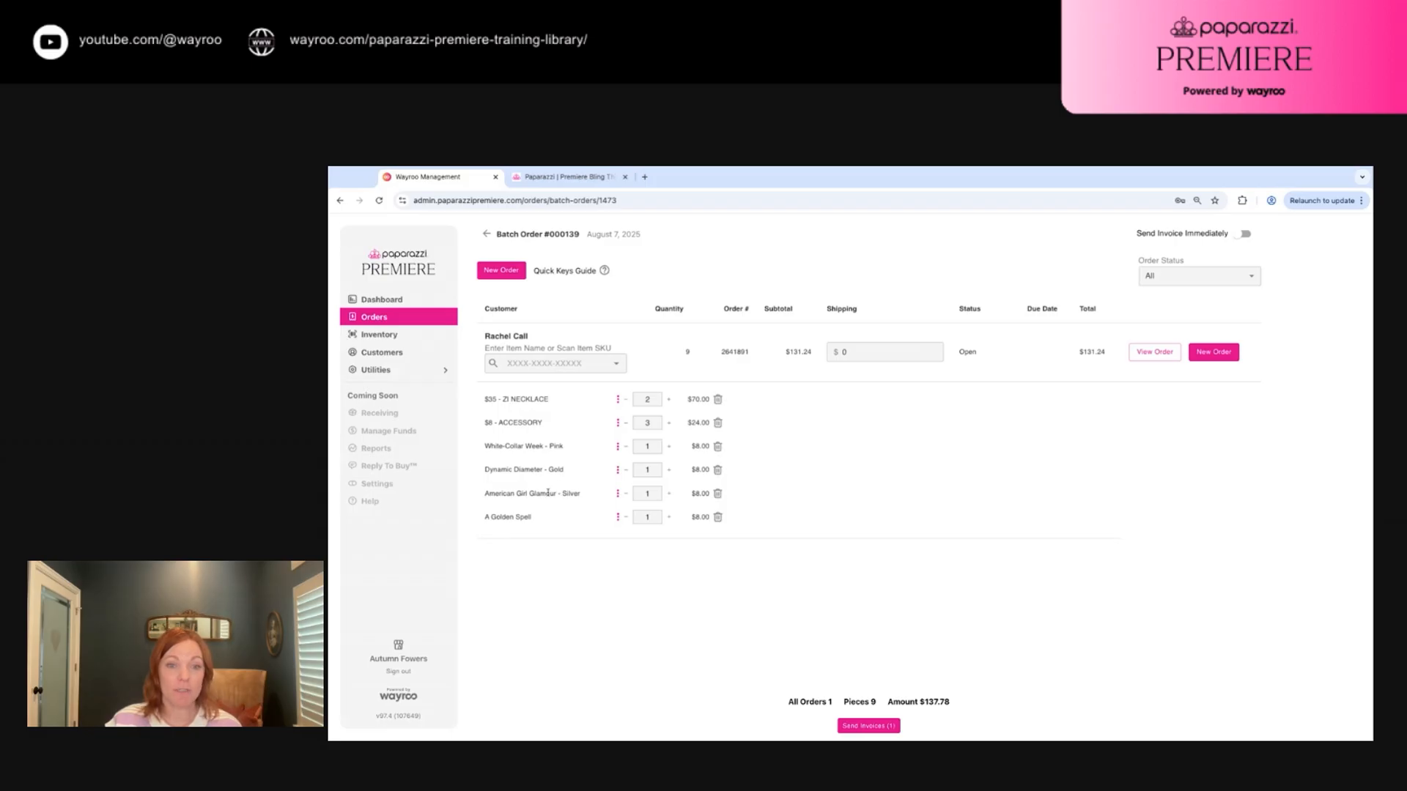
pyautogui.click(564, 362)
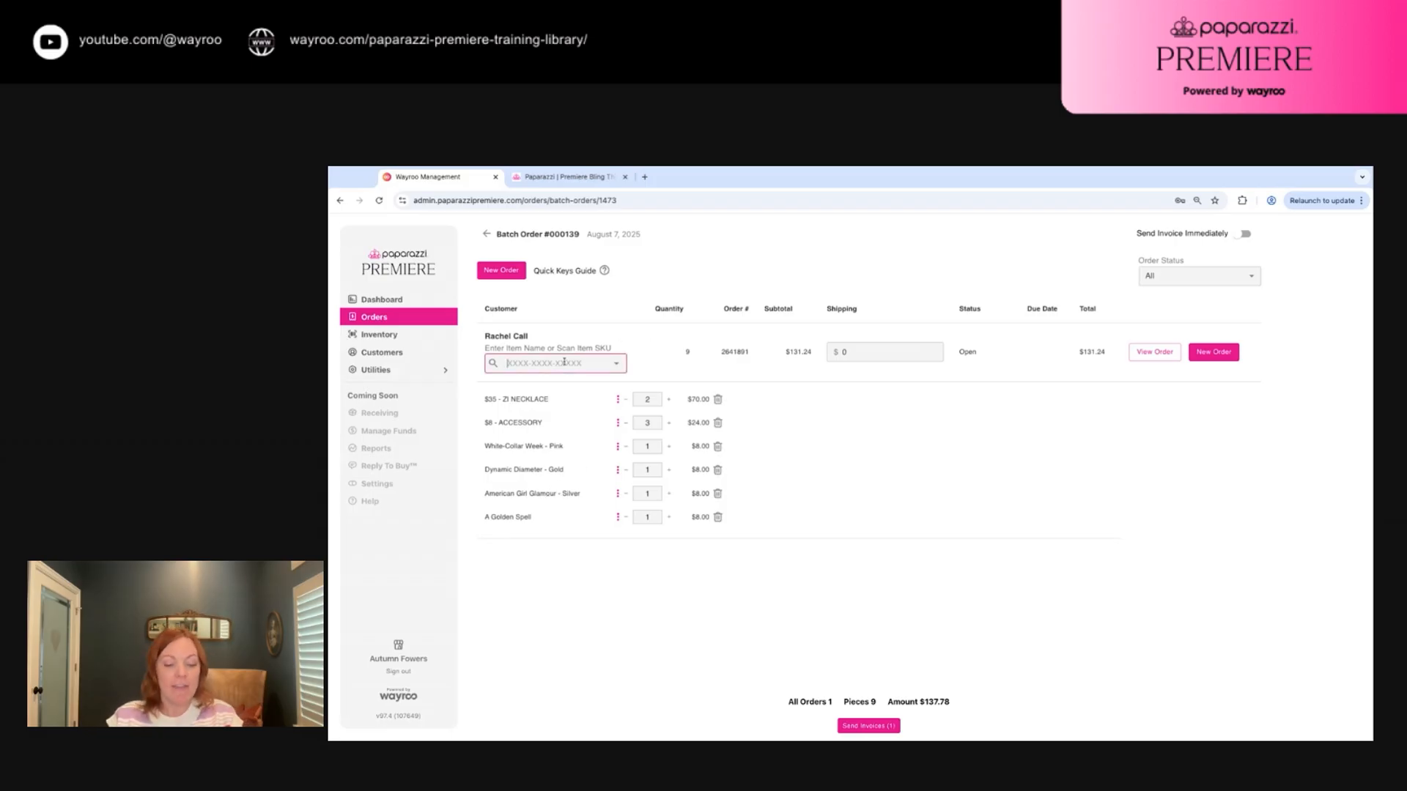
# Leave the order's shipping at $0 and add an empty order row for the next customer
pyautogui.press('Tab')
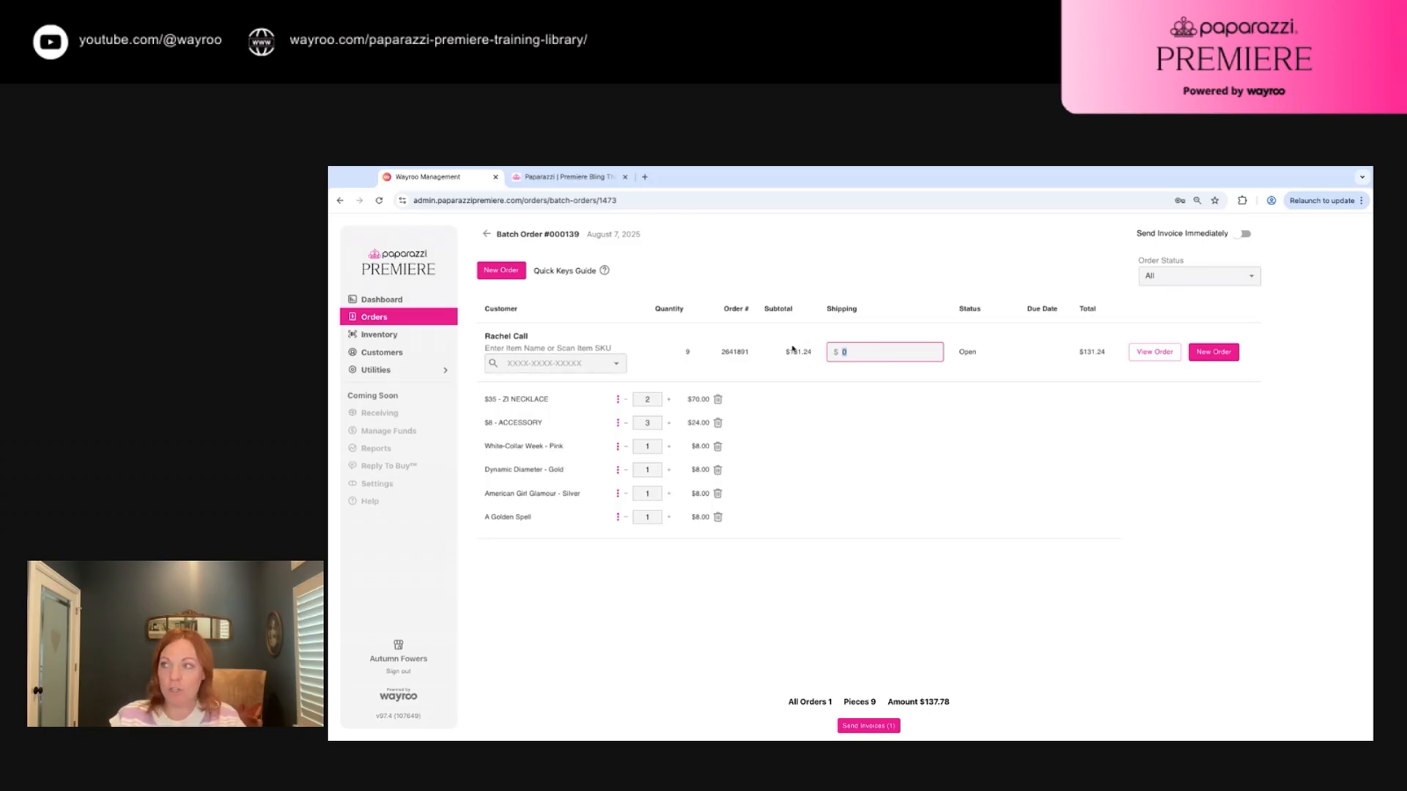
pyautogui.press('Tab')
pyautogui.press('Tab')
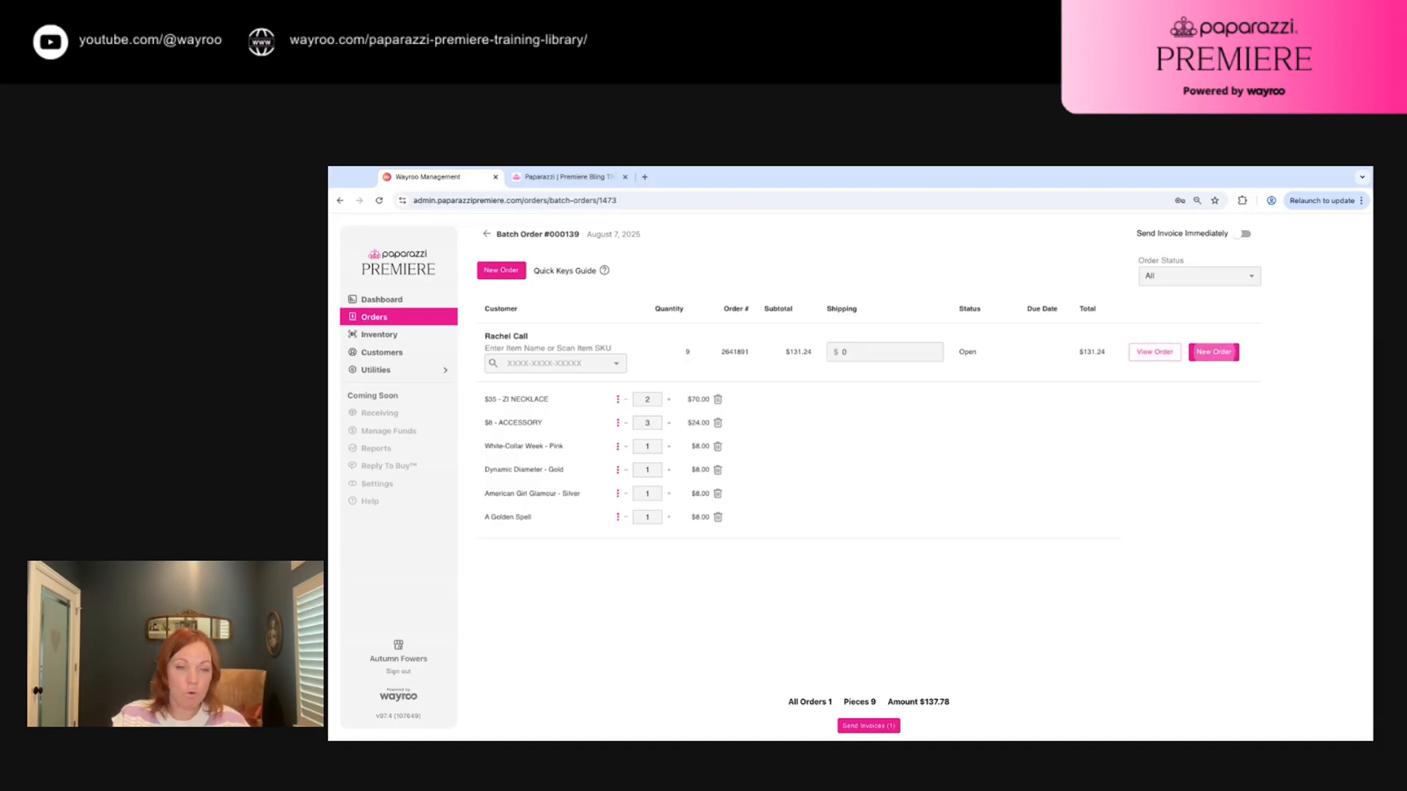
pyautogui.press('Return')
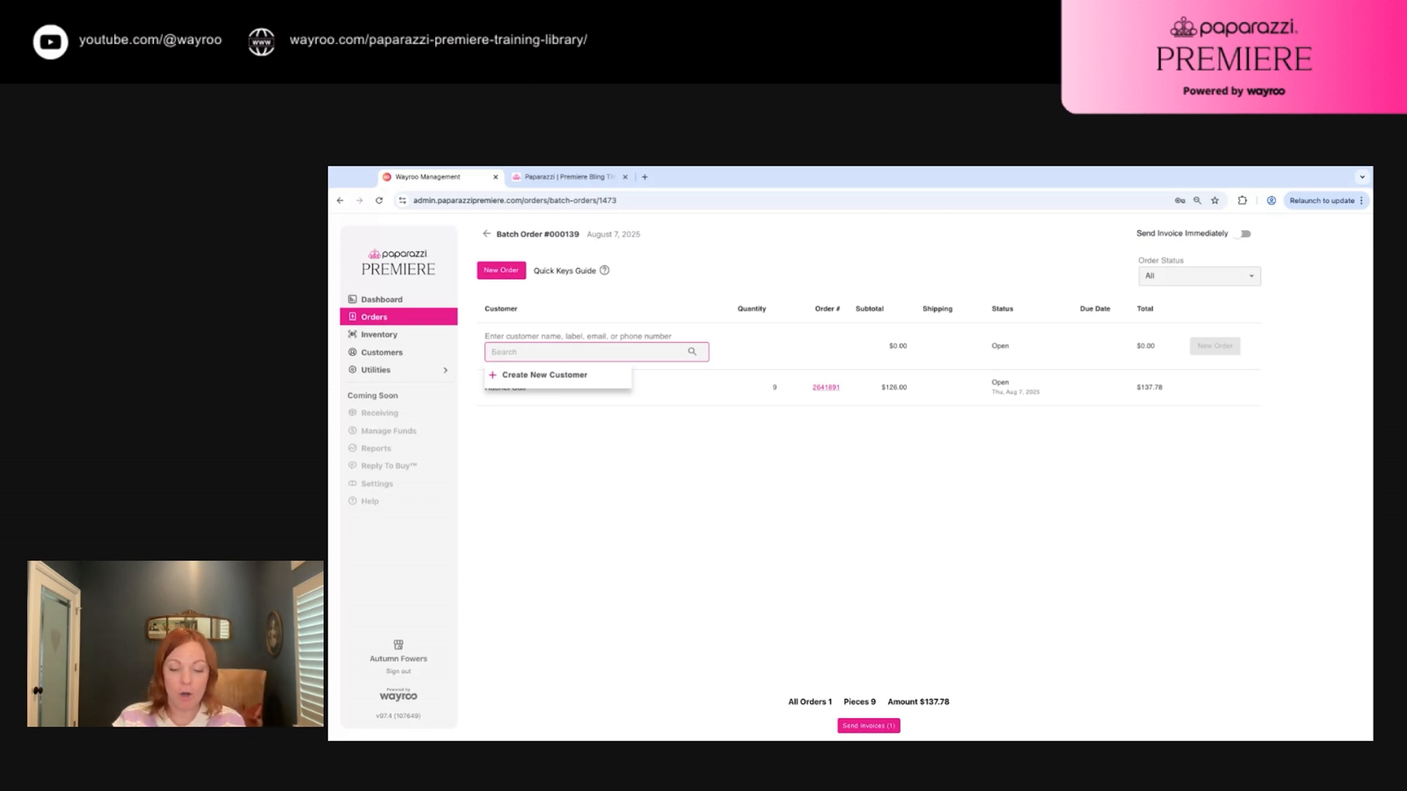
# Assign the typed customer and add Ropin Rodeo Queen - Silver and American Girl Glamour - Silver
pyautogui.press('Return')
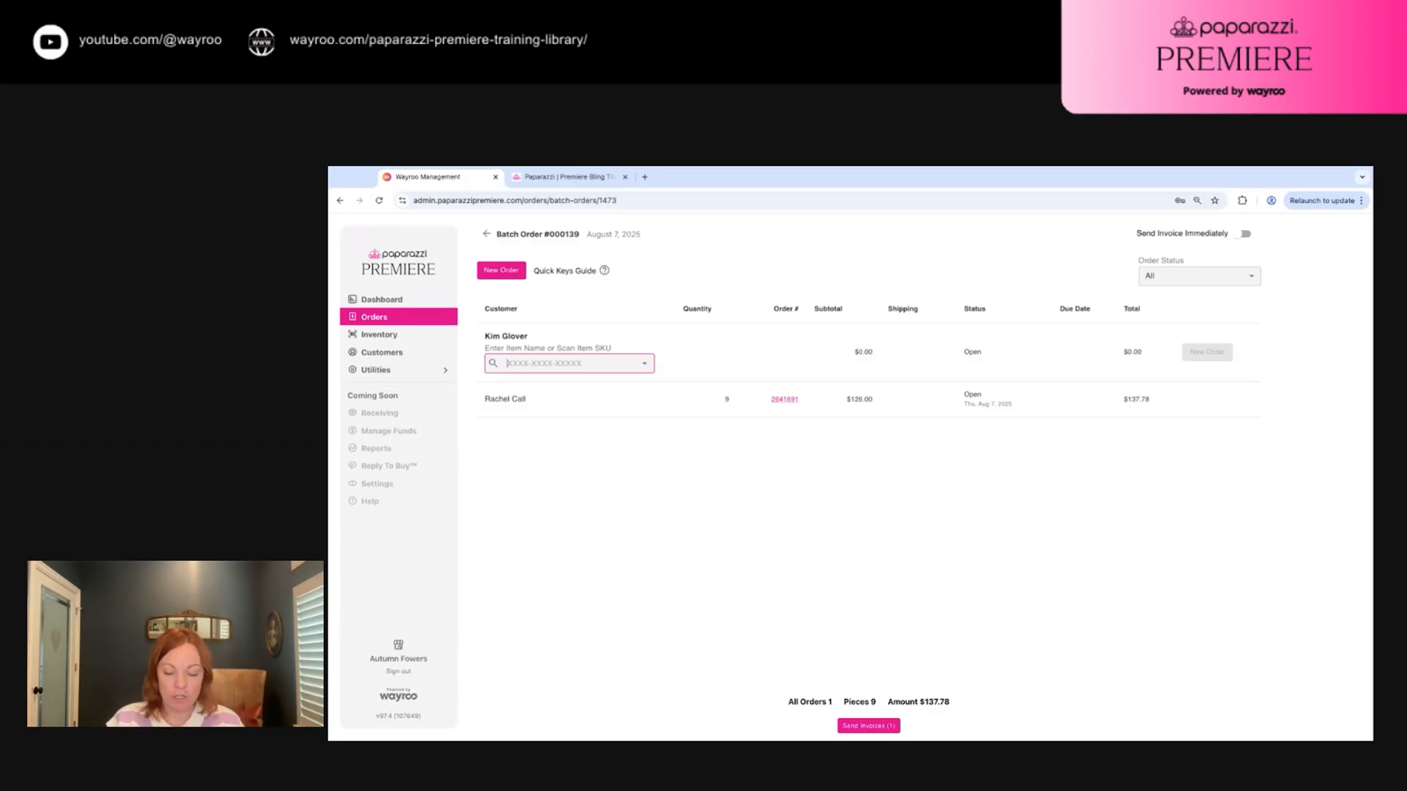
pyautogui.press('Return')
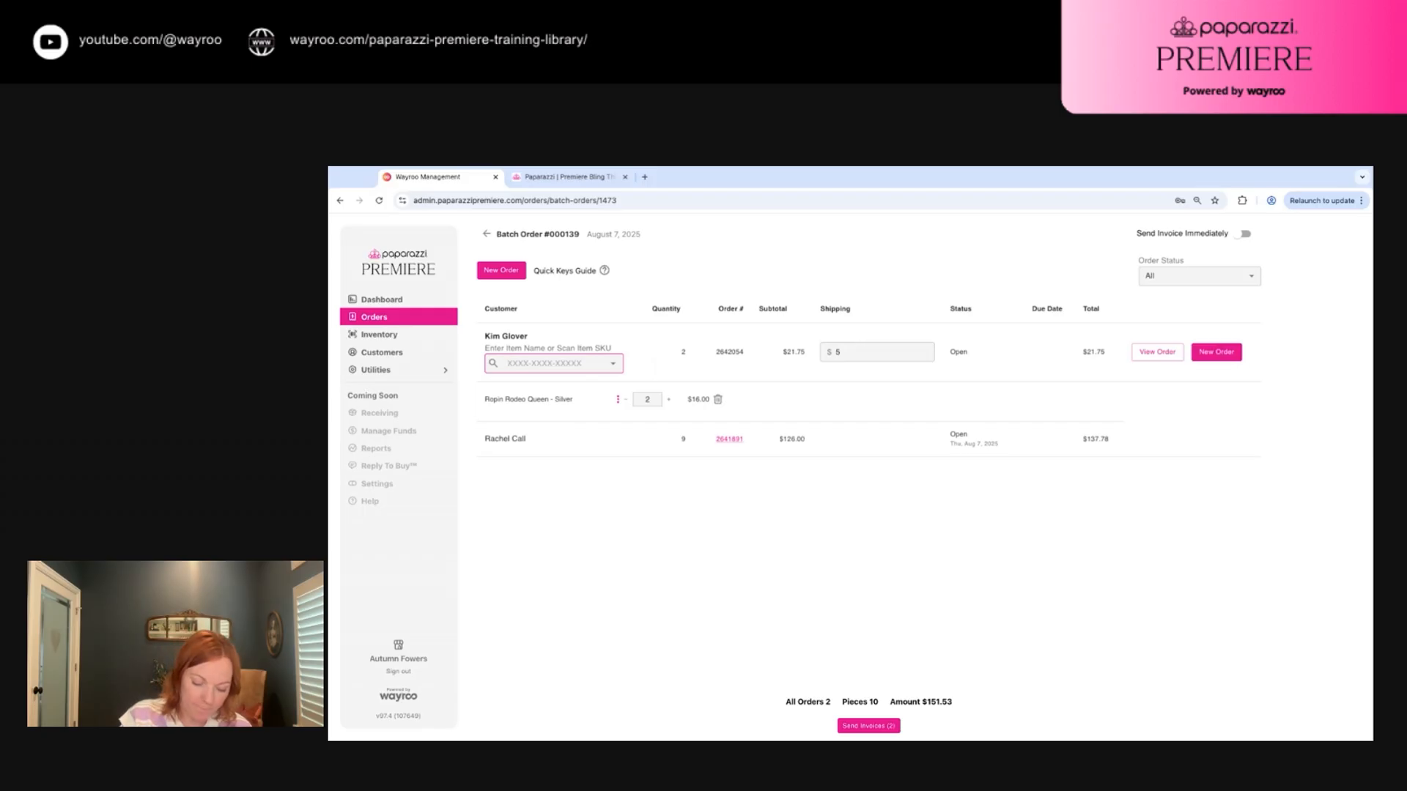
pyautogui.write('P')
pyautogui.press('Return')
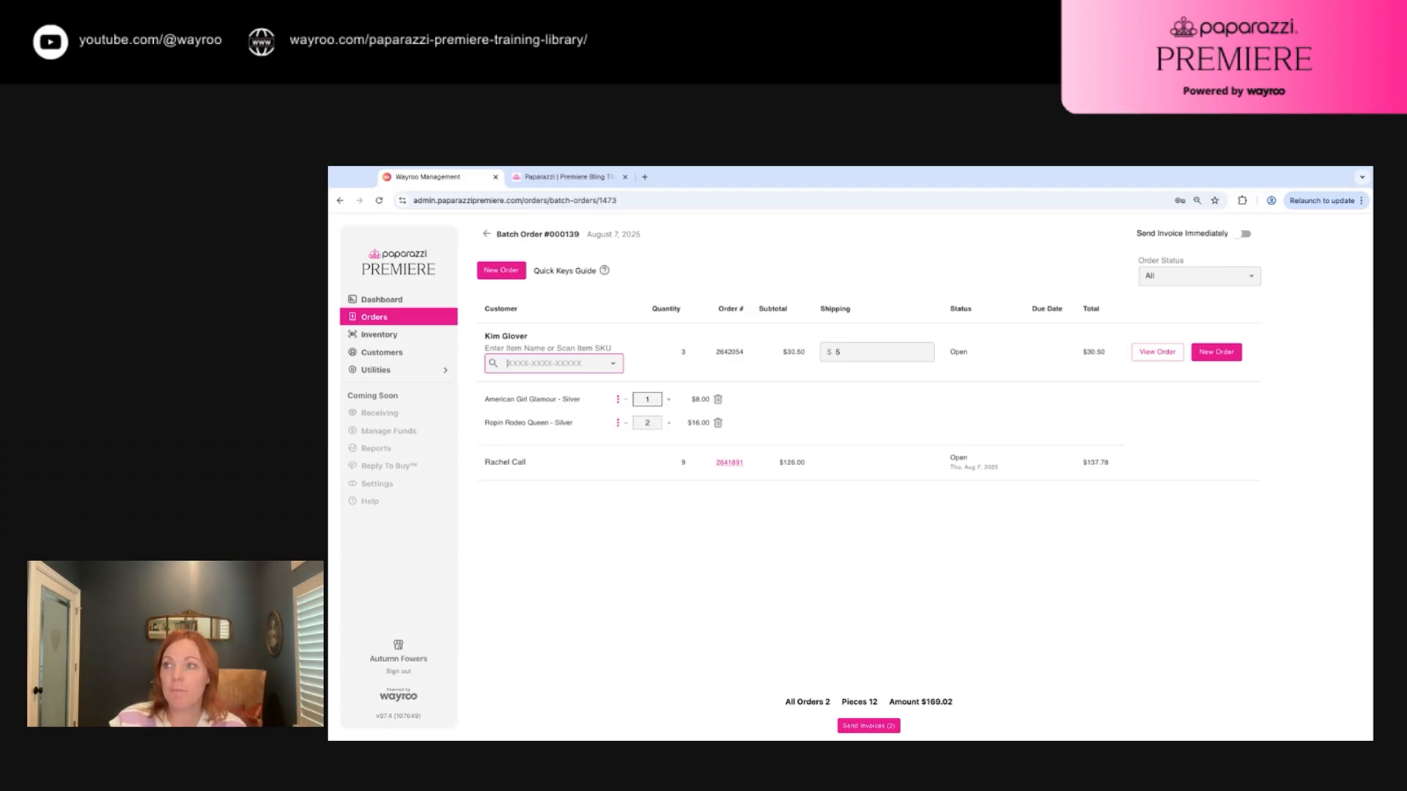
# Change the first item's quantity to 5, dismissing the giveaway option without applying it
pyautogui.doubleClick(647, 399)
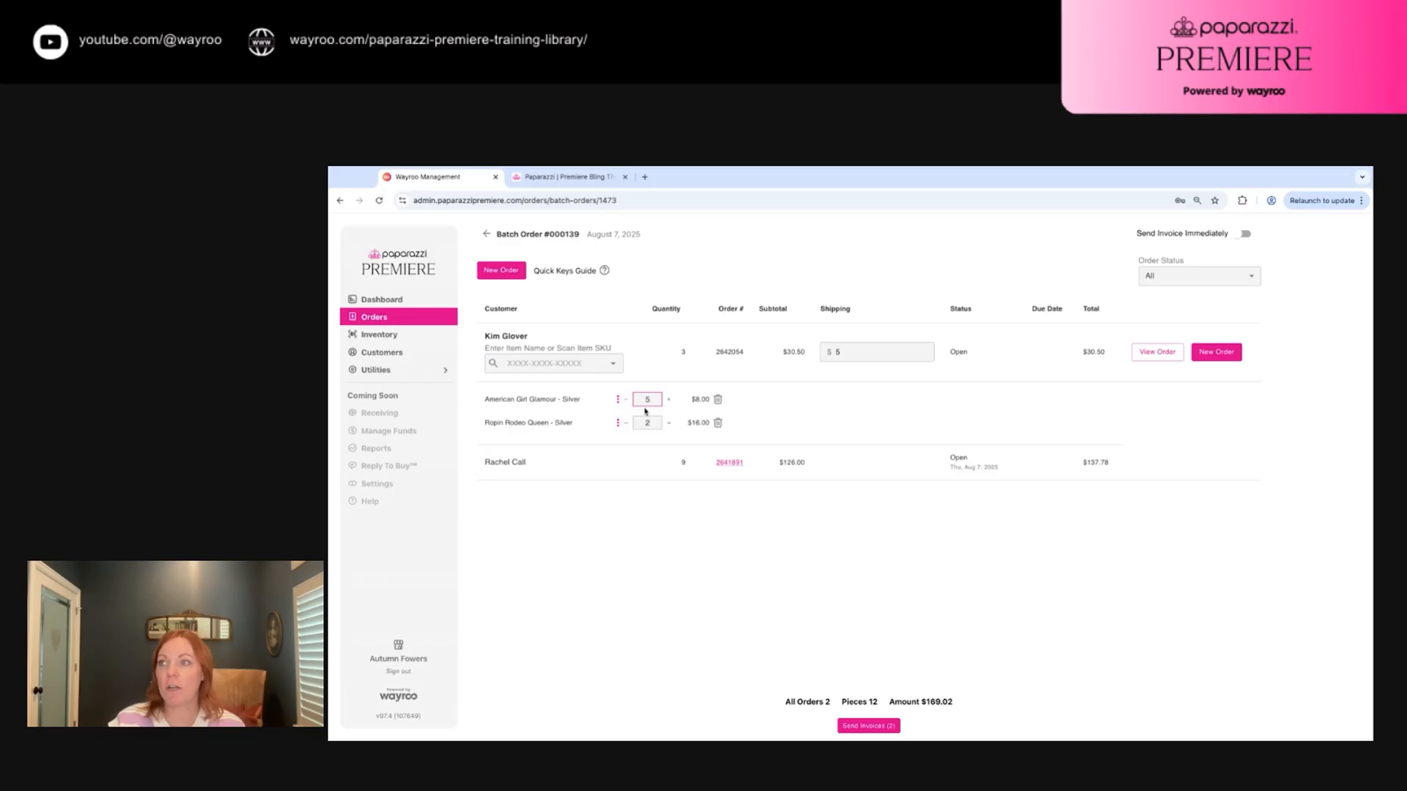
pyautogui.write('5')
pyautogui.press('Tab')
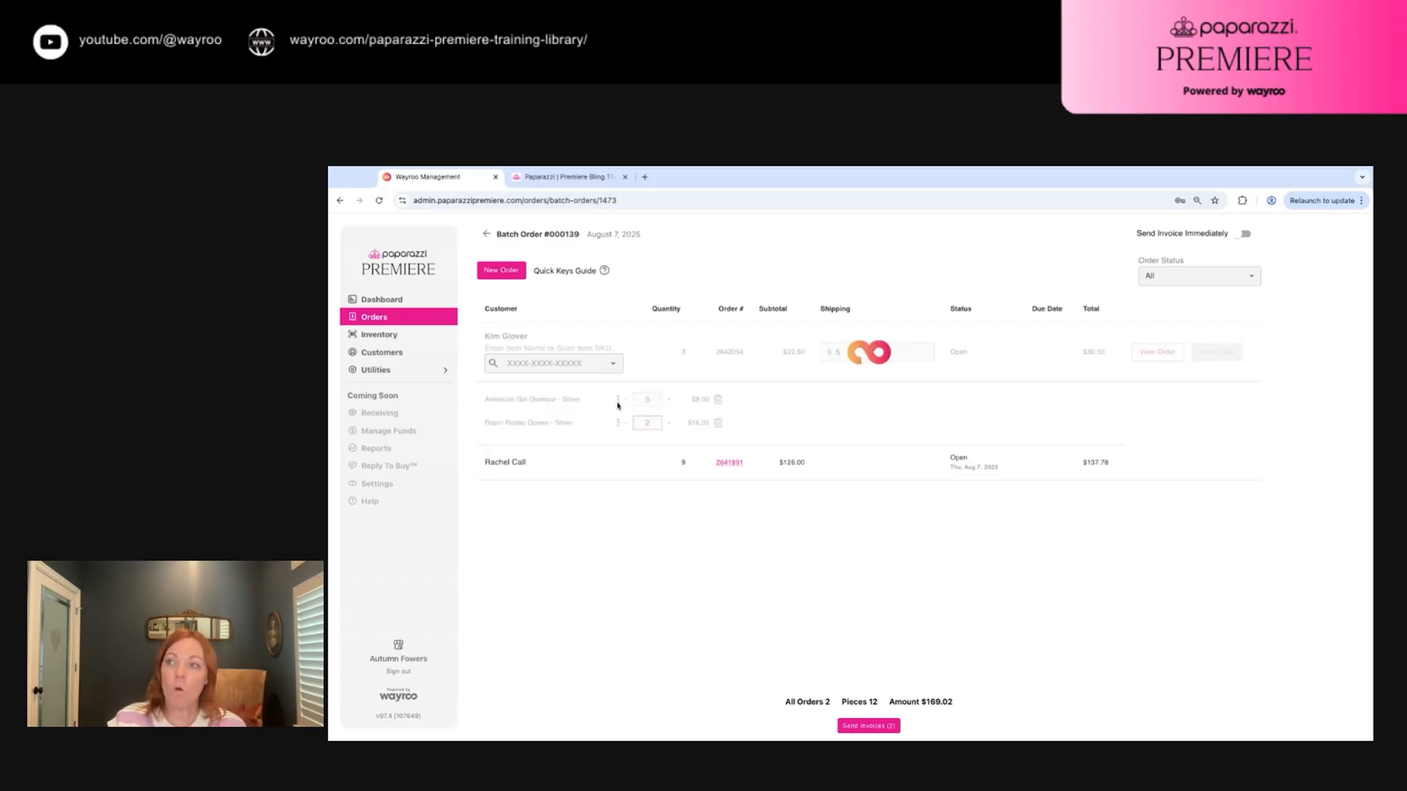
pyautogui.click(618, 400)
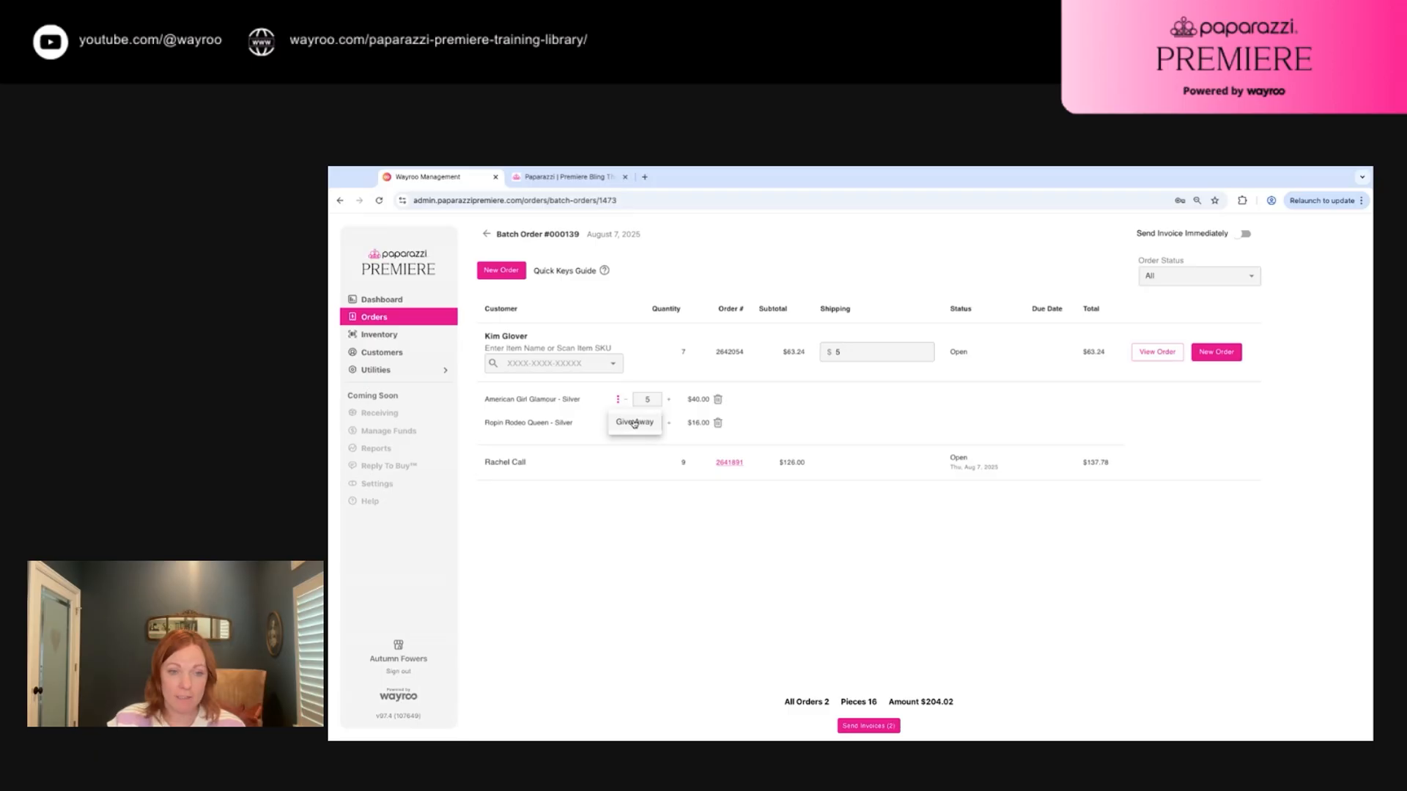
pyautogui.click(588, 428)
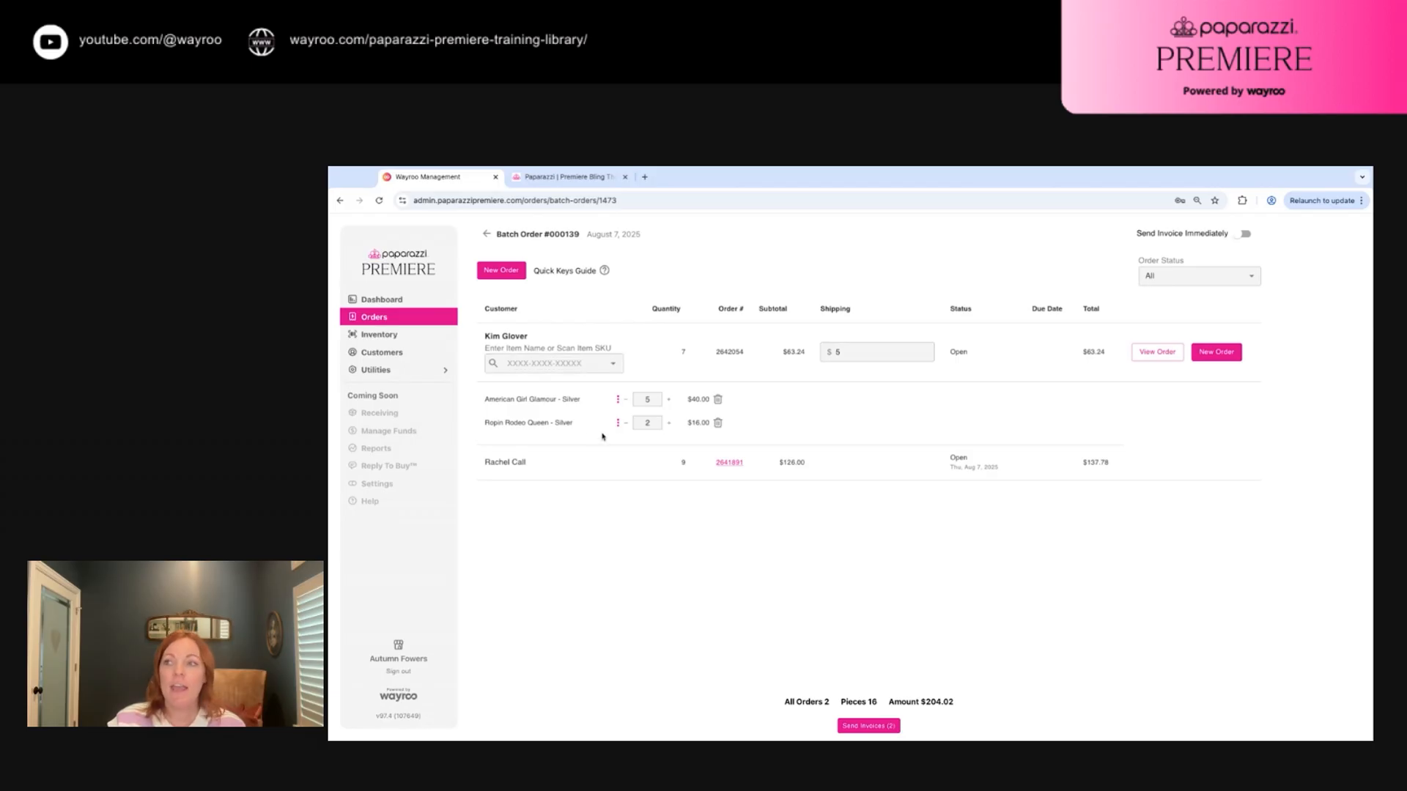
# Add the 'si' quick-key accessory, bringing the order to 8 pieces at $74.24
pyautogui.click(513, 365)
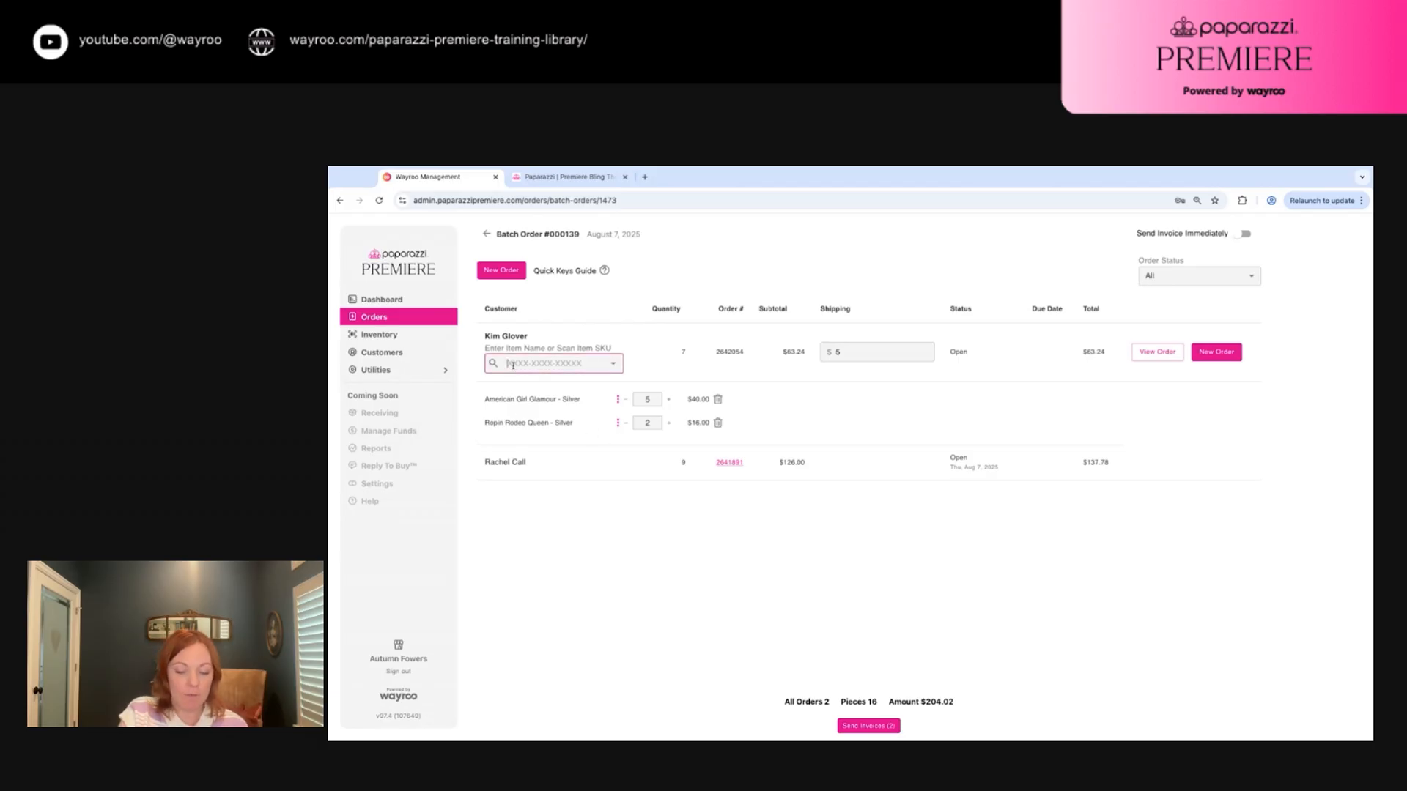
pyautogui.write('si')
pyautogui.press('Return')
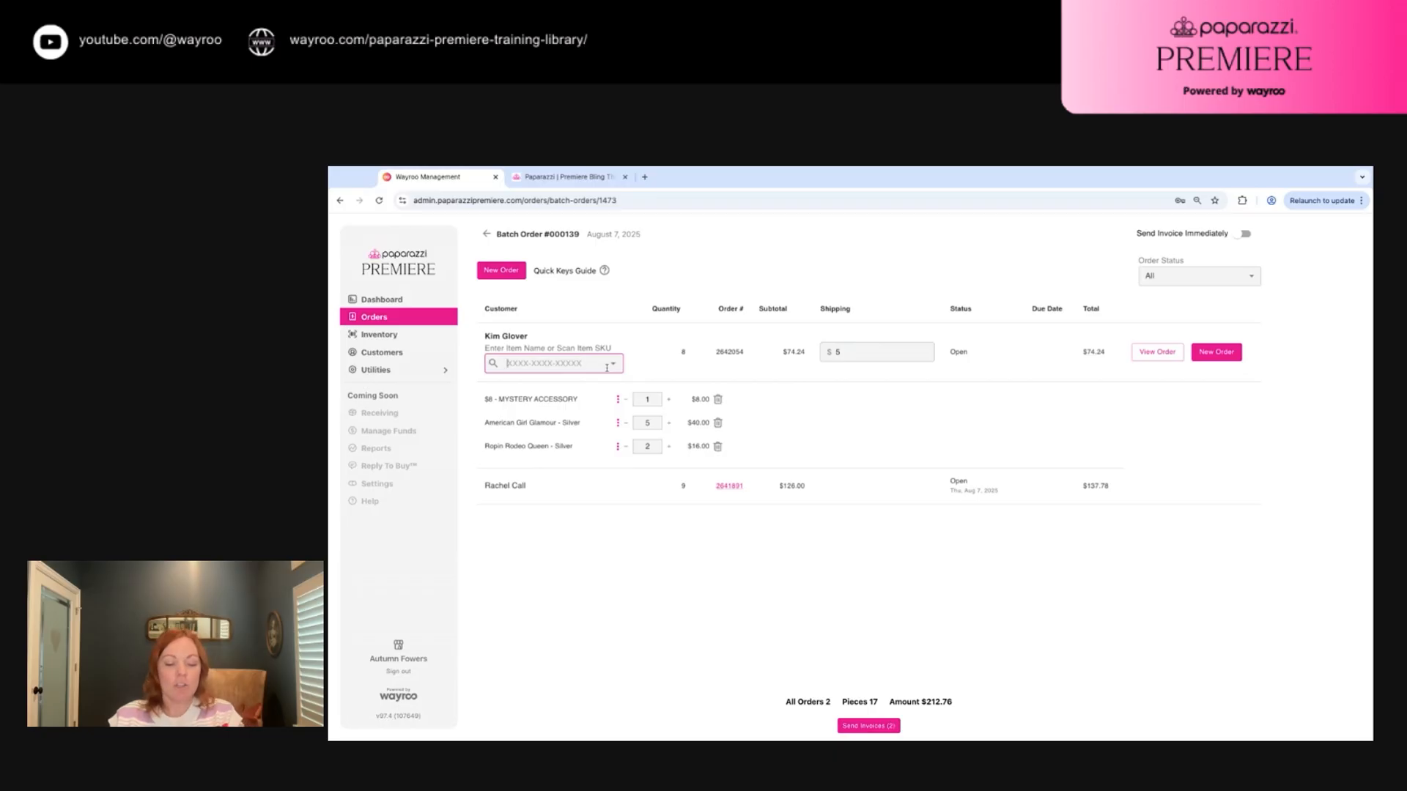
pyautogui.press('Tab')
pyautogui.press('Tab')
pyautogui.press('Tab')
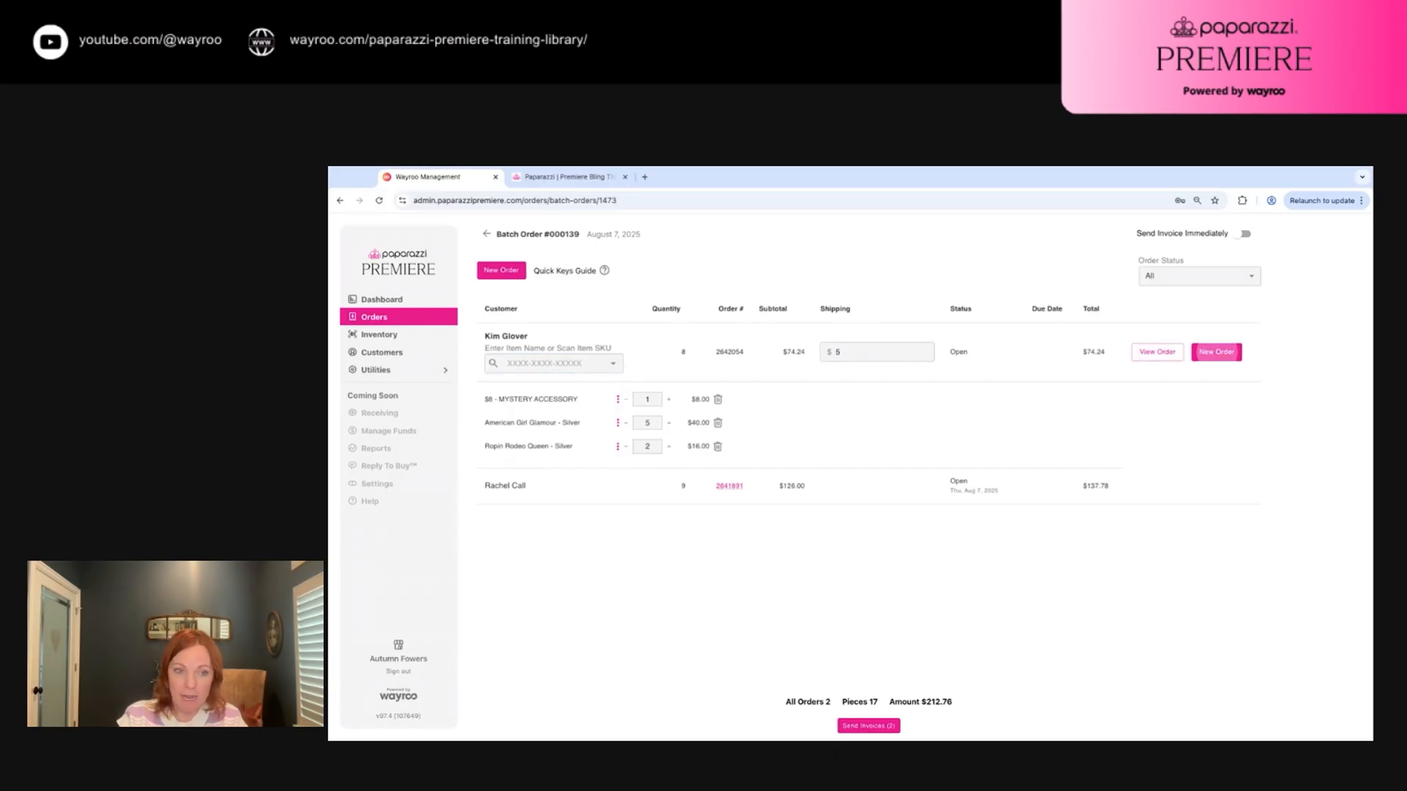
# Add a third order for the scanned customer label with quick-key 20 accessories, then open a new row
pyautogui.press('Return')
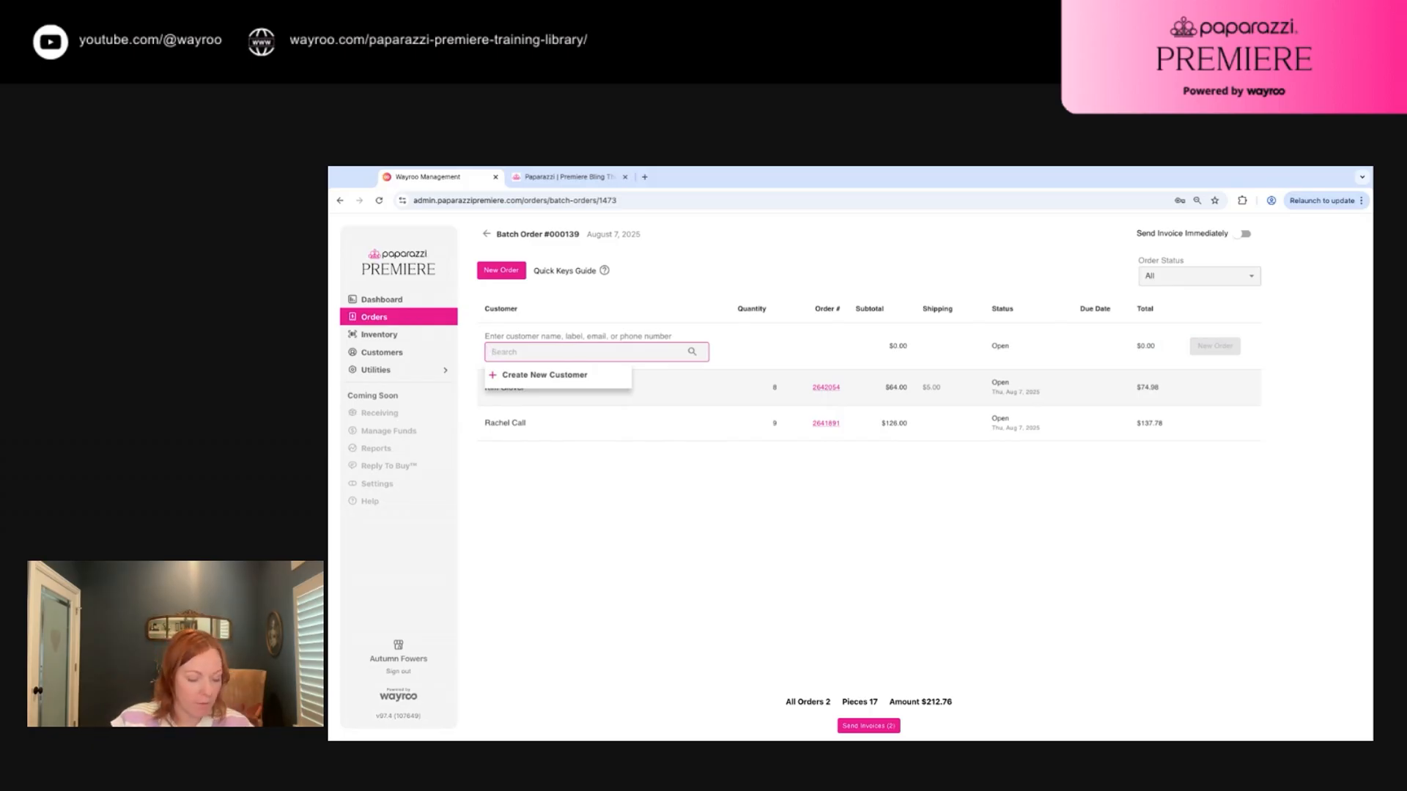
pyautogui.write('000000000000')
pyautogui.press('Return')
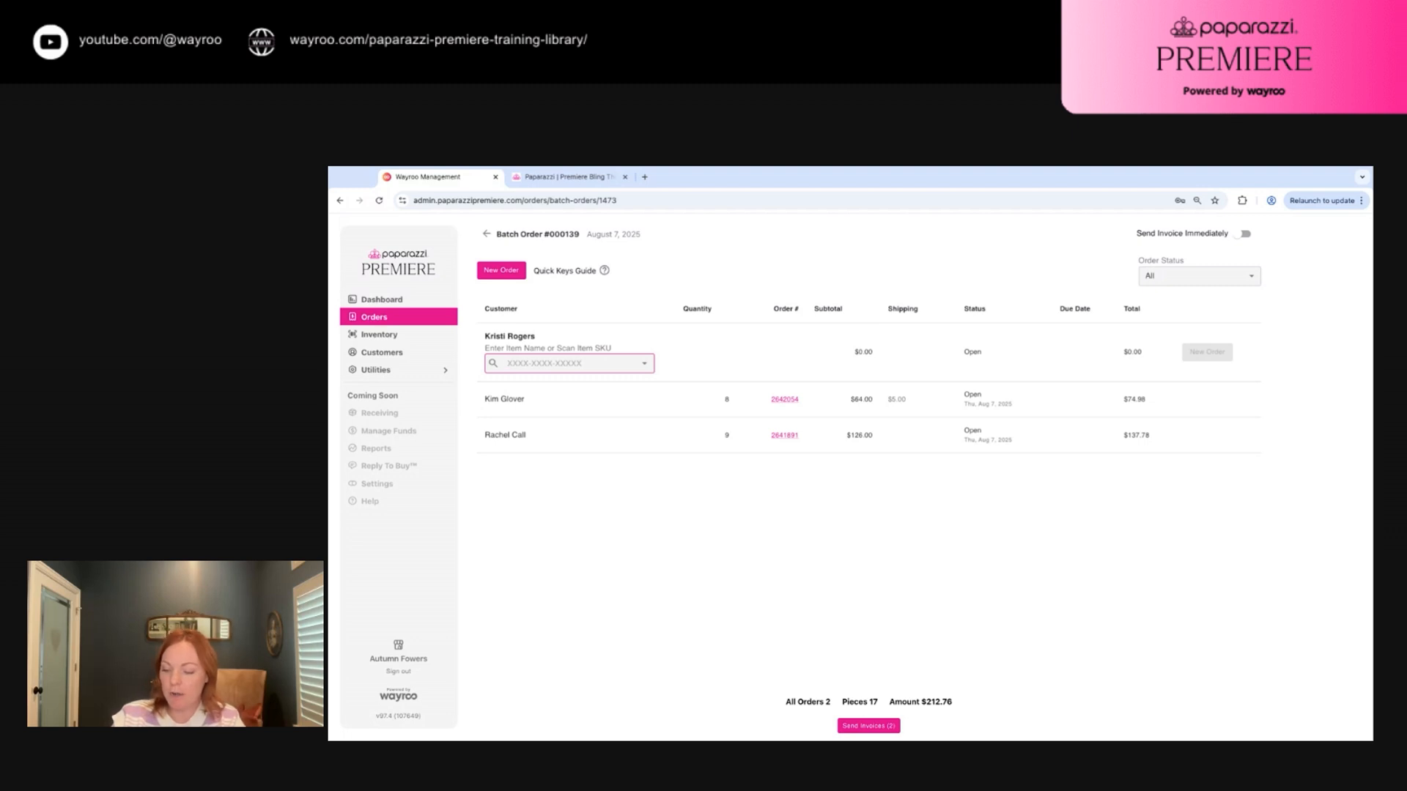
pyautogui.write('20')
pyautogui.press('Return')
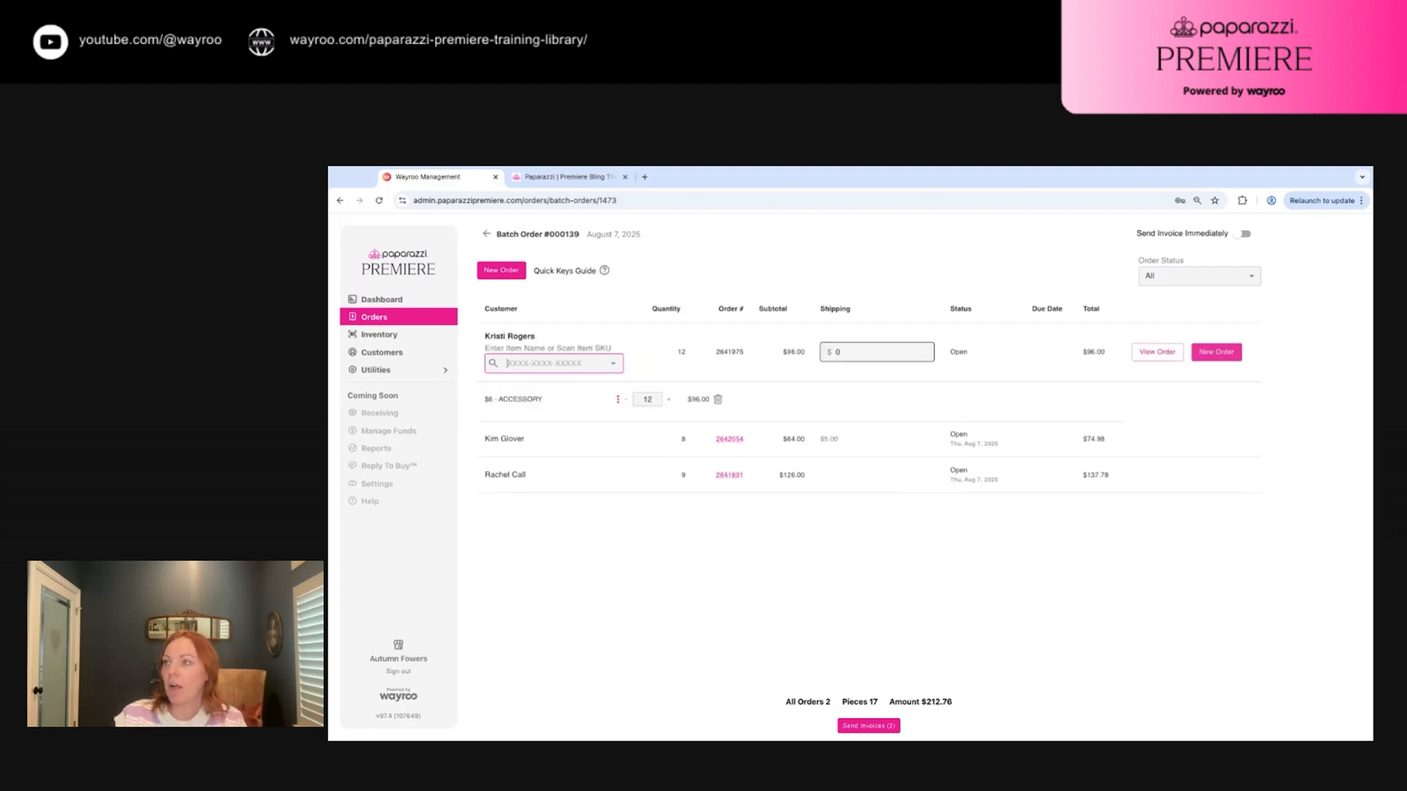
pyautogui.press('Tab')
pyautogui.press('Tab')
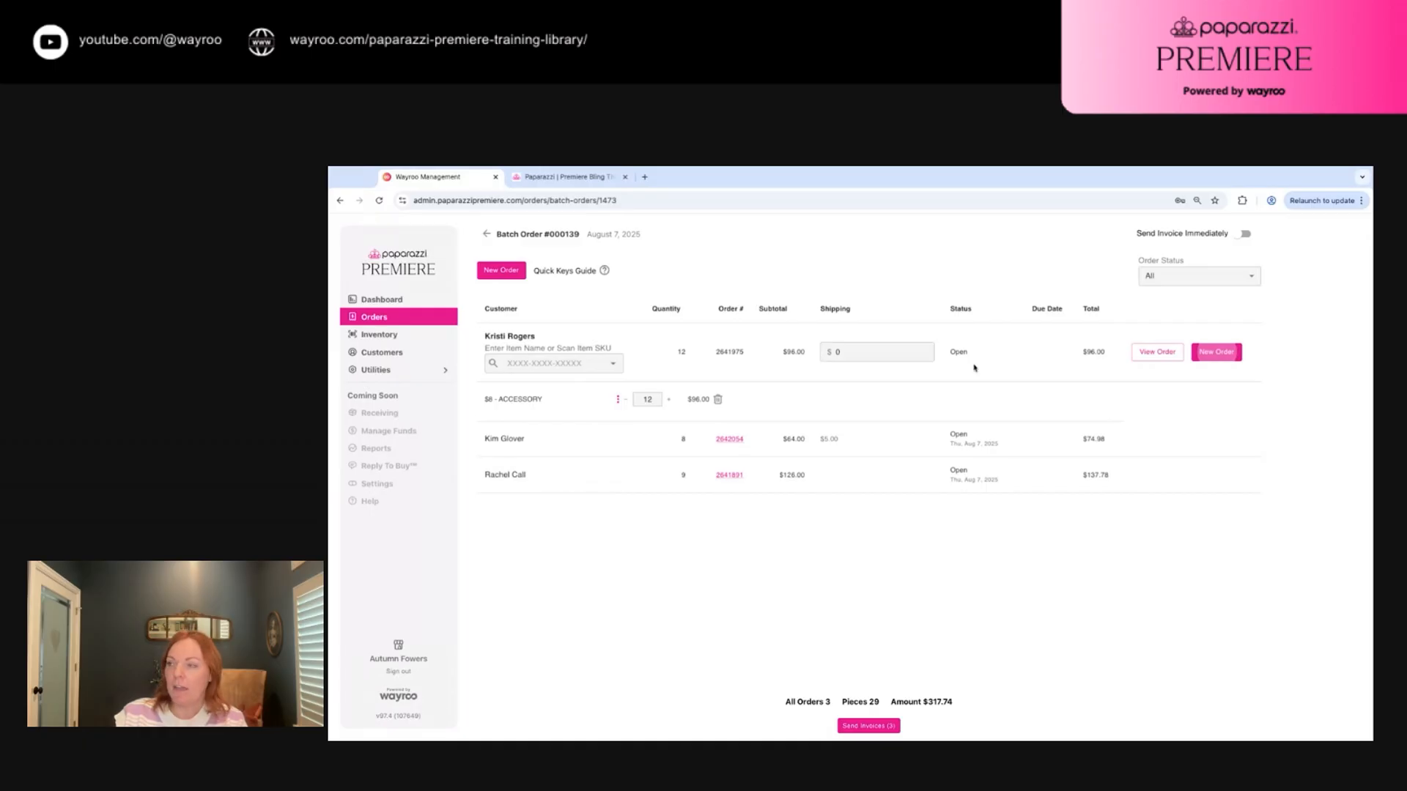
pyautogui.press('Return')
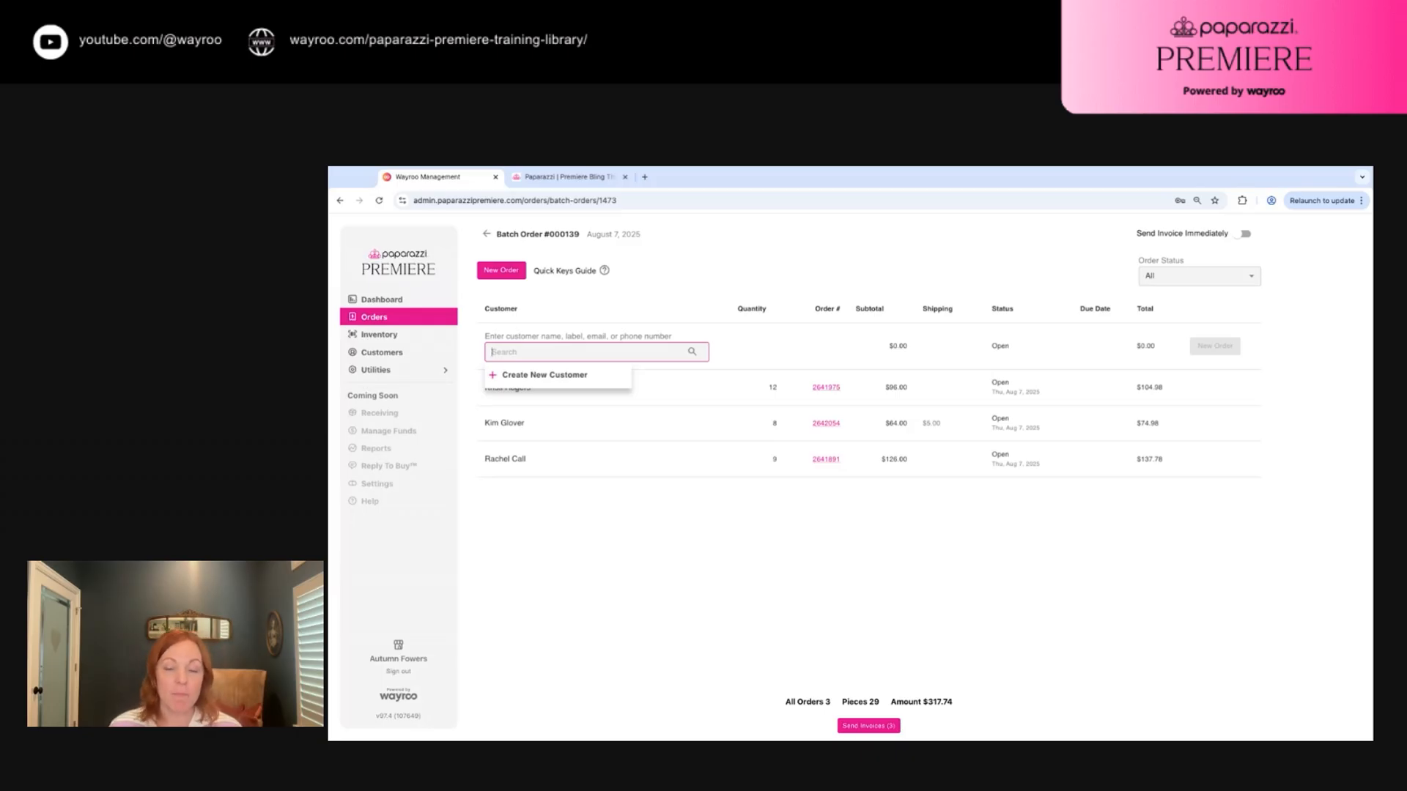
# Turn on Send Invoice Immediately and create a new order for the searched fourth customer
pyautogui.click(1240, 234)
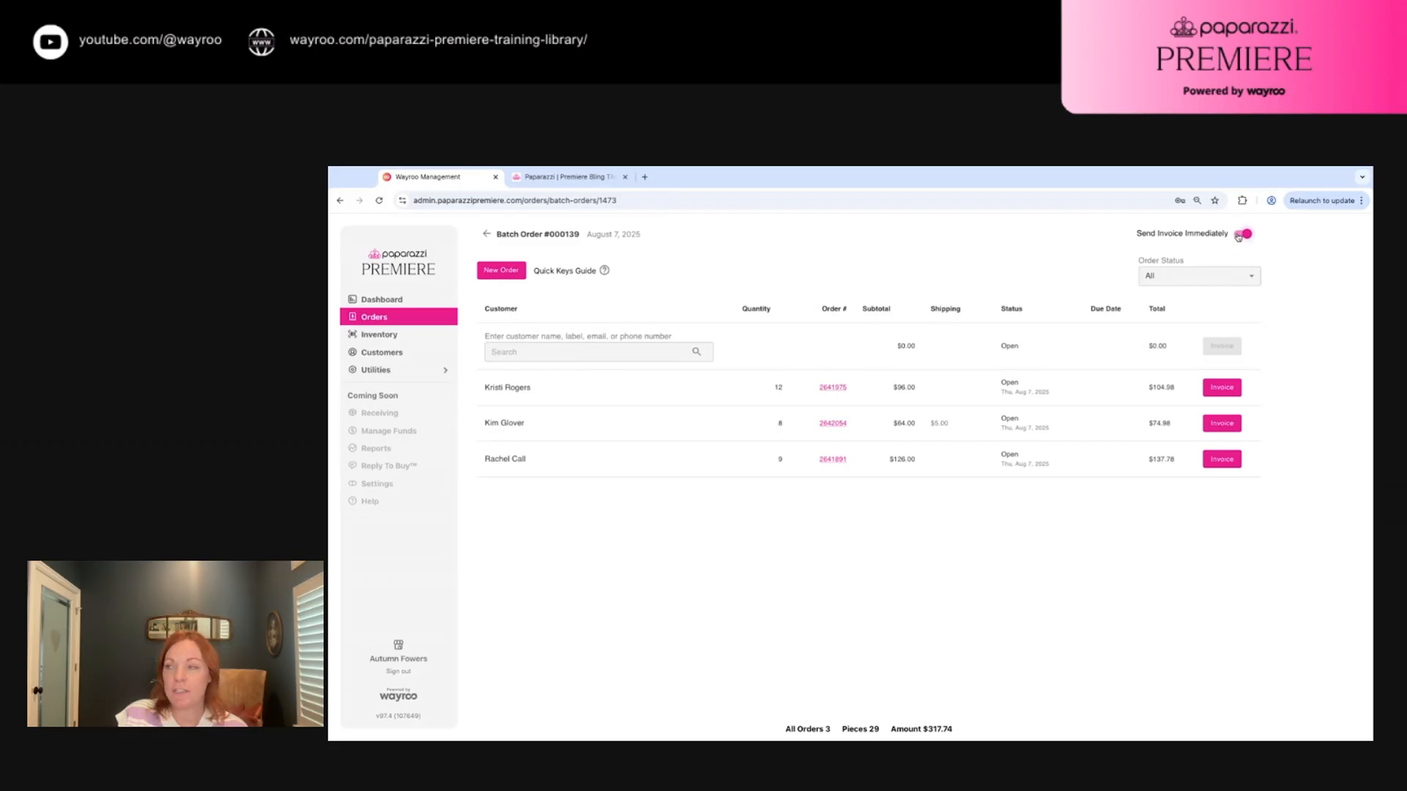
pyautogui.click(546, 352)
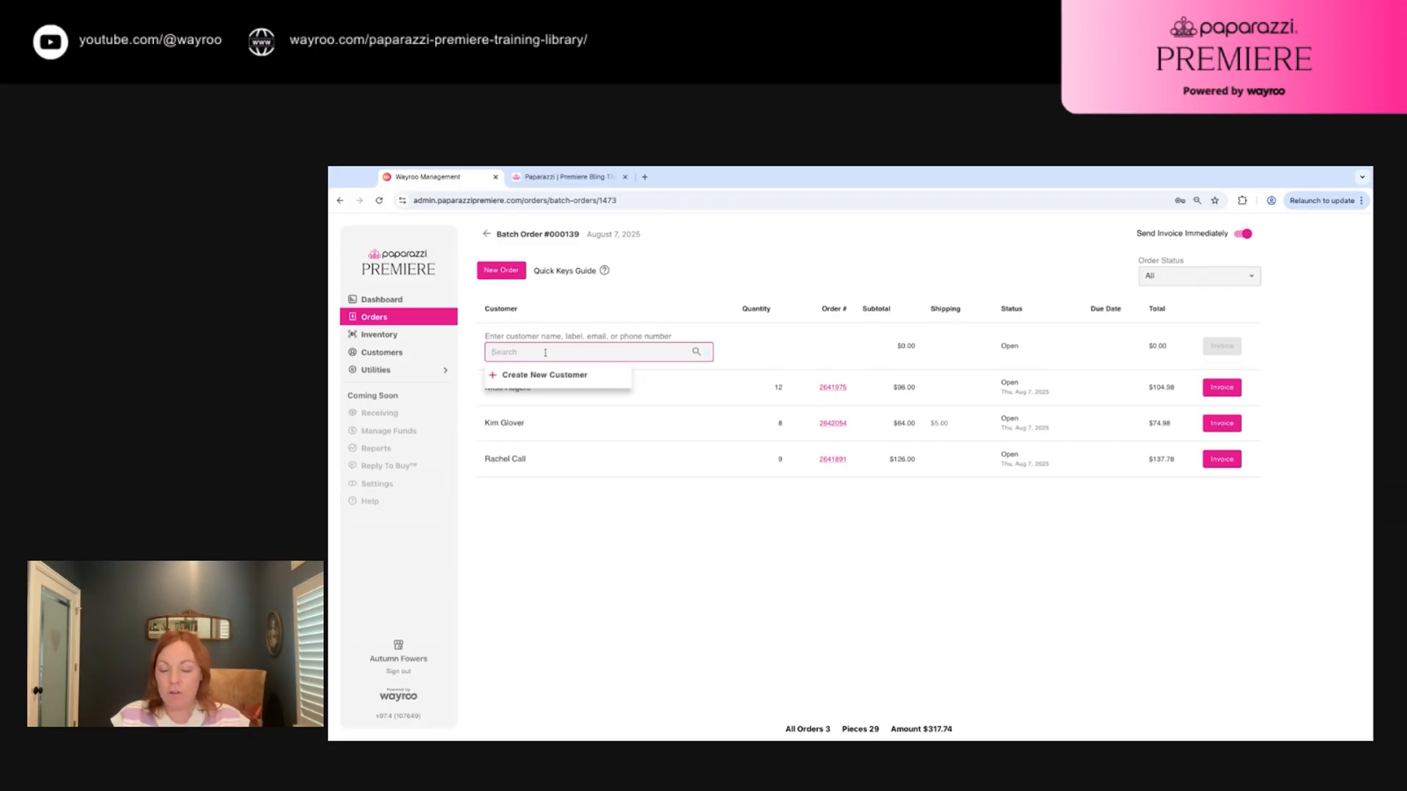
pyautogui.write('Autumn')
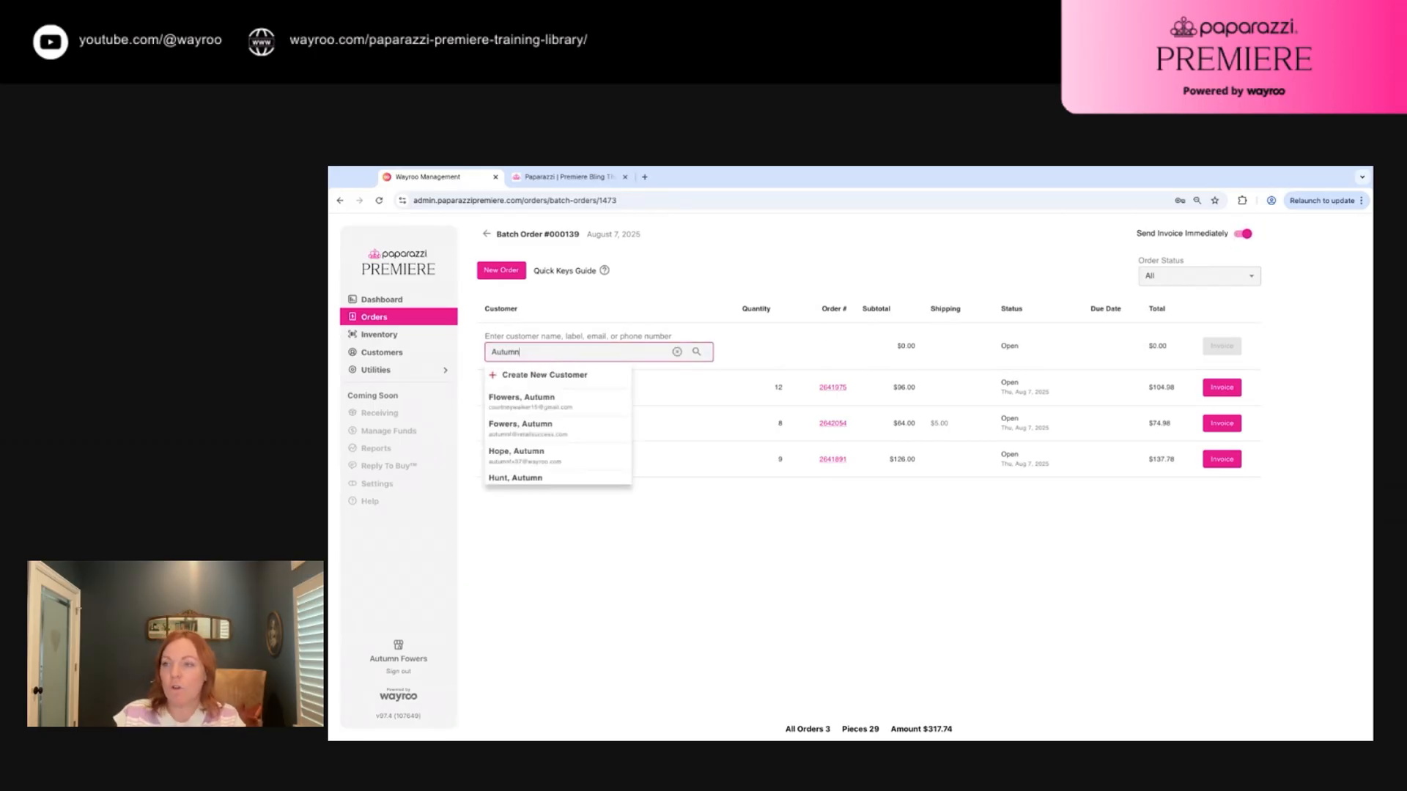
pyautogui.click(532, 452)
pyautogui.click(948, 538)
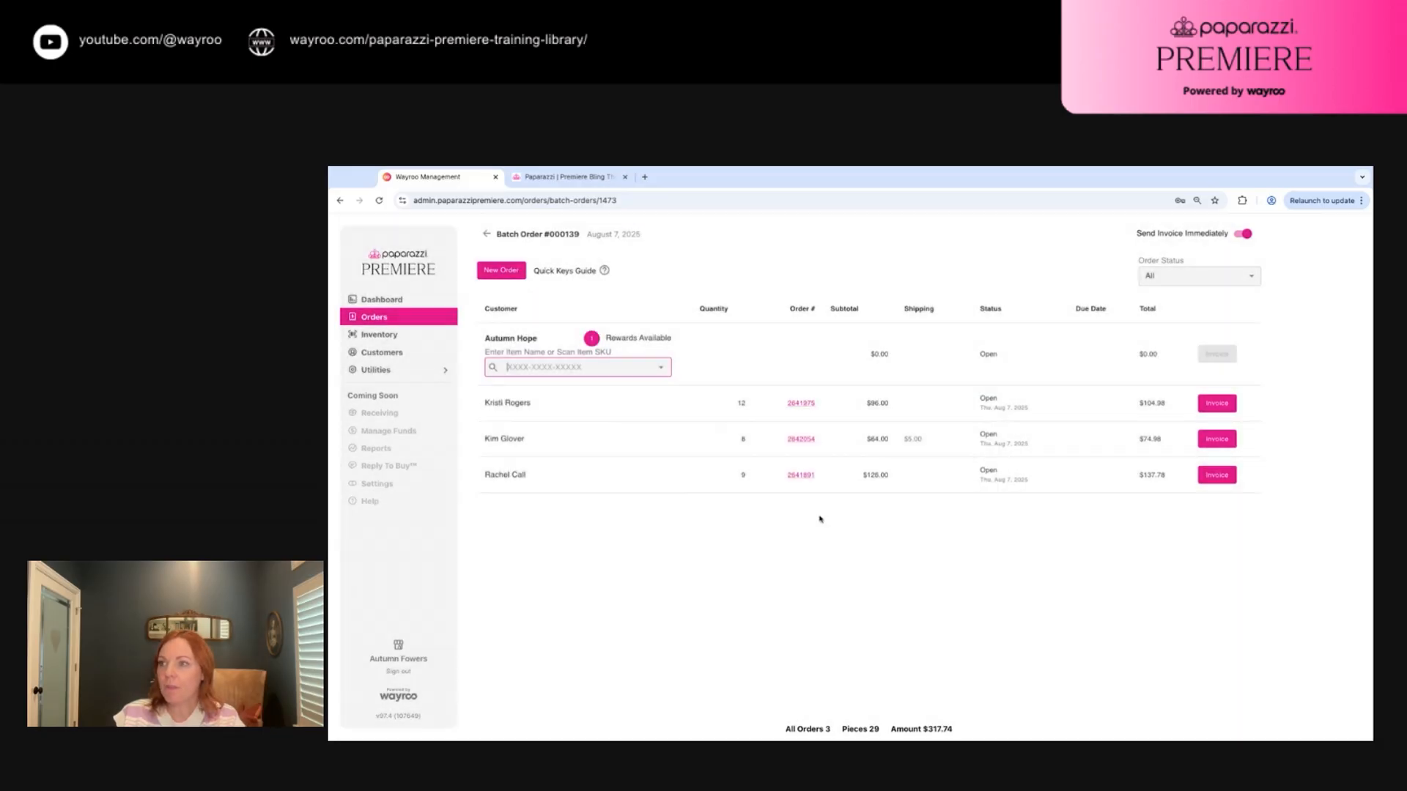
# Add two $8 accessories with $5.00 shipping and invoice the $22.50 order
pyautogui.write('2')
pyautogui.press('Return')
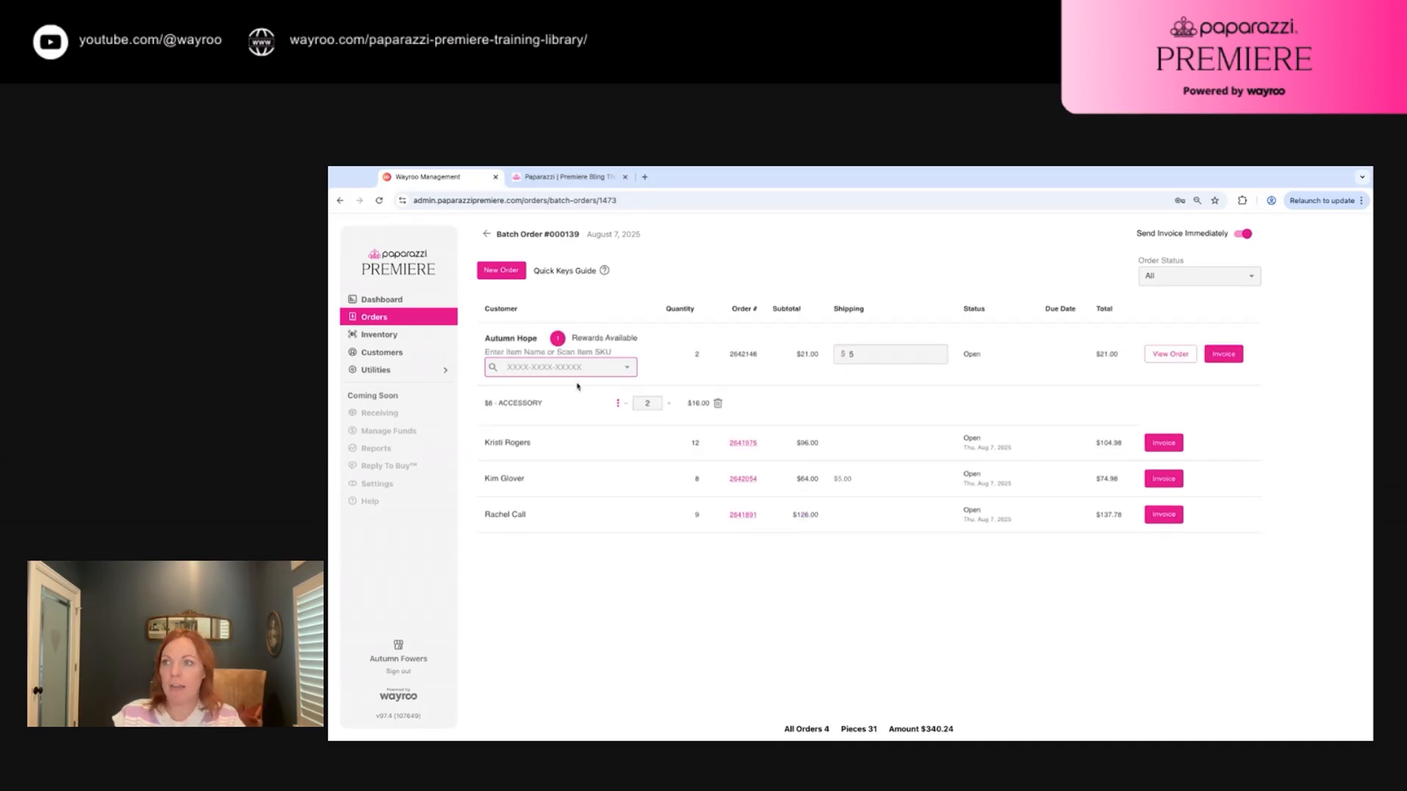
pyautogui.click(618, 403)
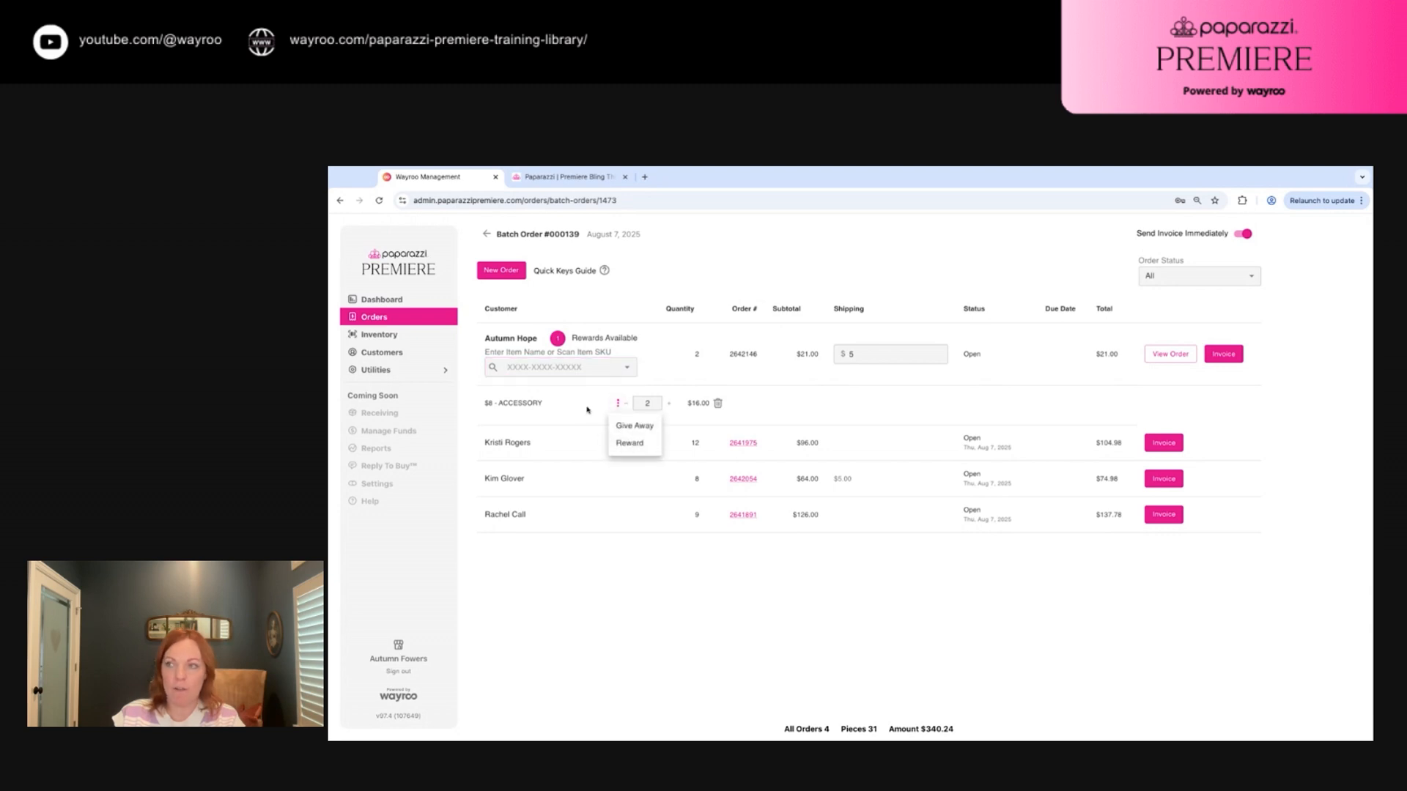
pyautogui.click(627, 444)
pyautogui.press('Tab')
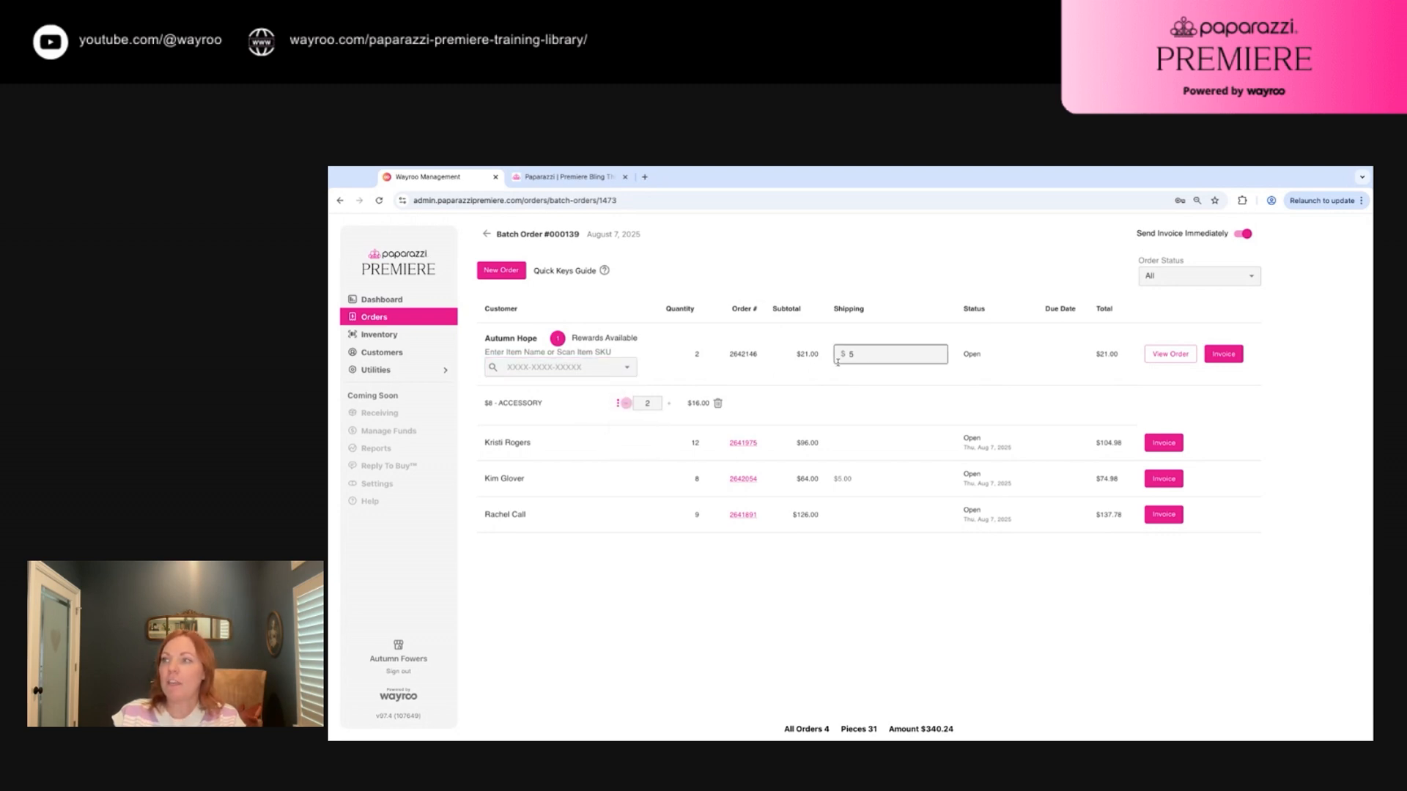
pyautogui.click(859, 355)
pyautogui.press('Tab')
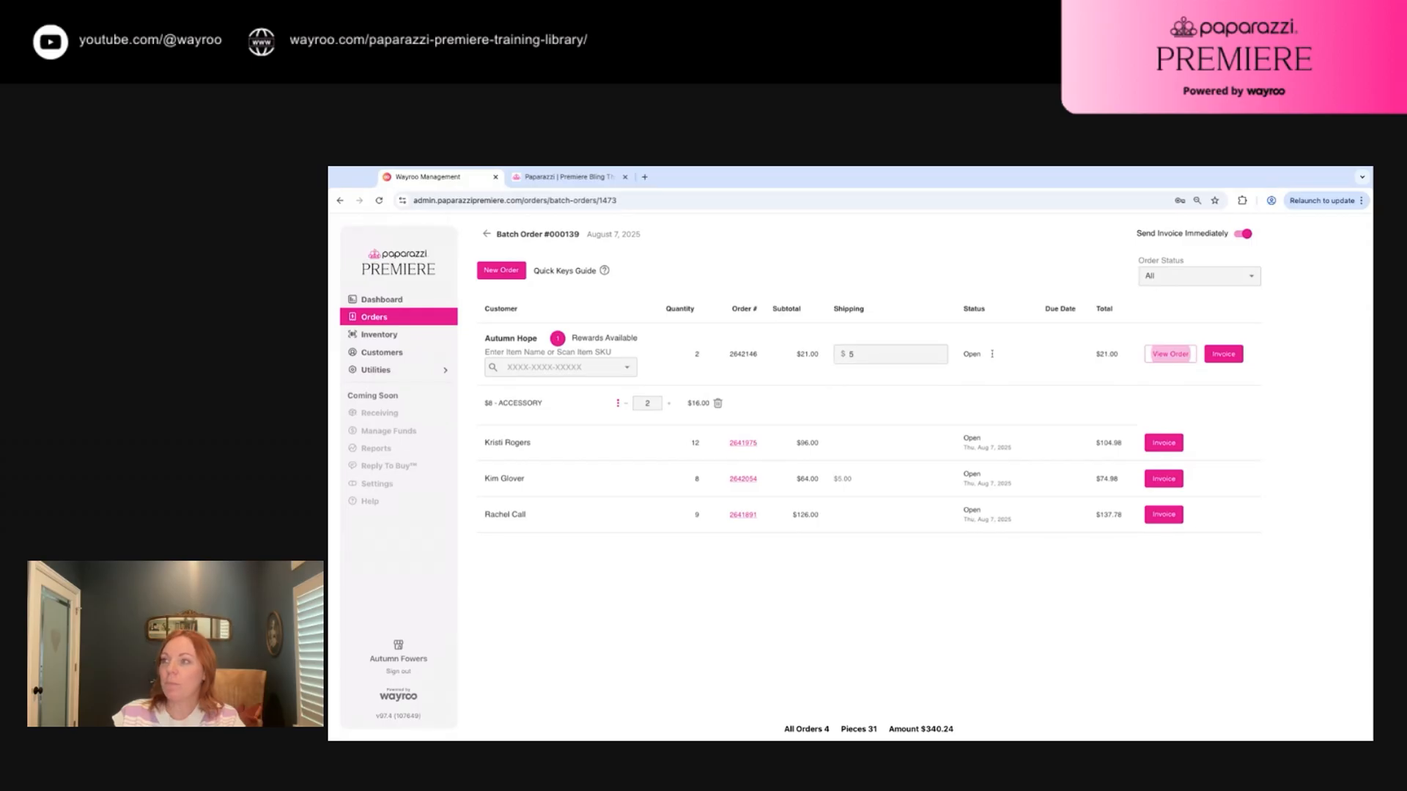
pyautogui.press('Tab')
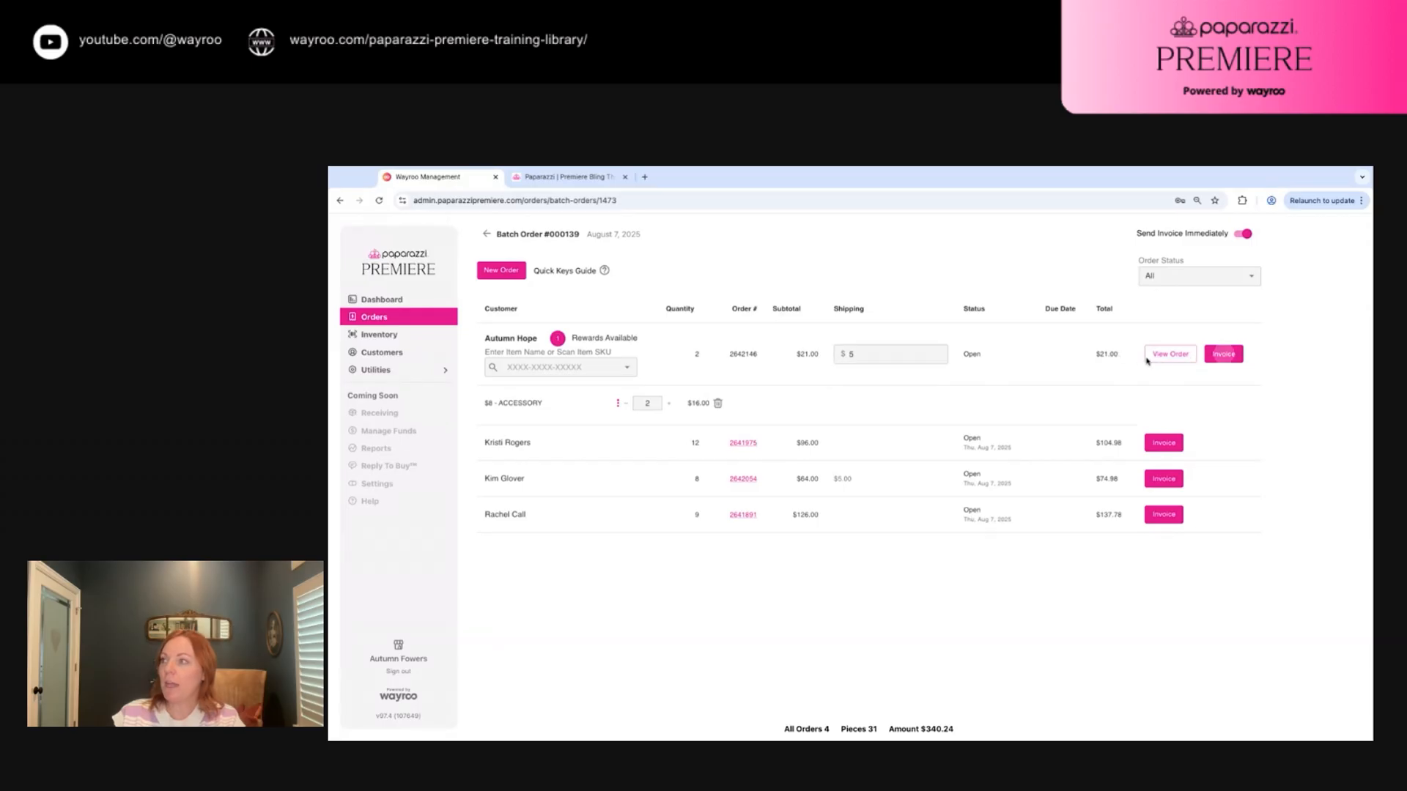
pyautogui.click(1228, 357)
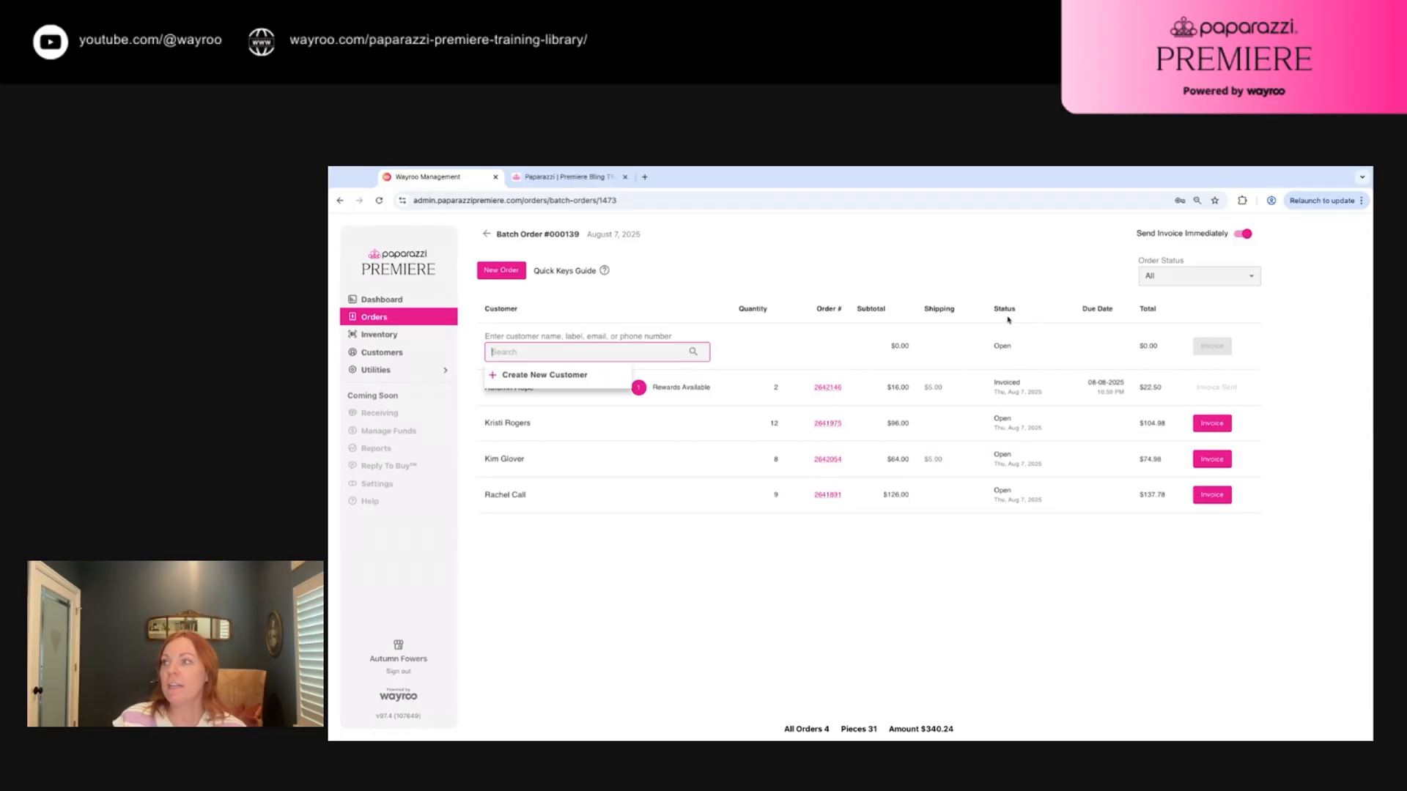
# Sort the batch orders by total, largest first, then restore the default sort order
pyautogui.click(1148, 310)
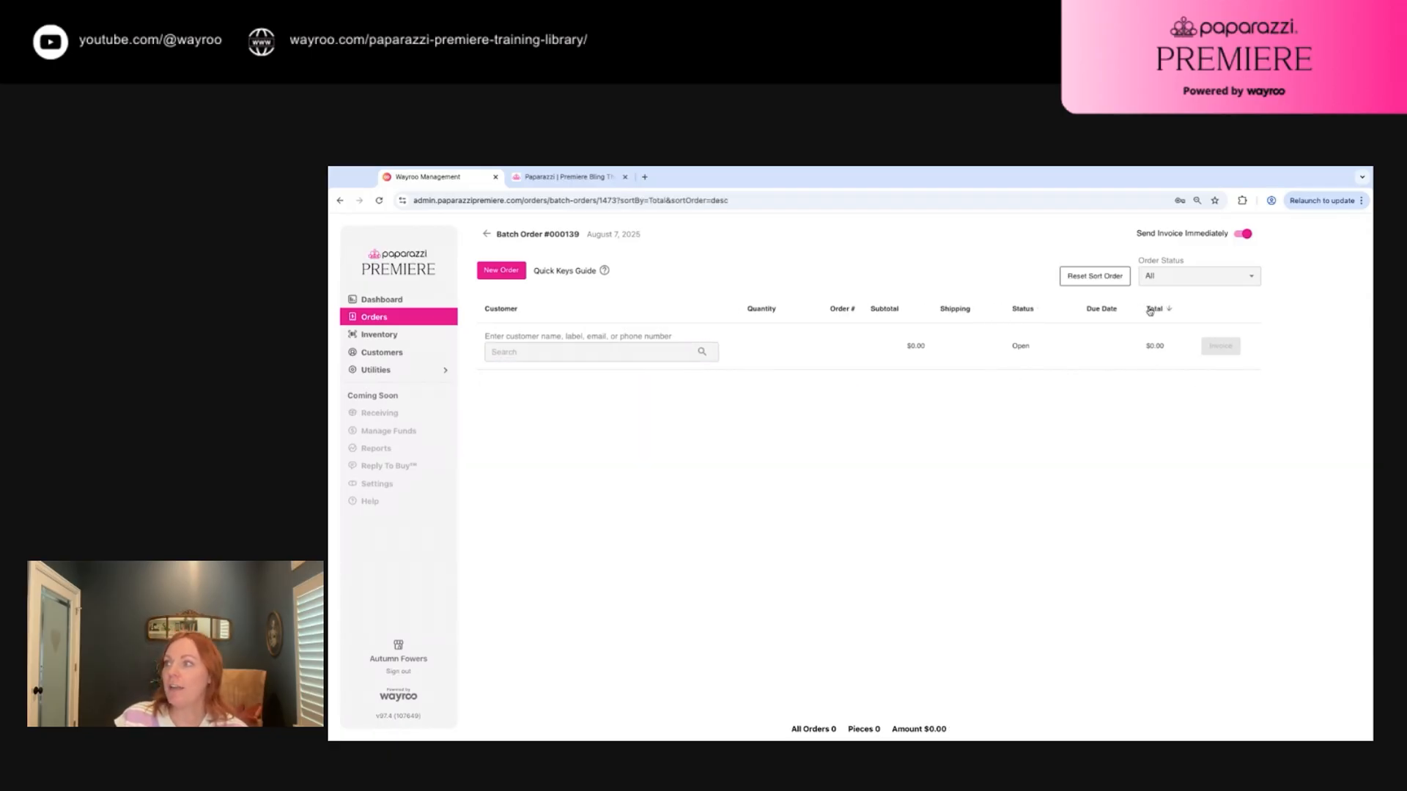
pyautogui.click(1150, 310)
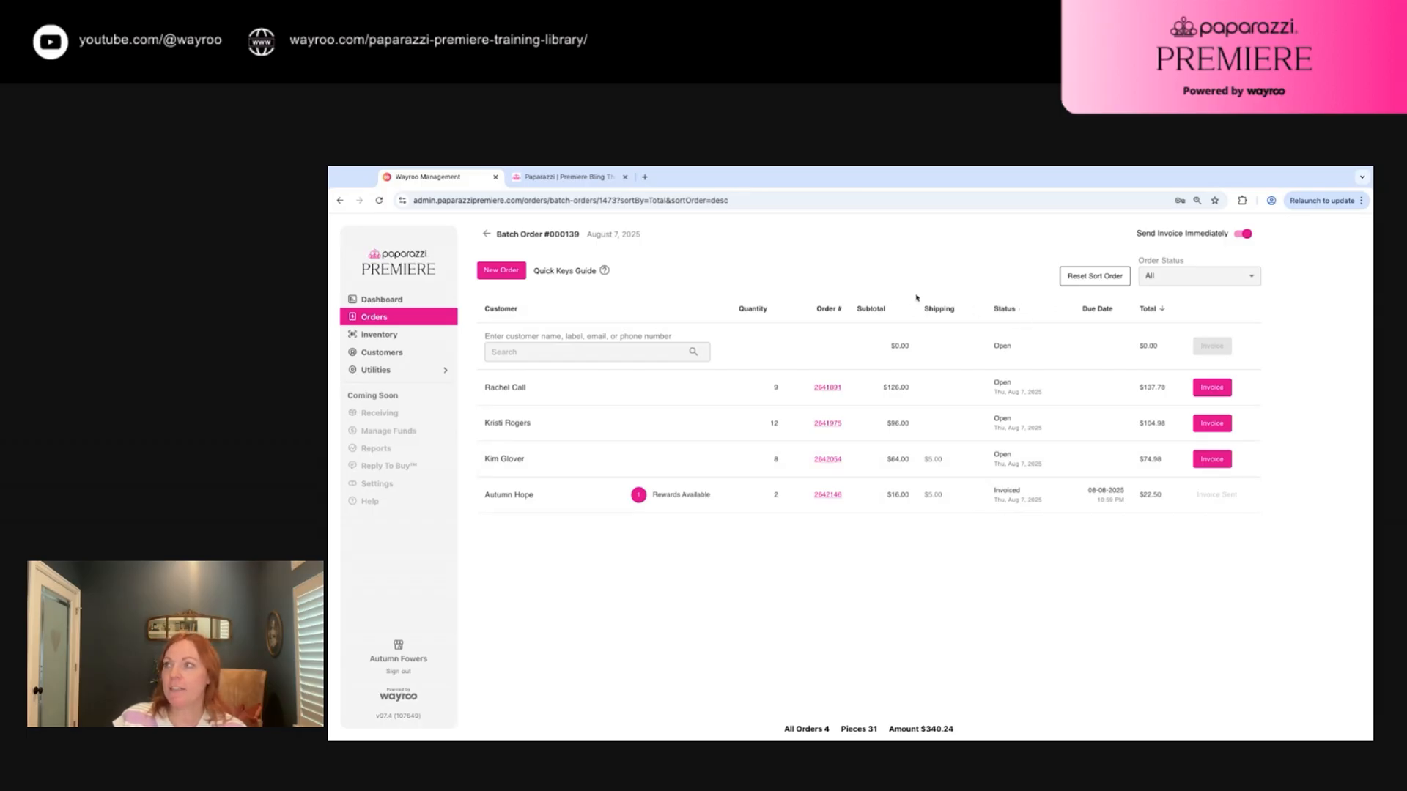
pyautogui.click(1096, 278)
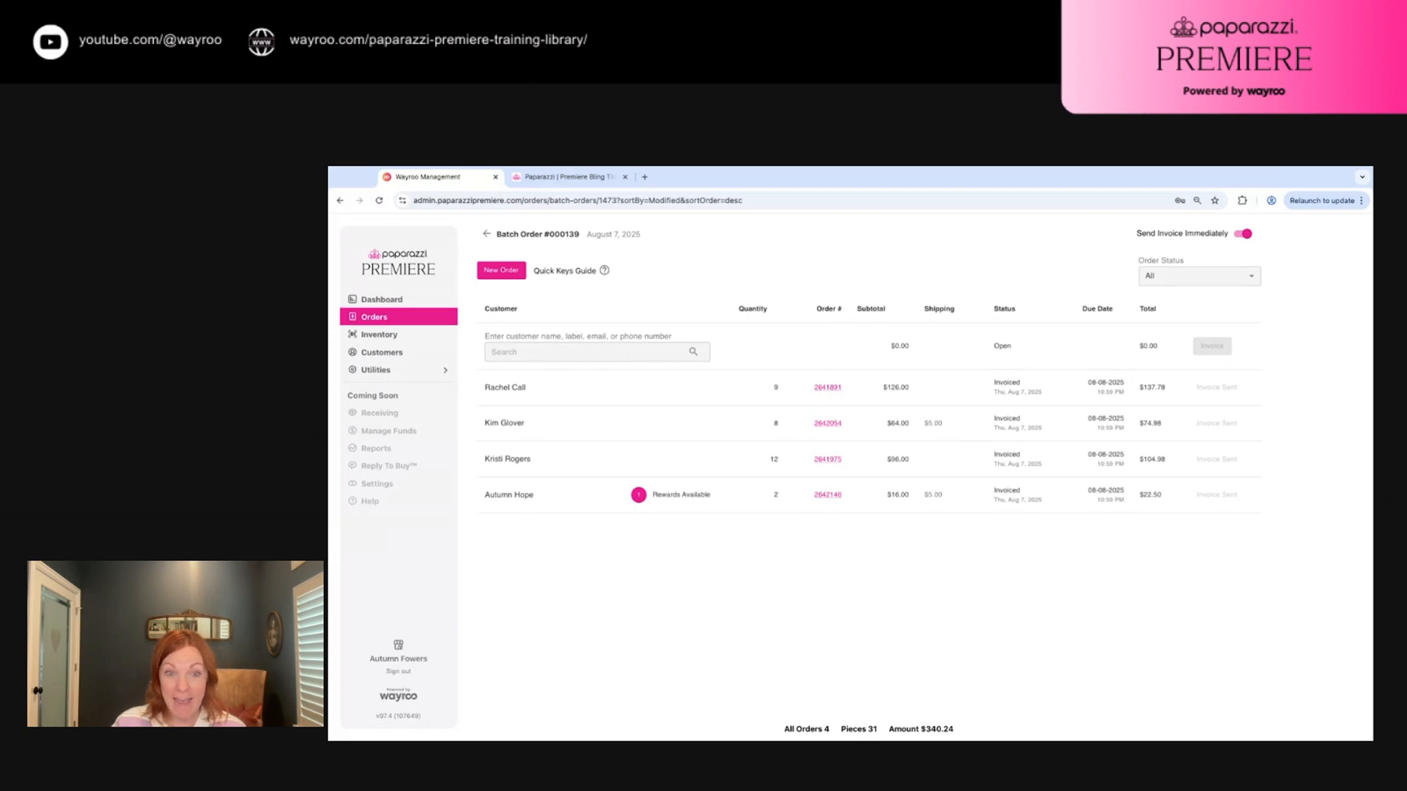
# Open the first listed order's details in edit mode and review its contents
pyautogui.click(826, 388)
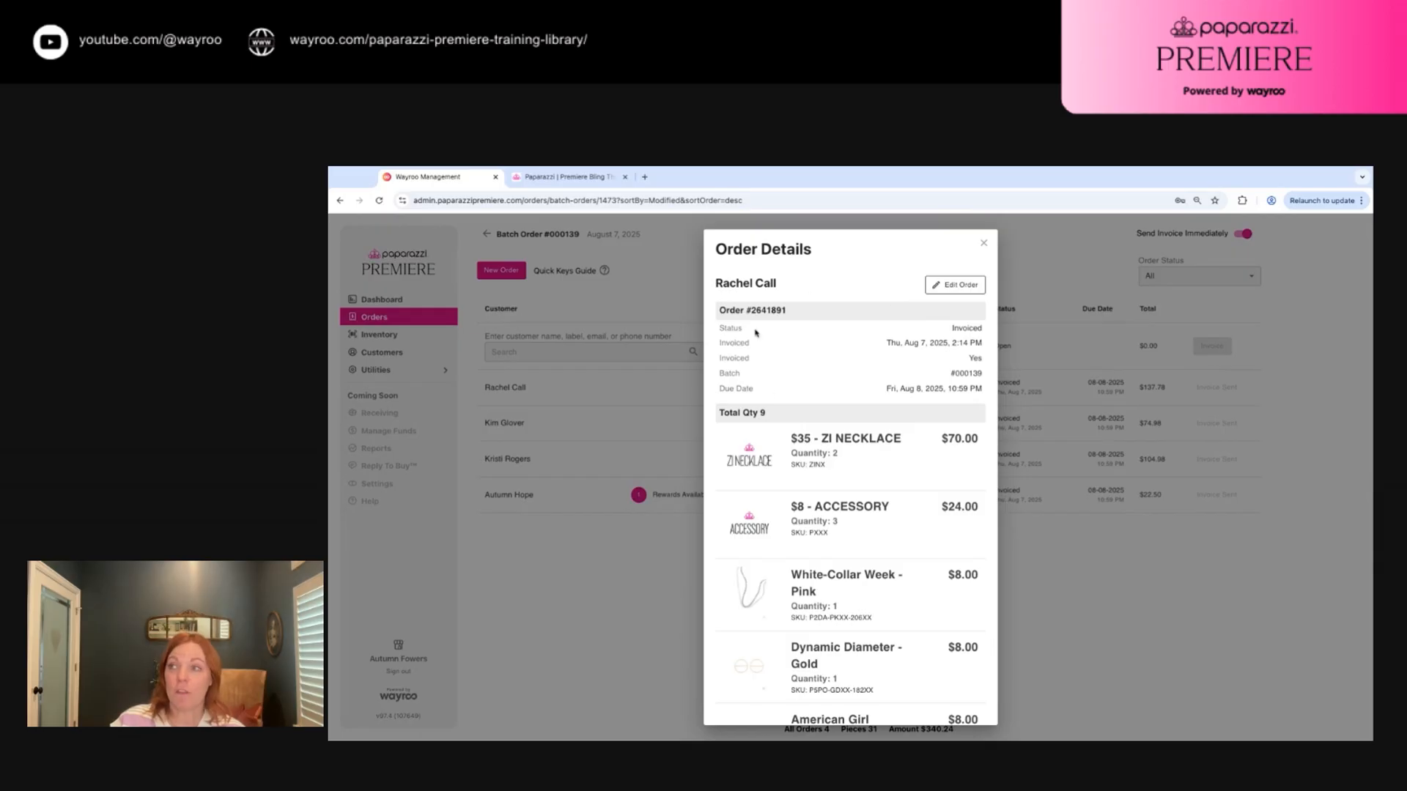
pyautogui.click(953, 292)
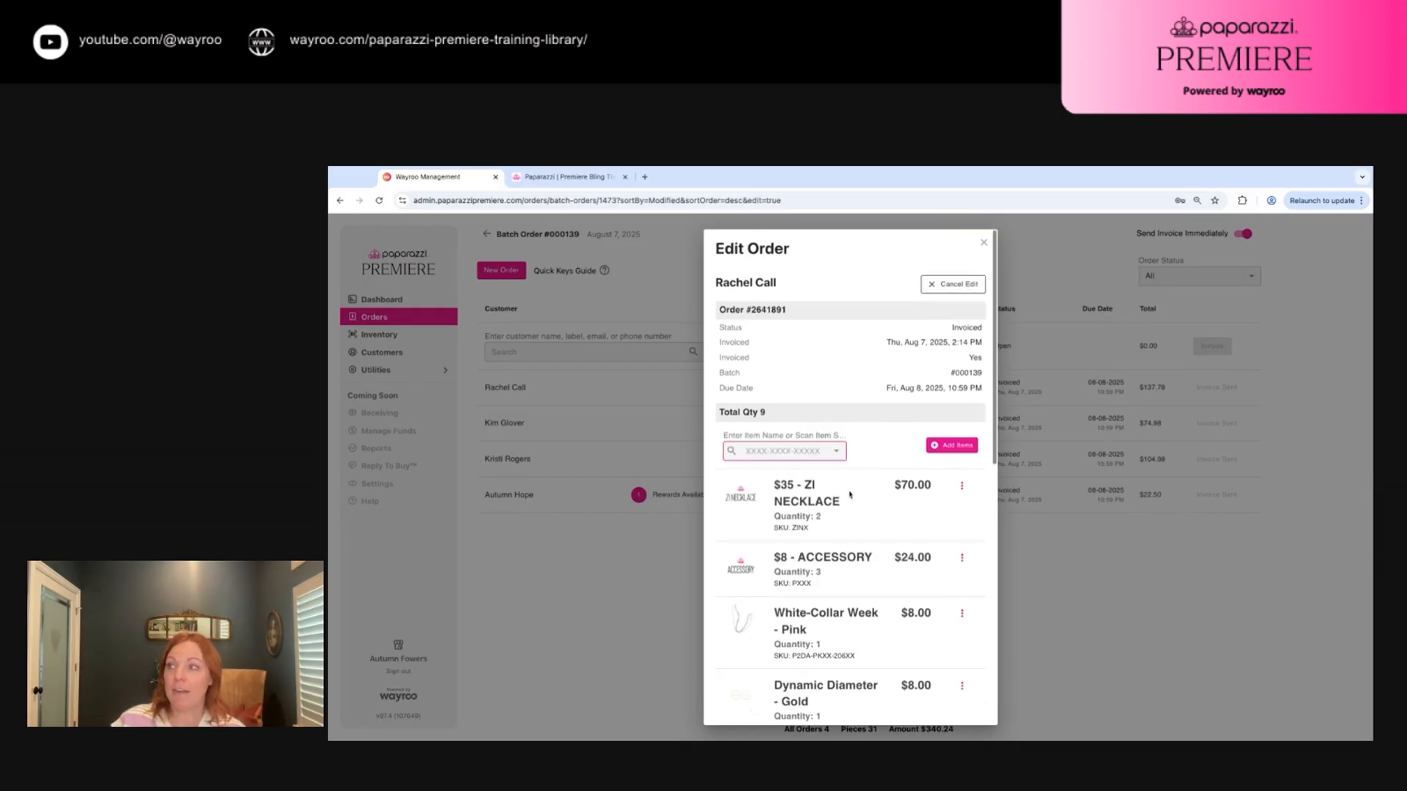
pyautogui.scroll(-5, 849, 489)
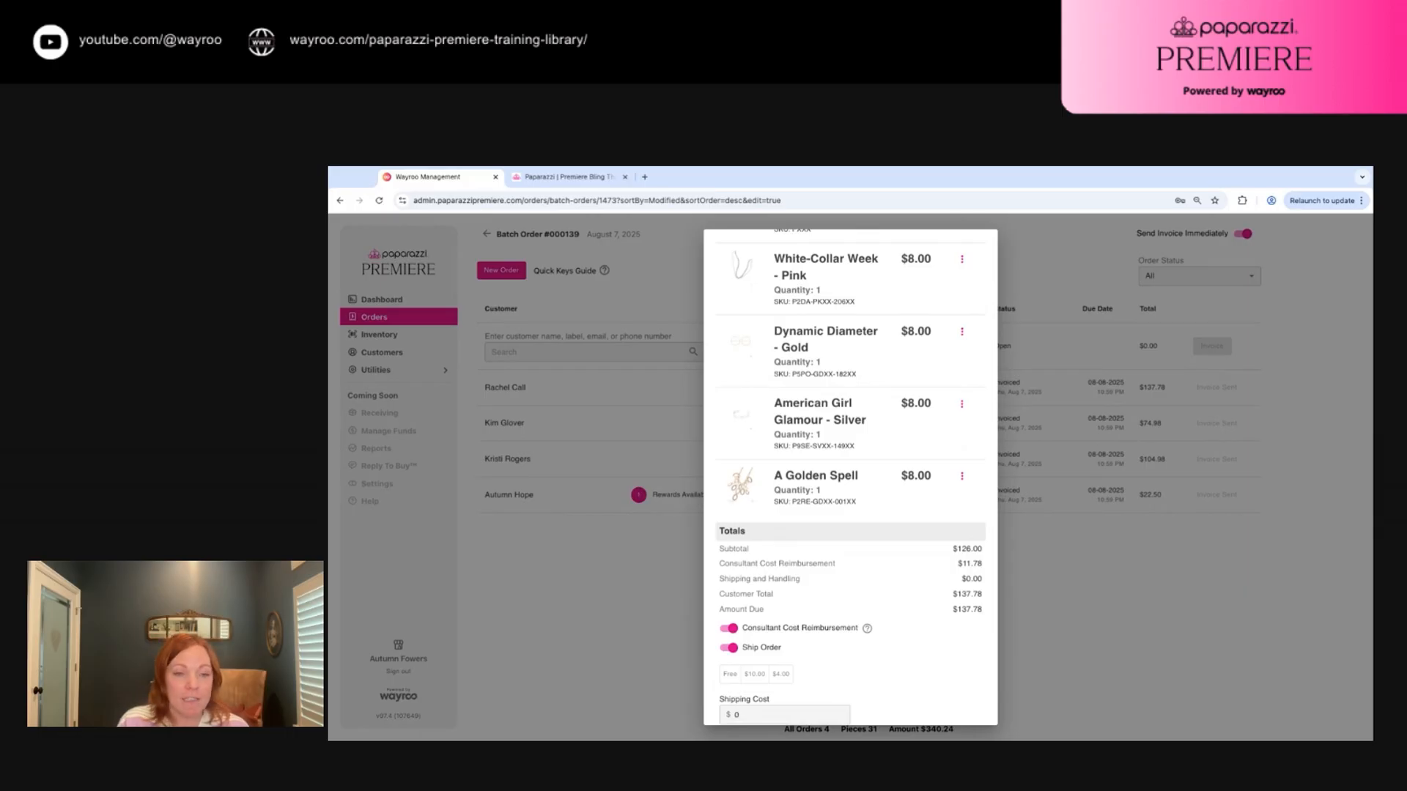
pyautogui.scroll(5, 894, 455)
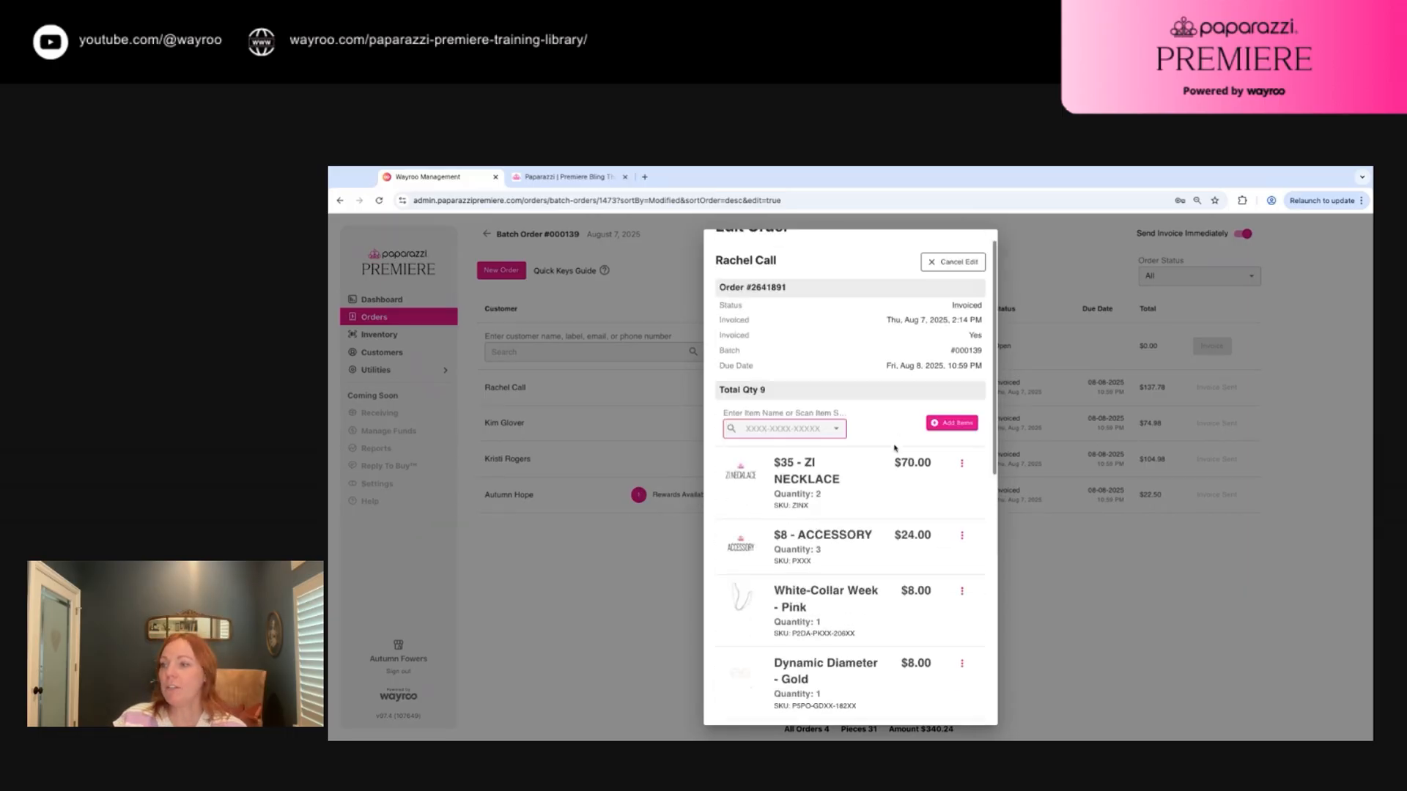
pyautogui.scroll(-7, 804, 449)
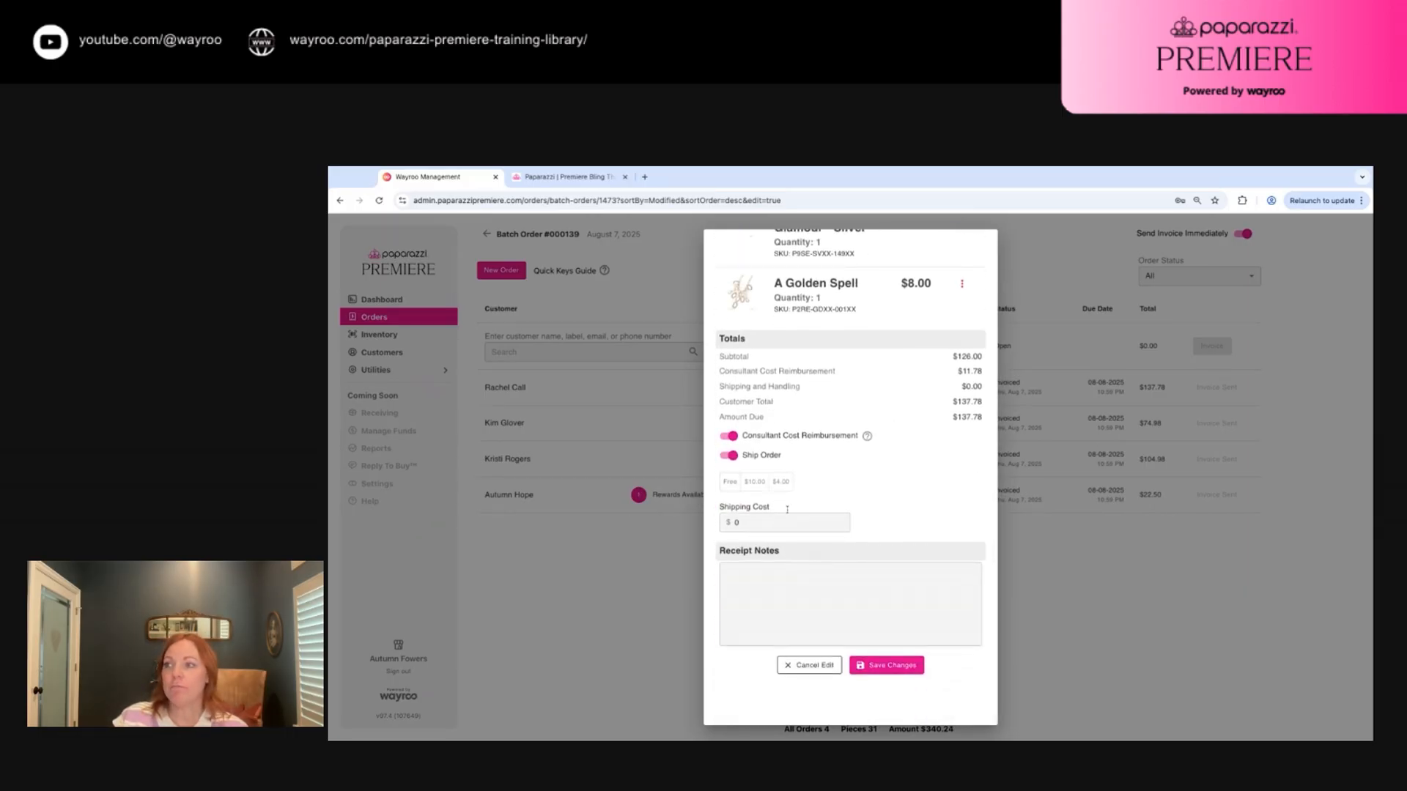
pyautogui.scroll(7, 832, 412)
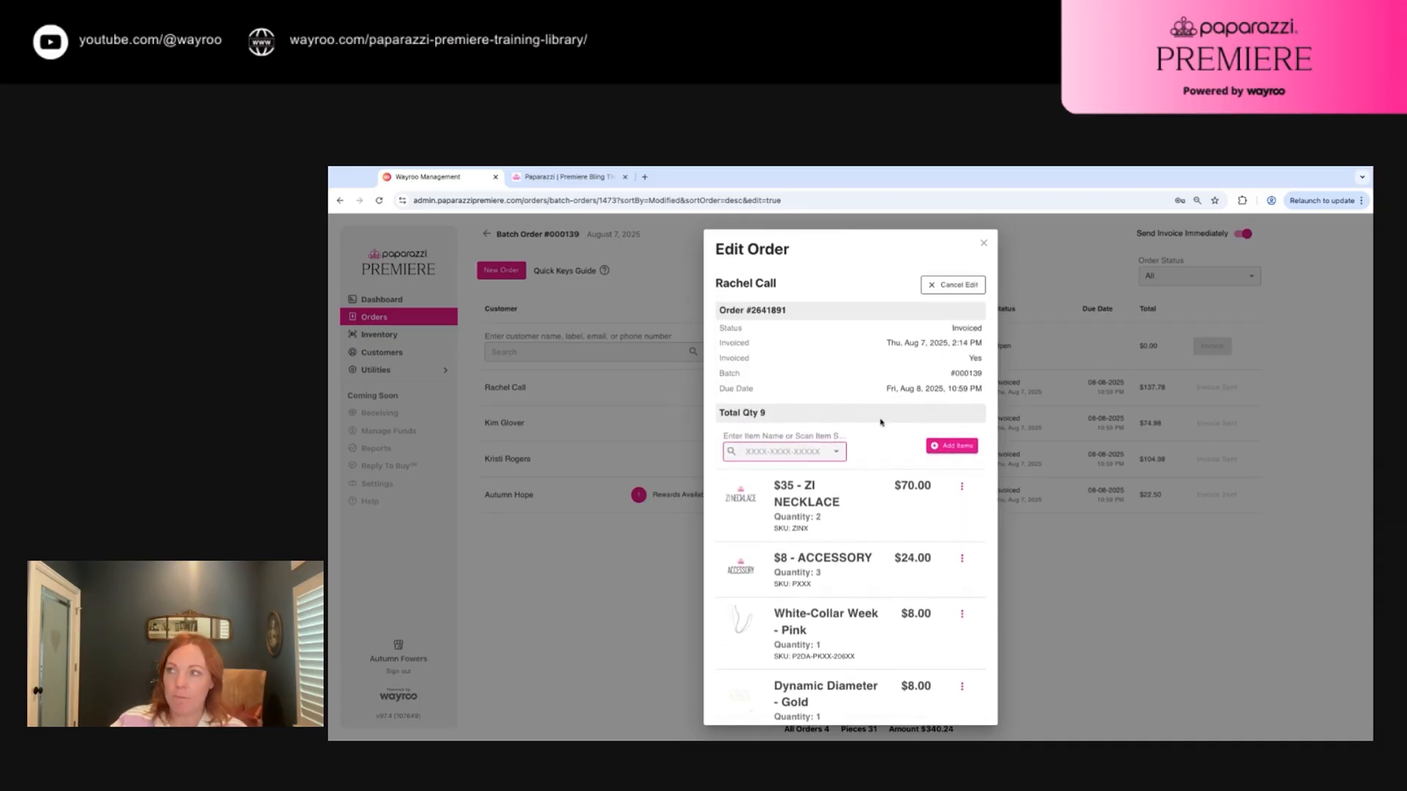
pyautogui.scroll(-7, 876, 418)
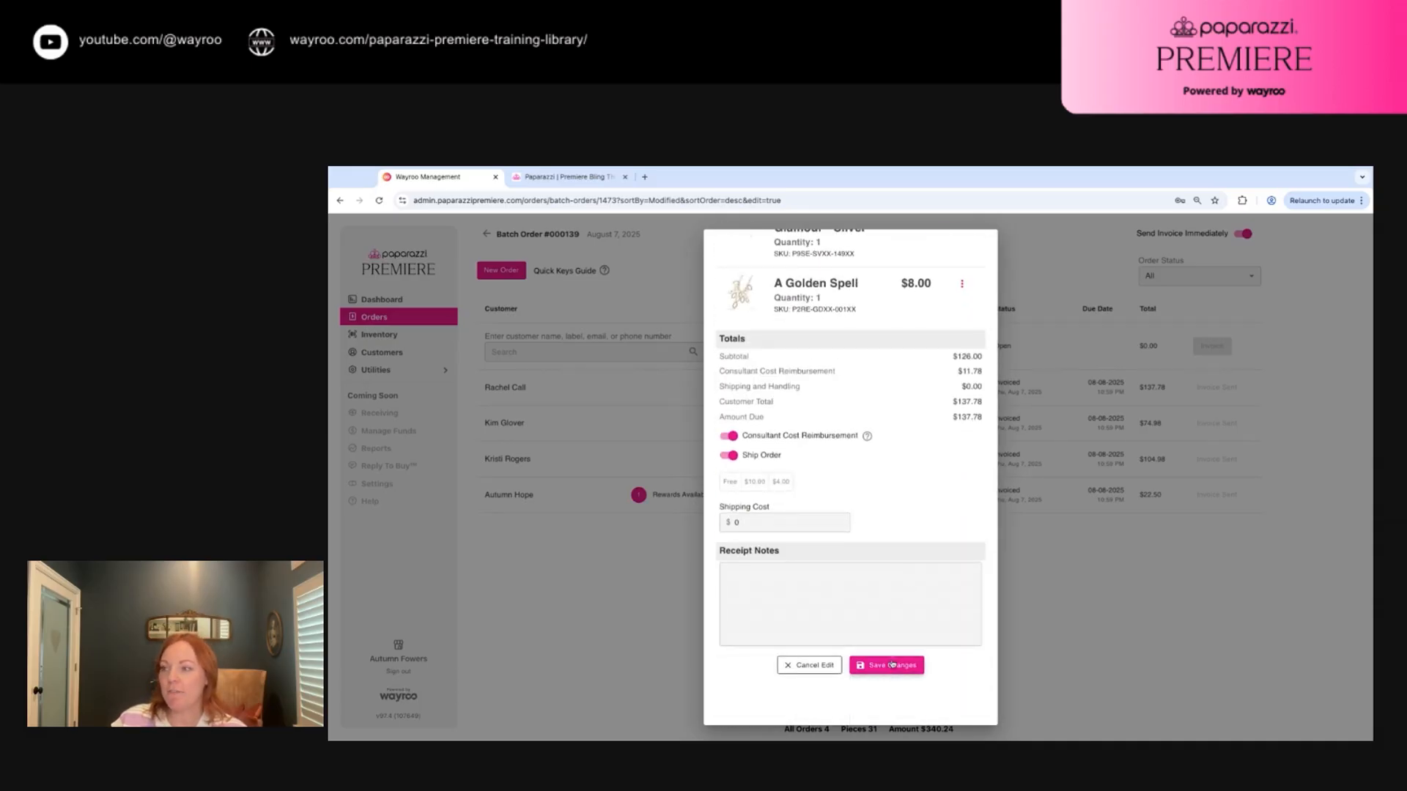
# Save the order edits, re-invoice the order, and close the Order Details
pyautogui.click(891, 665)
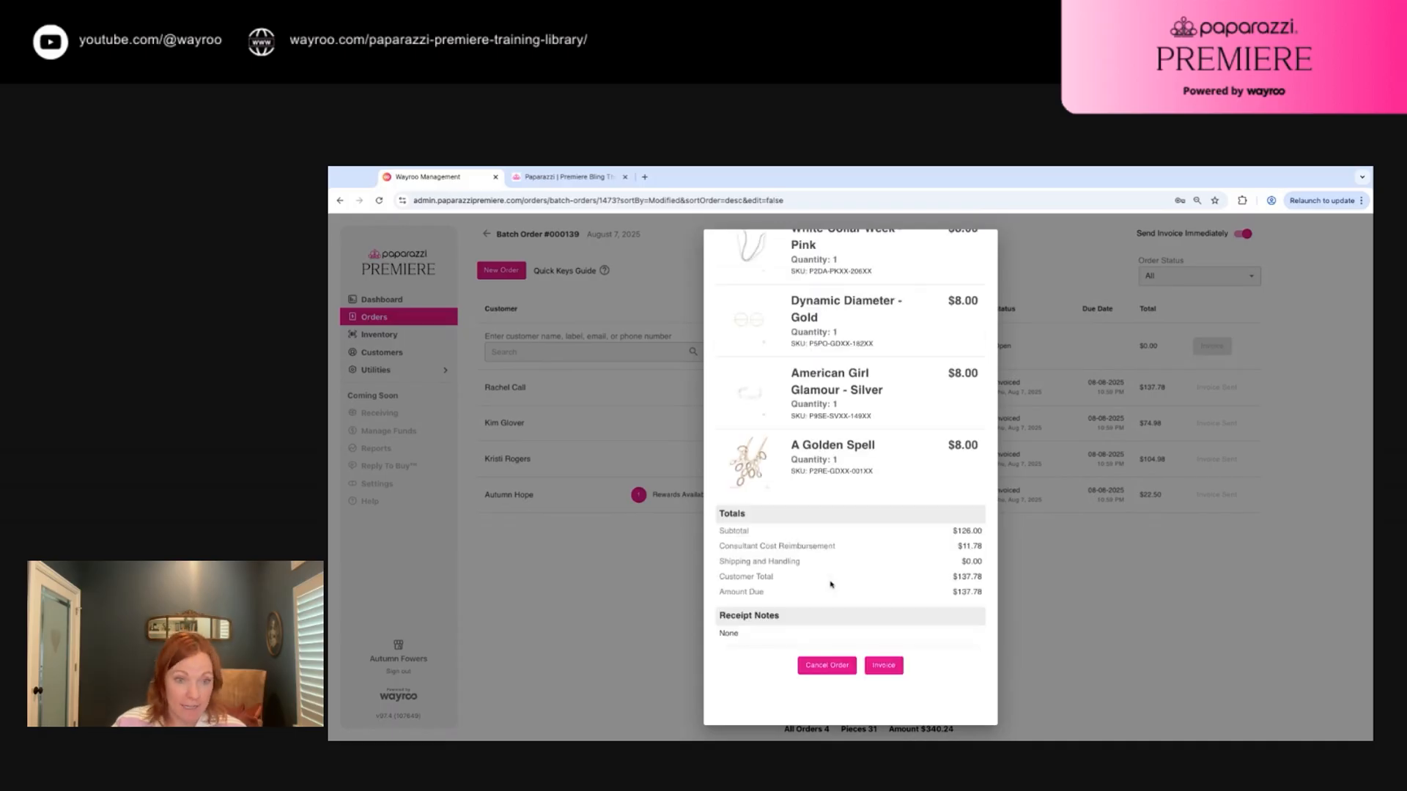
pyautogui.click(883, 666)
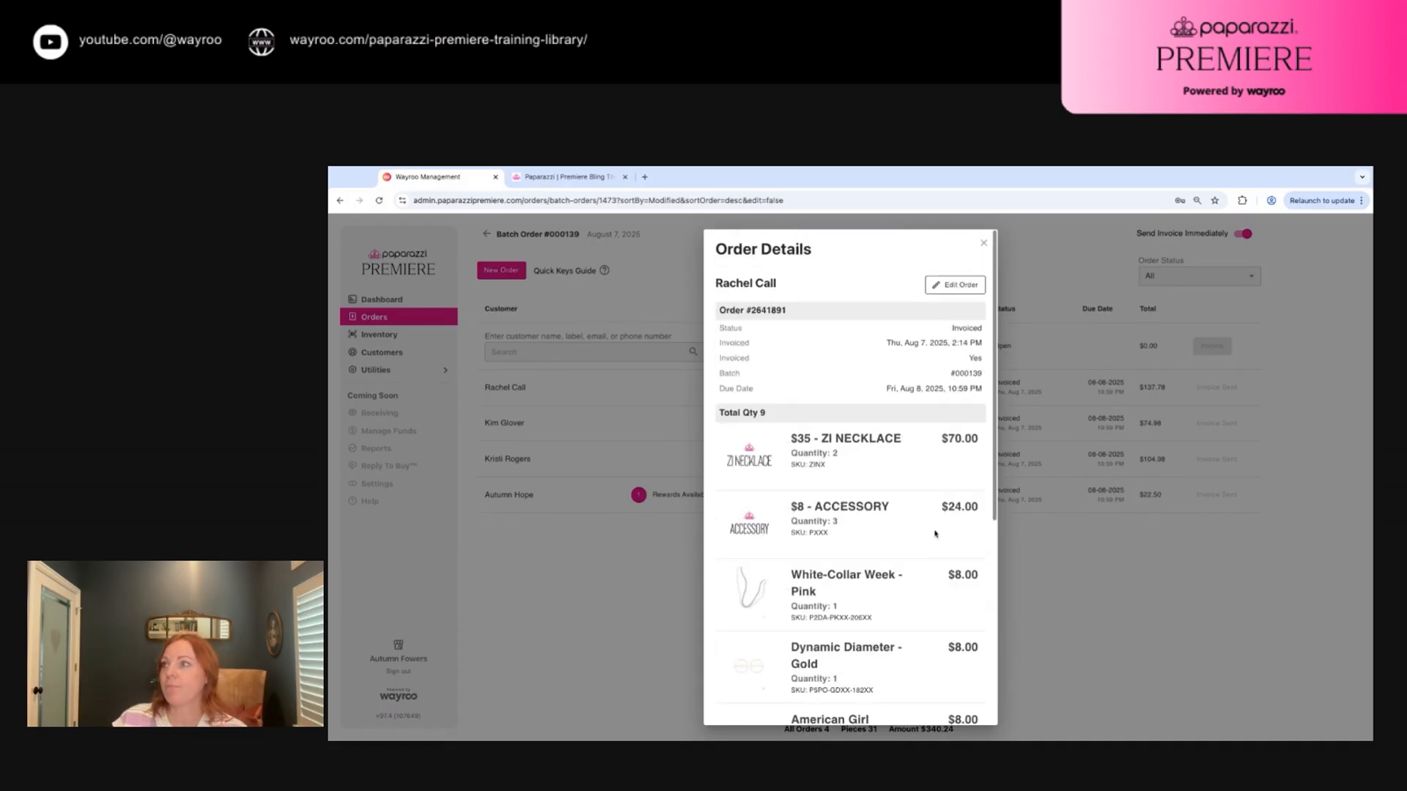
pyautogui.click(984, 244)
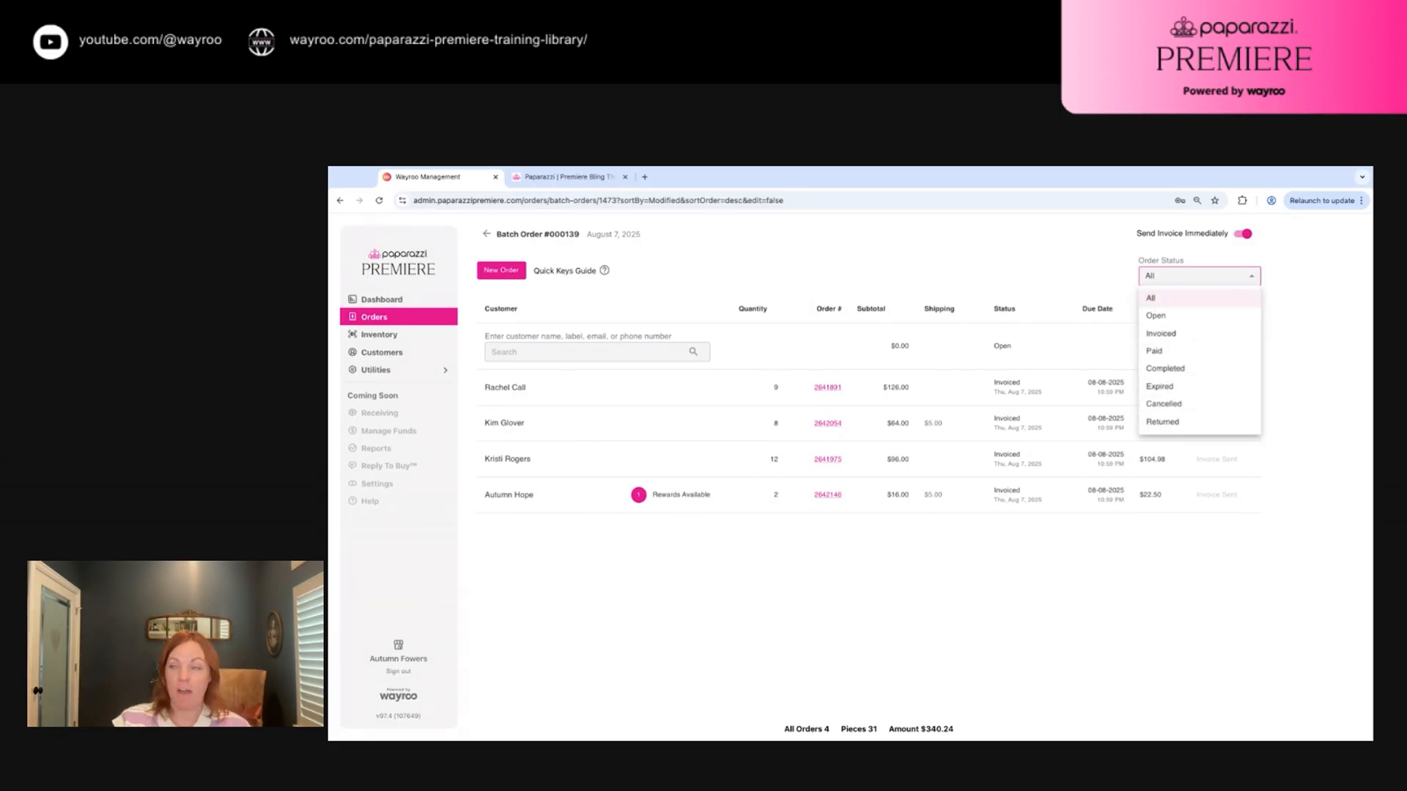
# Filter Batch Order #000139 by Order Status 'Paid', leaving the table empty
pyautogui.click(1156, 353)
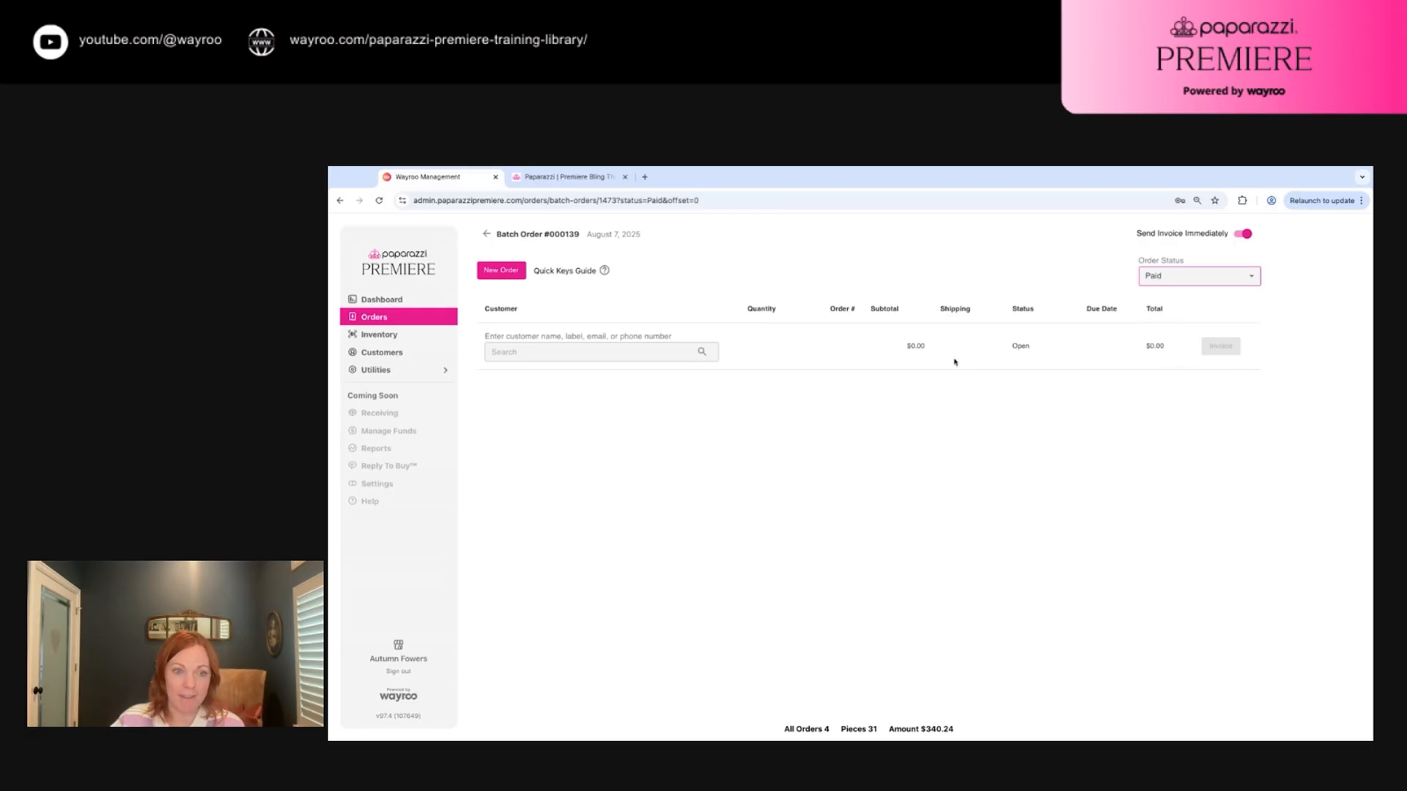
pyautogui.click(1156, 279)
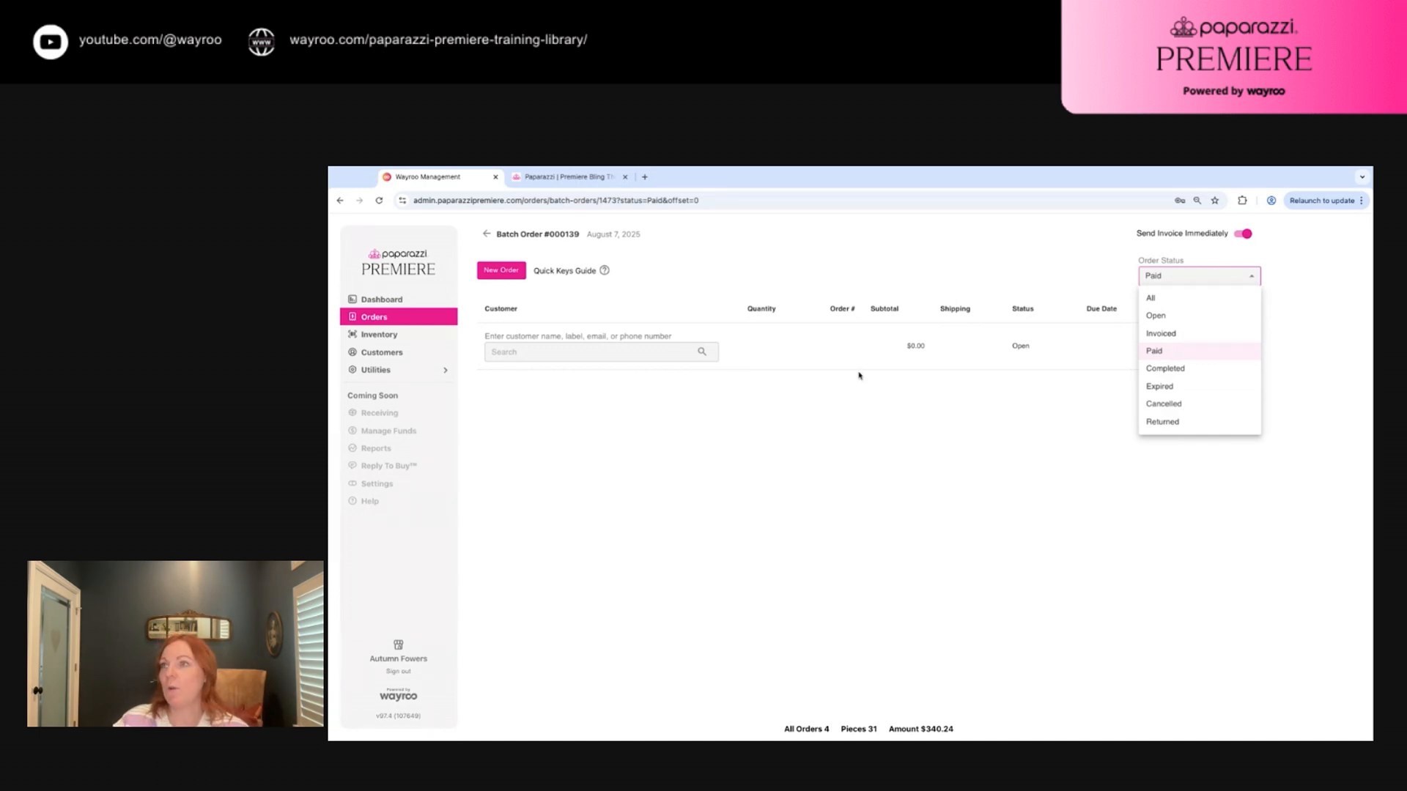
pyautogui.click(933, 254)
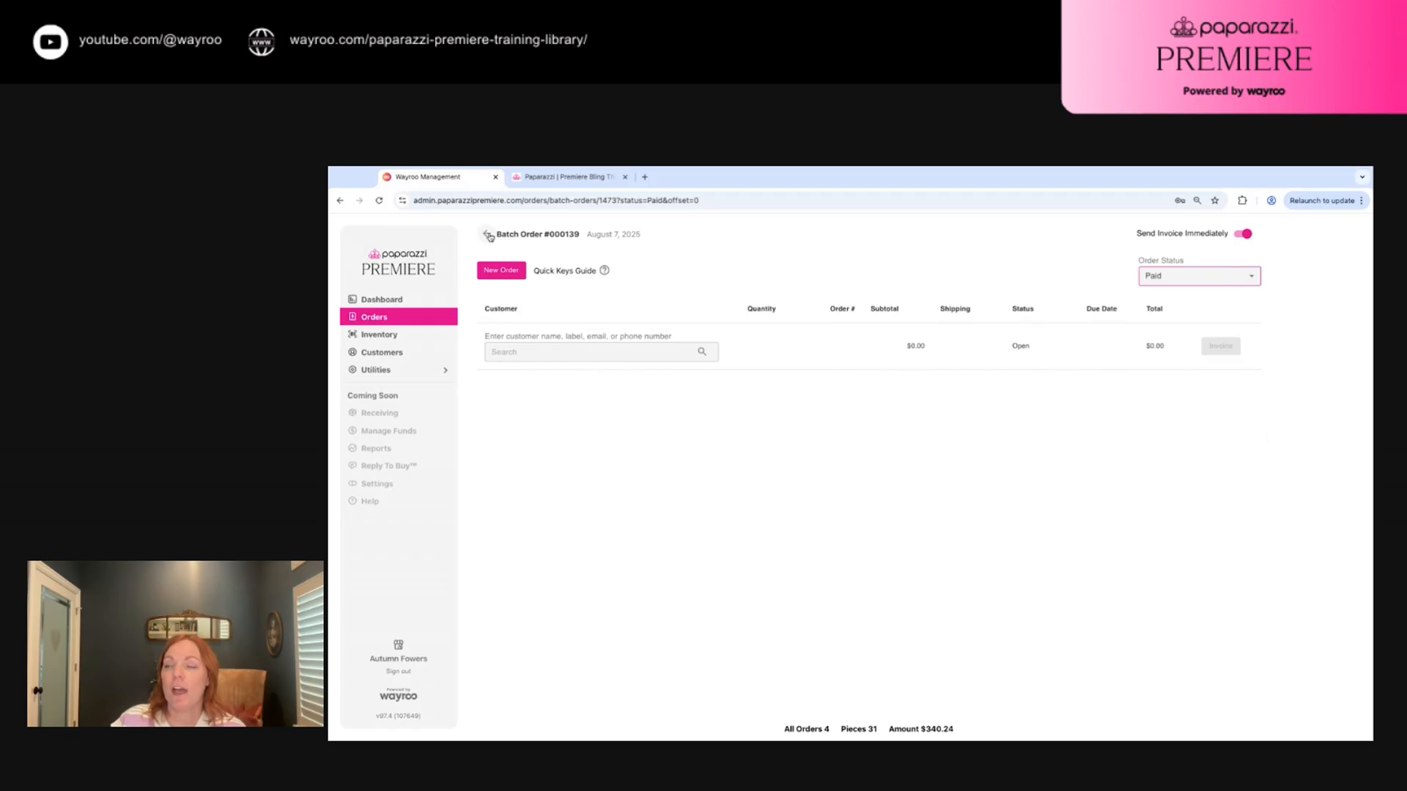
# Return to Batch Orders and check batch 139's status bars: 31 pieces, 4 orders, $340.24
pyautogui.click(488, 235)
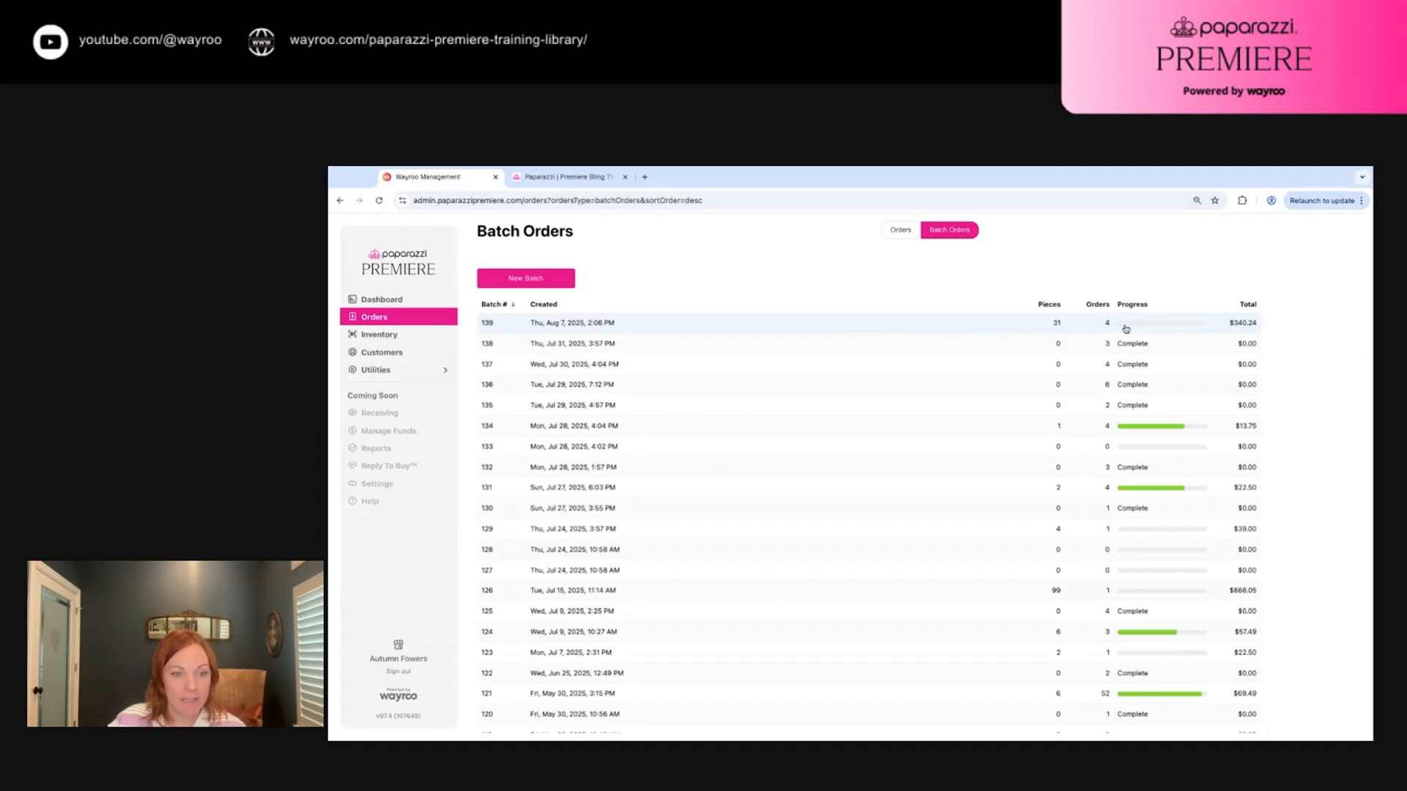
pyautogui.moveTo(1126, 329)
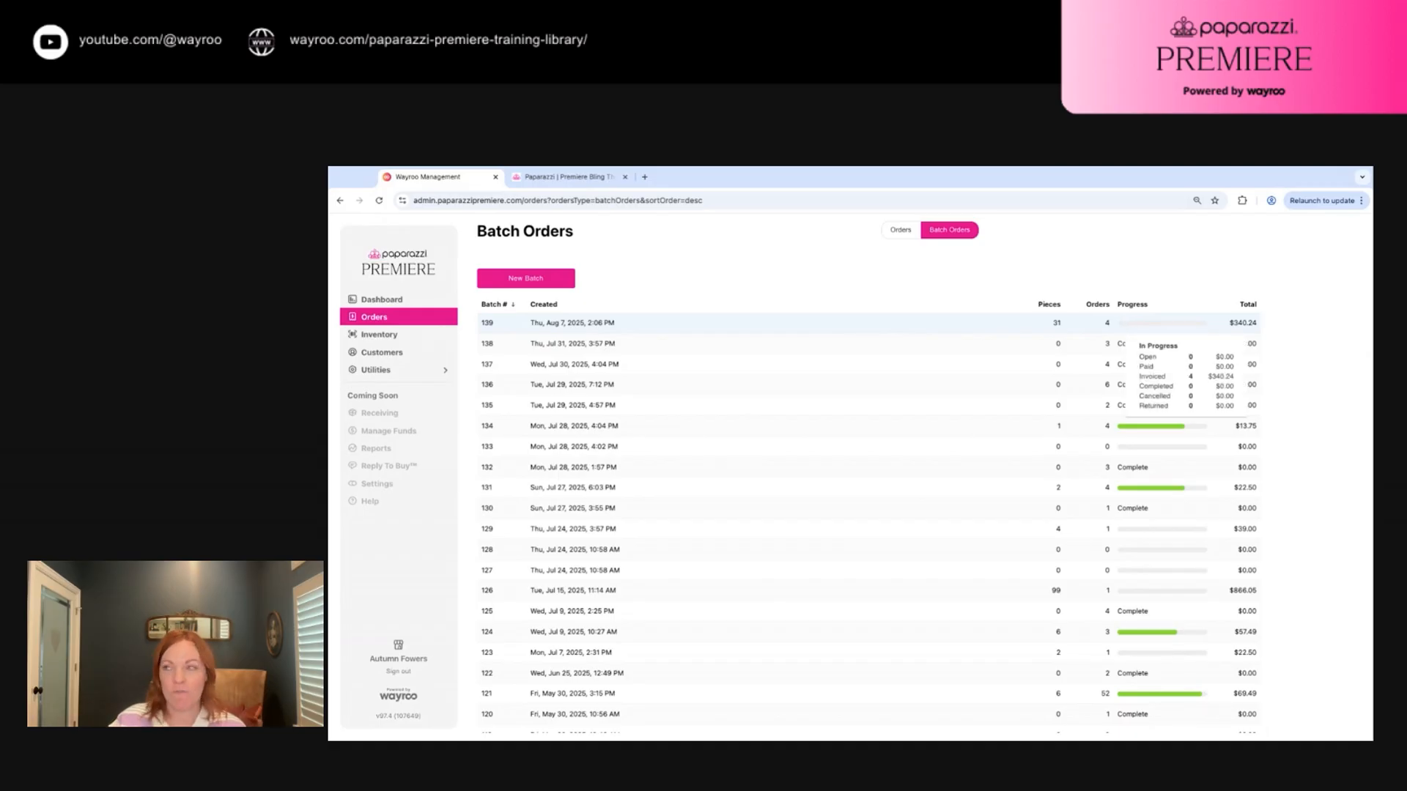
pyautogui.moveTo(1128, 366)
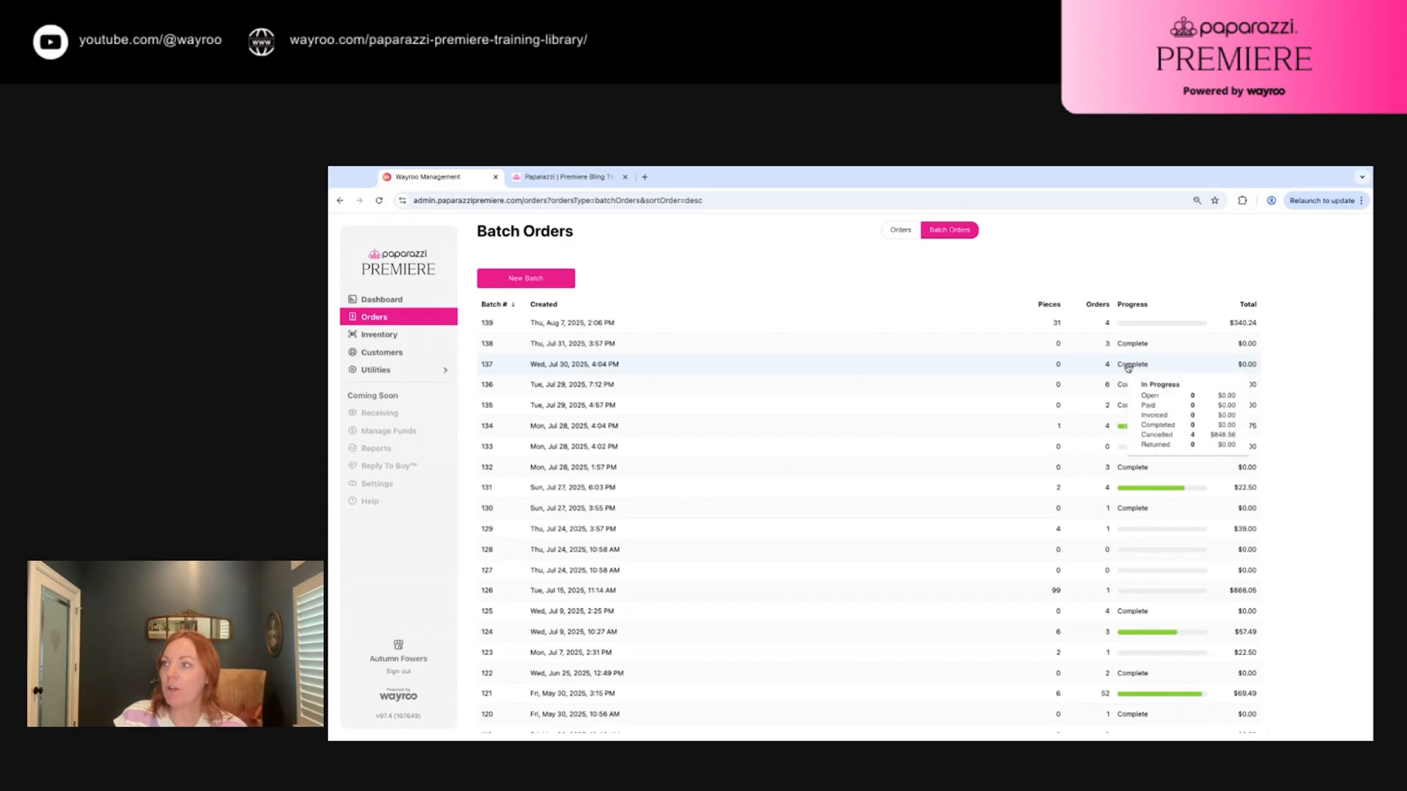
pyautogui.moveTo(1145, 490)
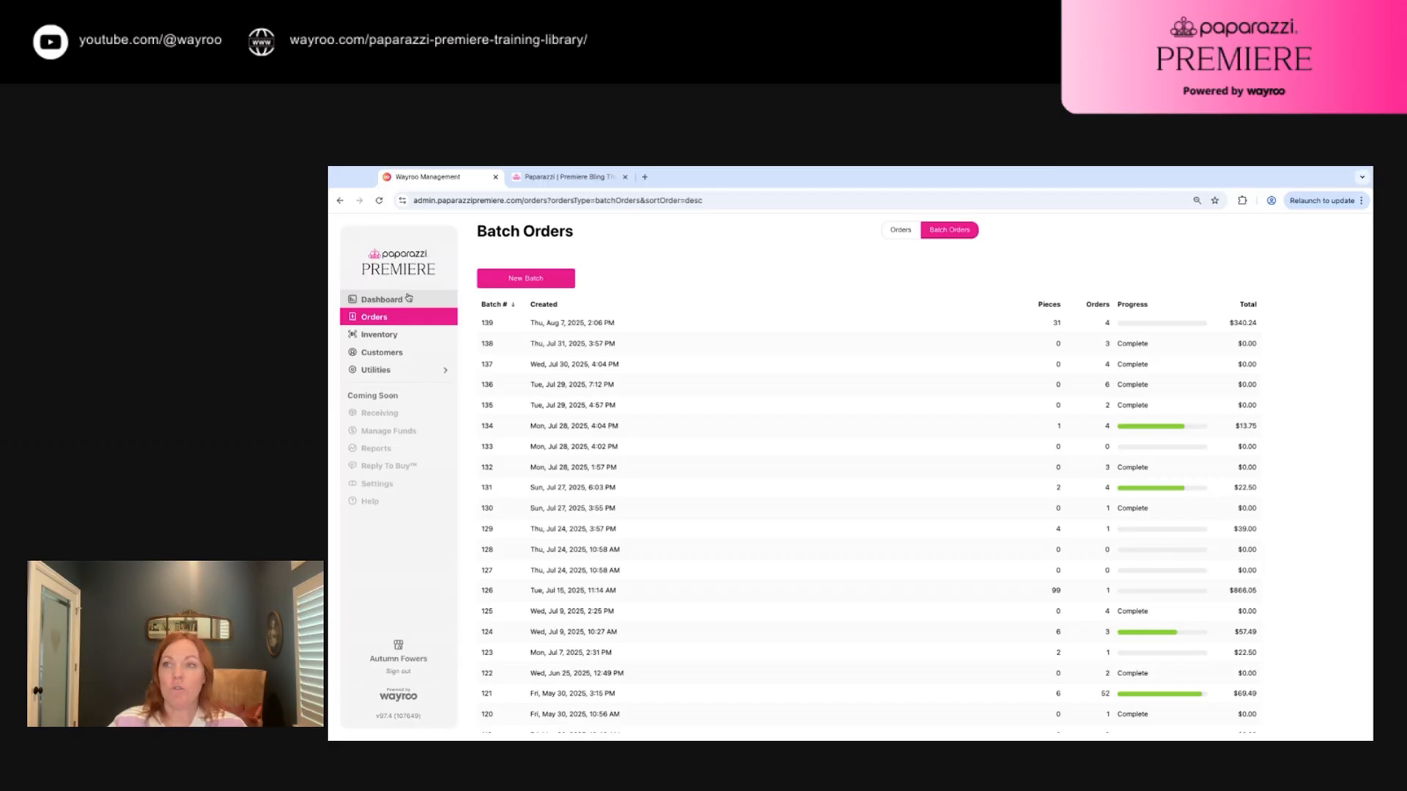
# Open the Customers list and tick four customers for label printing
pyautogui.click(384, 356)
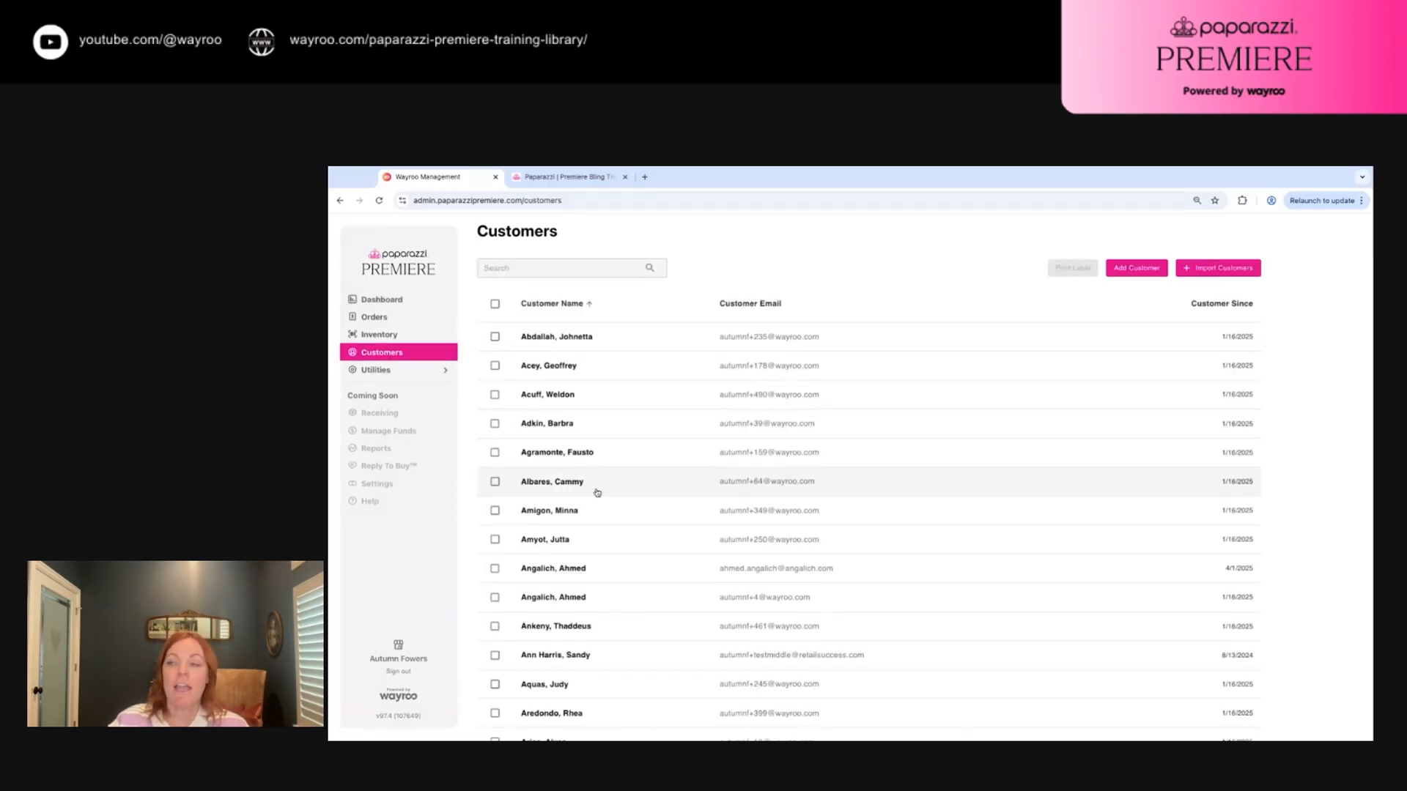
pyautogui.scroll(-15, 597, 493)
pyautogui.scroll(15, 597, 493)
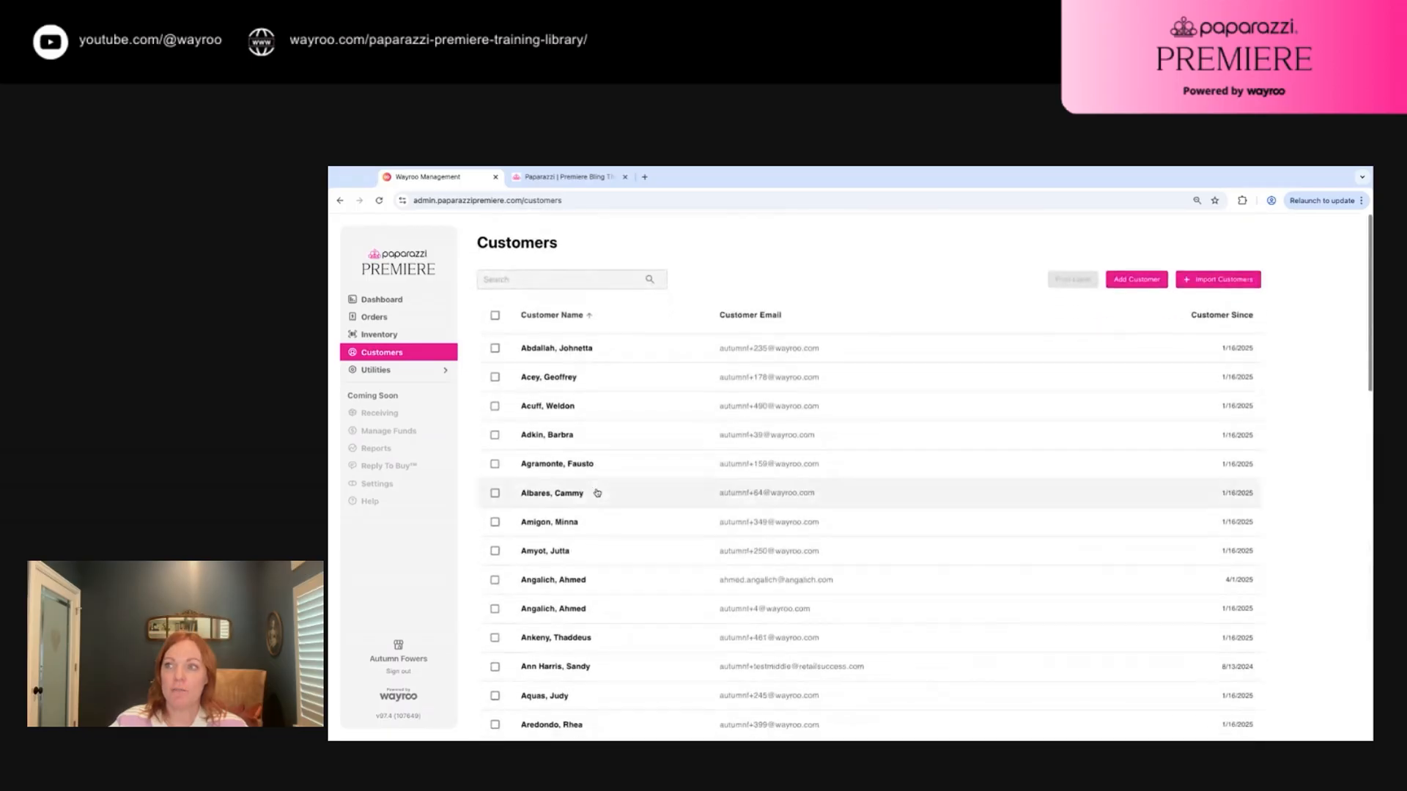
pyautogui.click(495, 338)
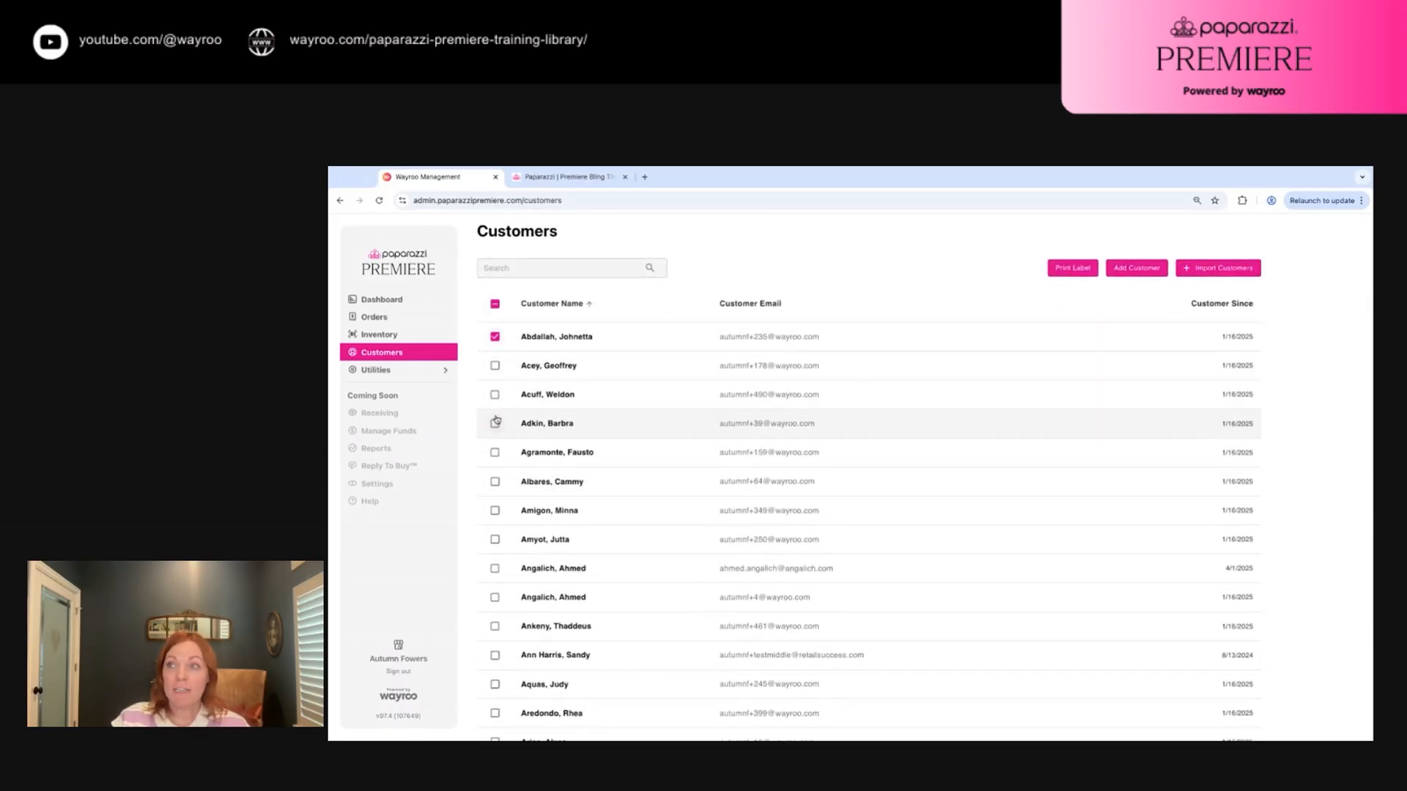
pyautogui.click(494, 423)
pyautogui.scroll(-2, 495, 469)
pyautogui.click(495, 470)
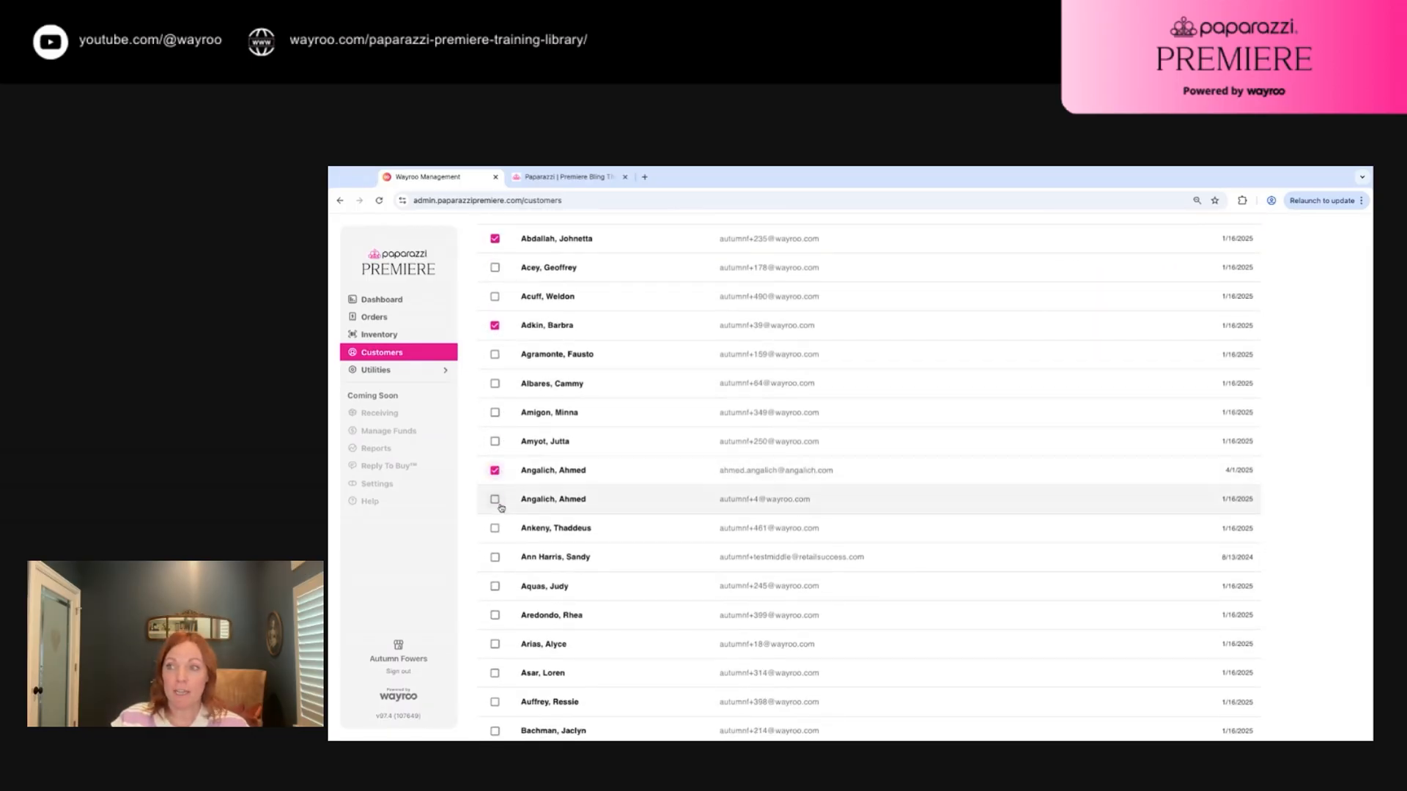
pyautogui.click(495, 499)
pyautogui.scroll(1, 513, 455)
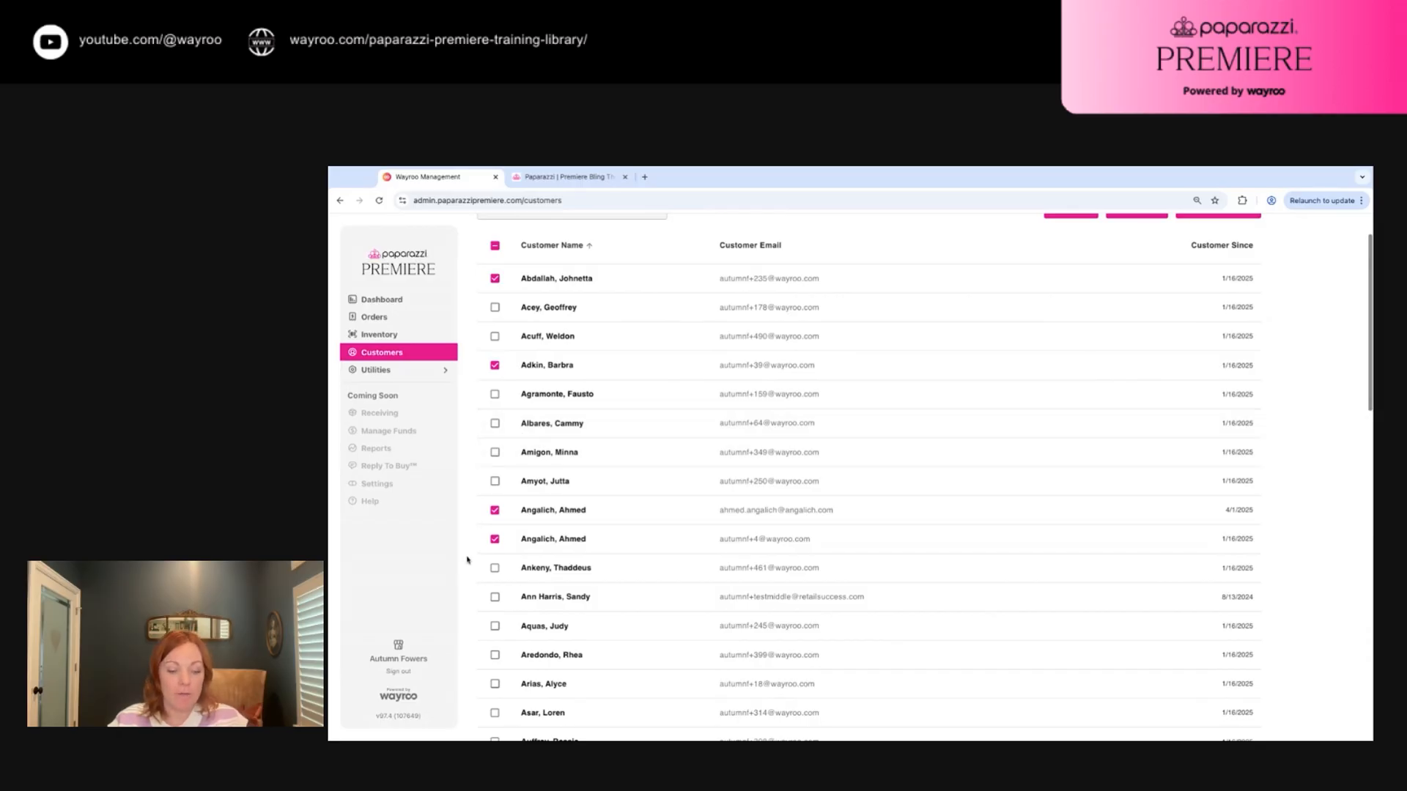
# Tick four more customers, print labels for all eight, and open one customer's details
pyautogui.click(495, 654)
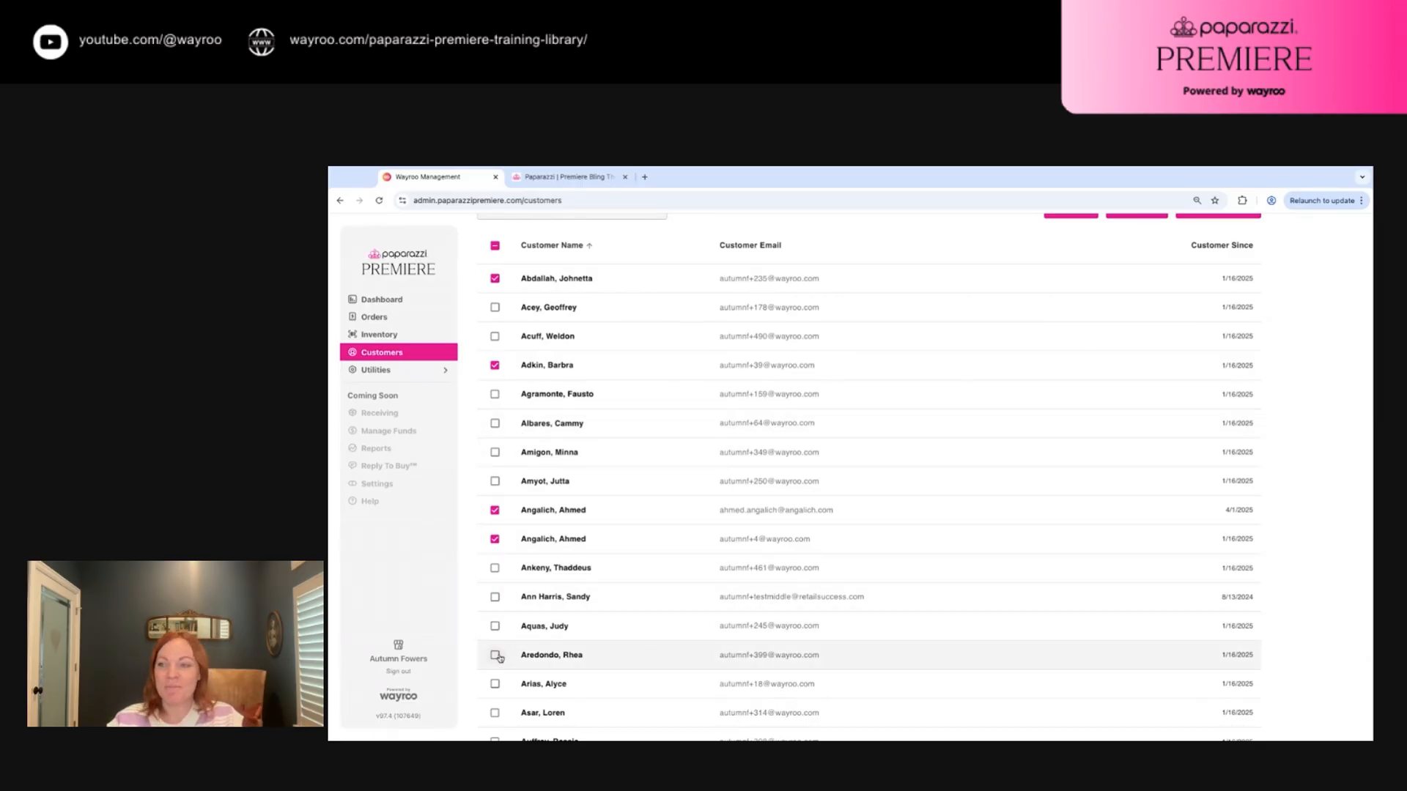
pyautogui.click(495, 626)
pyautogui.click(495, 597)
pyautogui.click(494, 568)
pyautogui.scroll(2, 797, 532)
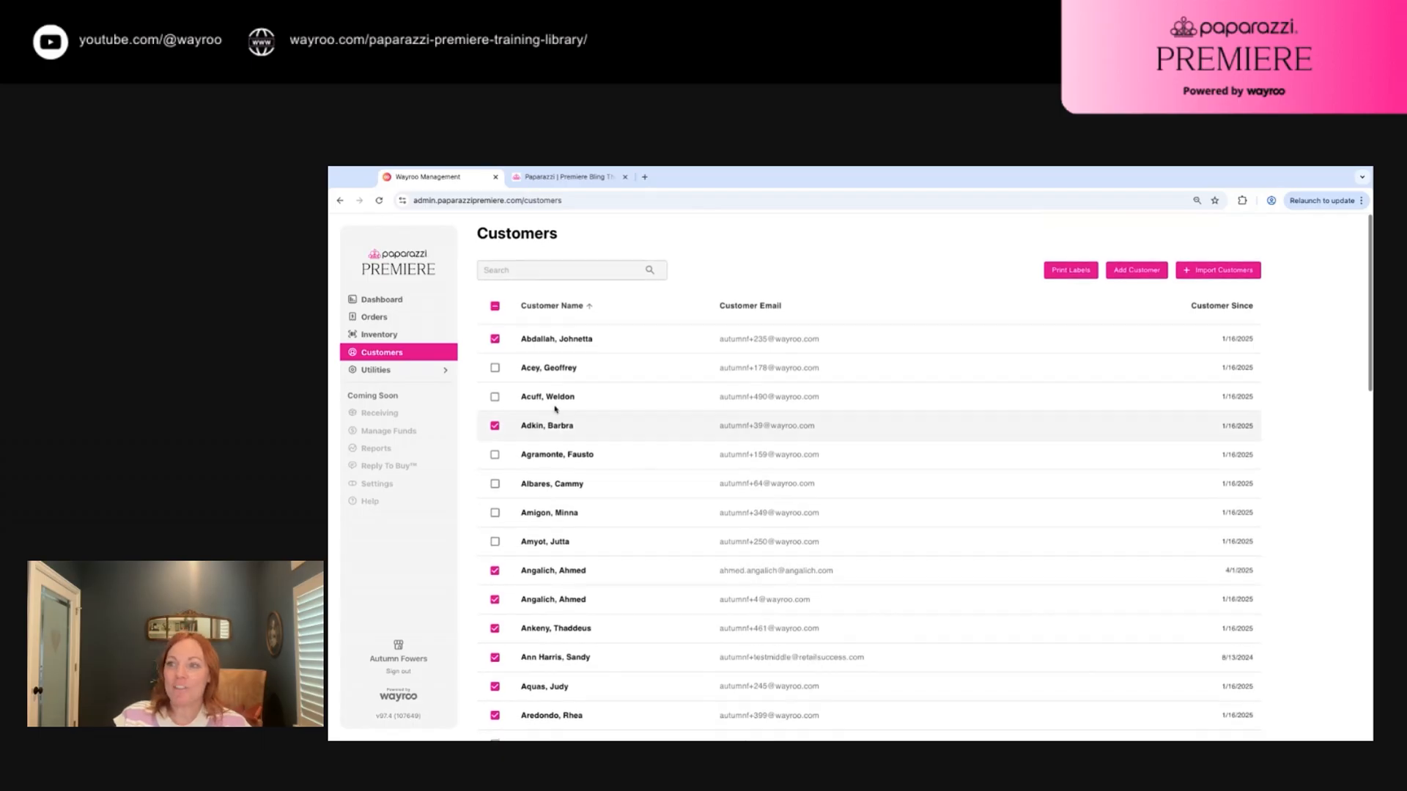
pyautogui.click(1063, 268)
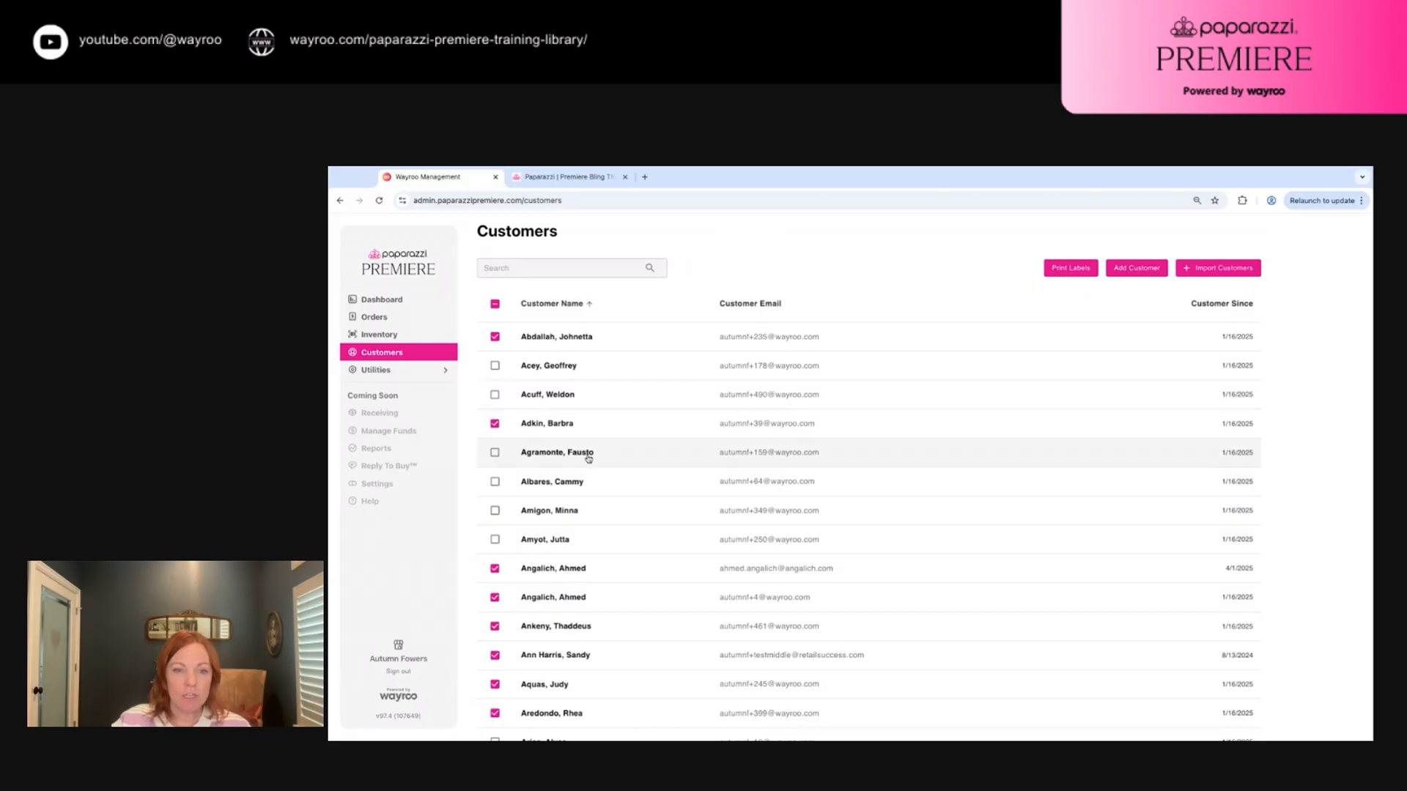
pyautogui.click(558, 454)
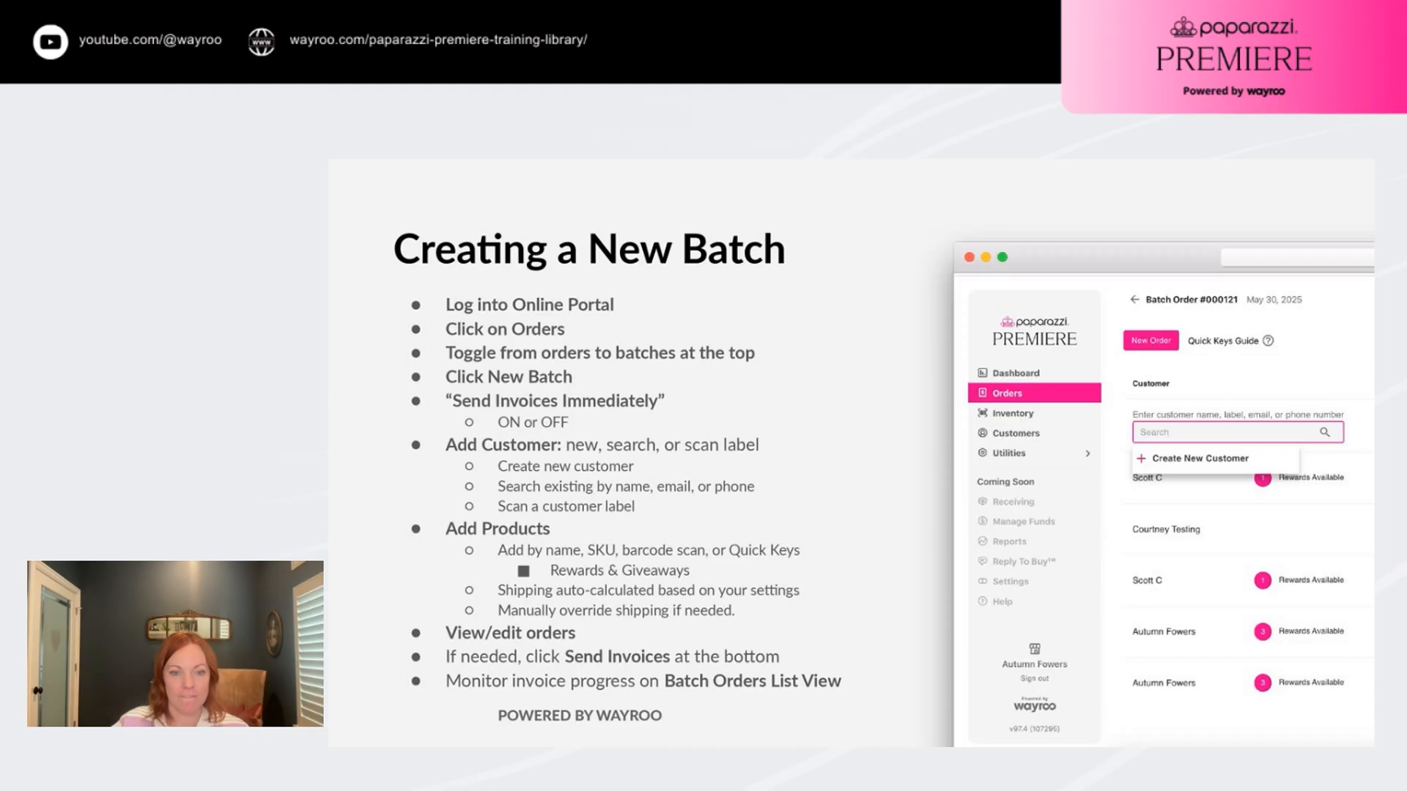
# Advance the presentation to the 'Batch Invoicing FAQ's' slide
pyautogui.press('Right')
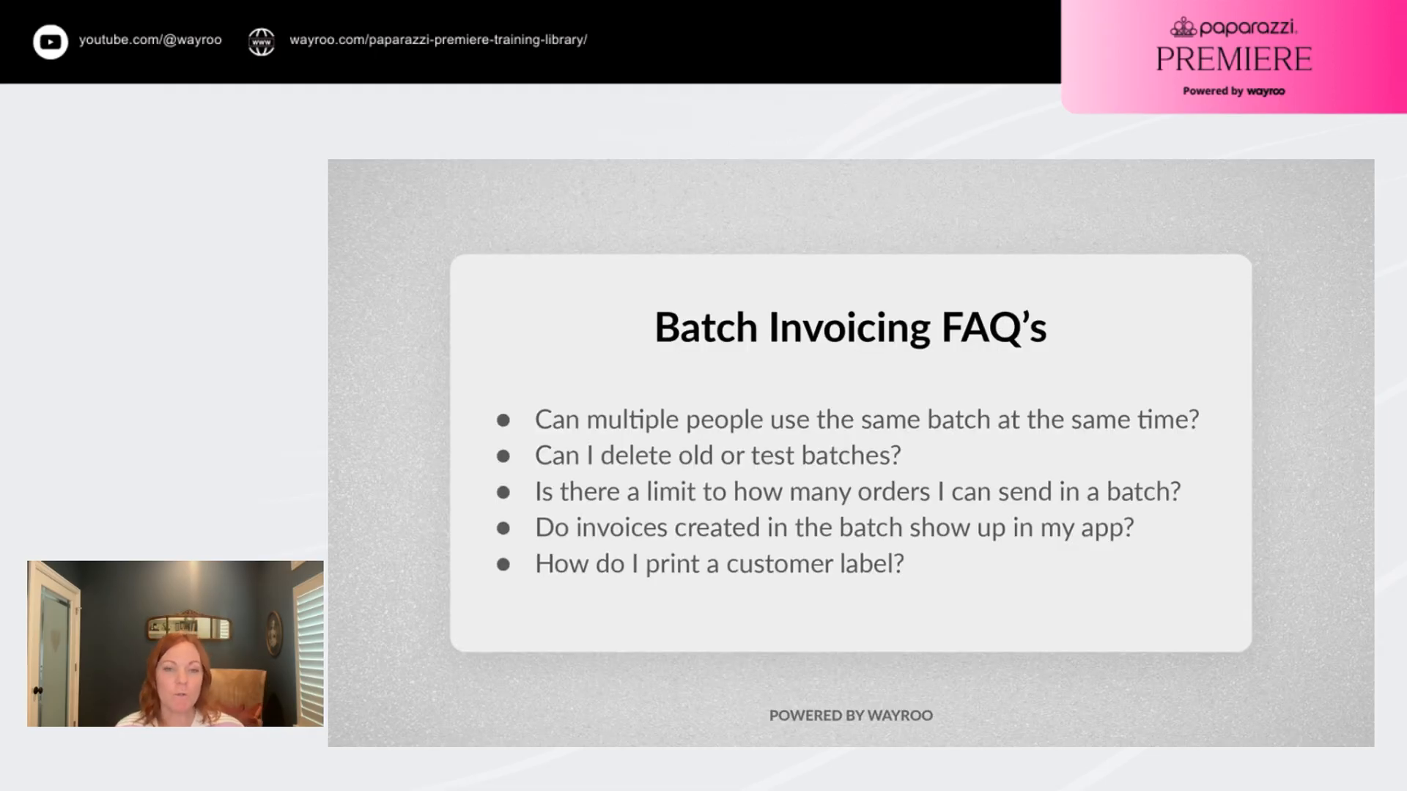